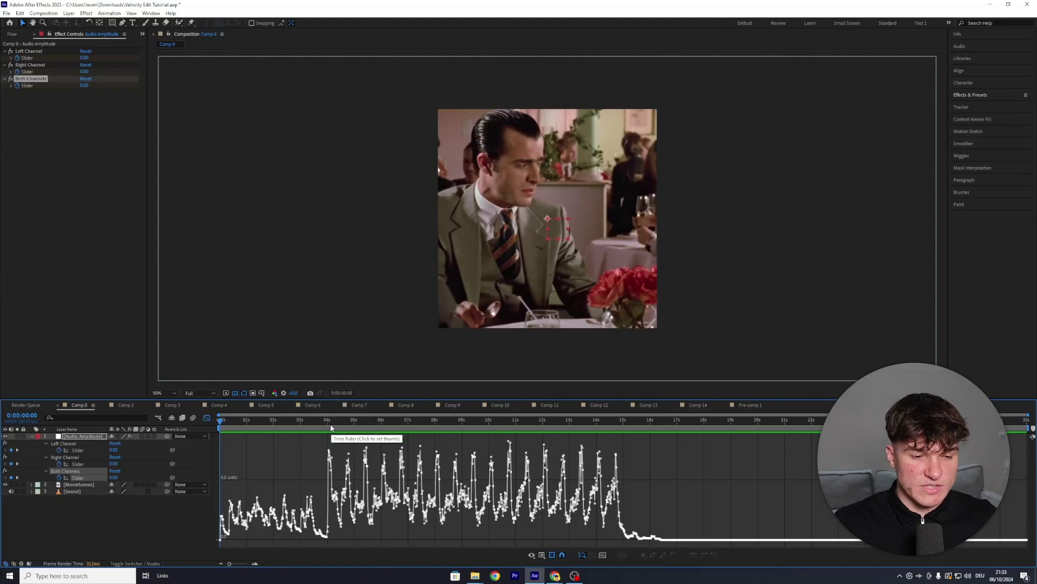
Locate the audio amplitude beat peaks between about 4 and 15 seconds, zooming the timeline in
left_click(331, 428)
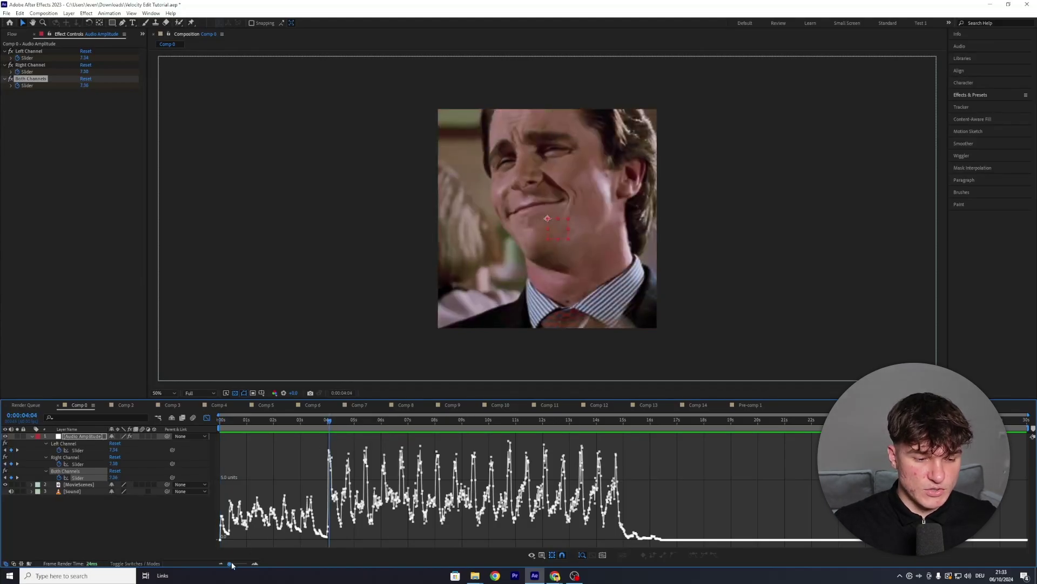
left_click_drag(232, 565, 244, 566)
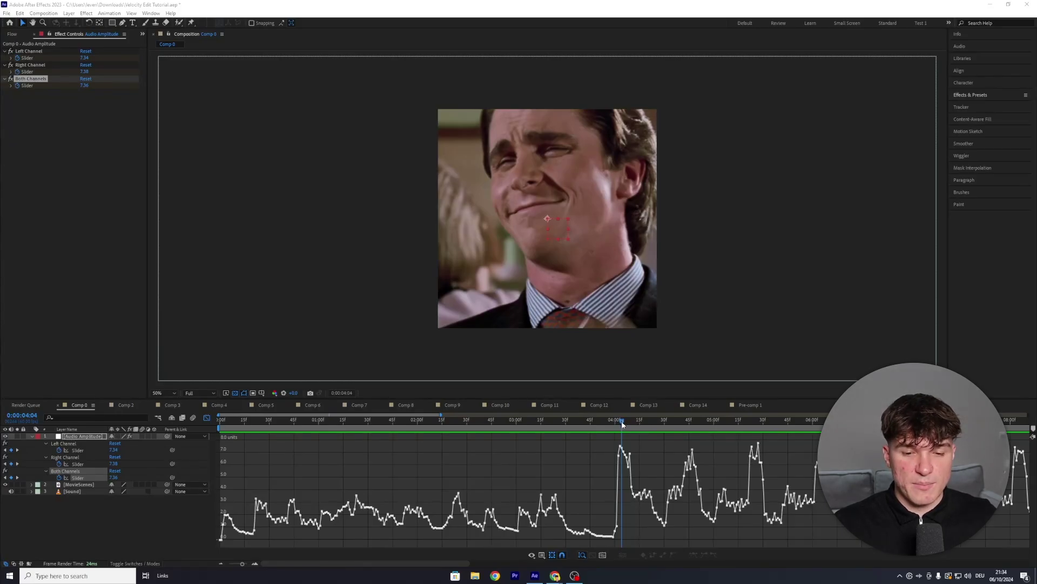
left_click_drag(622, 422, 621, 423)
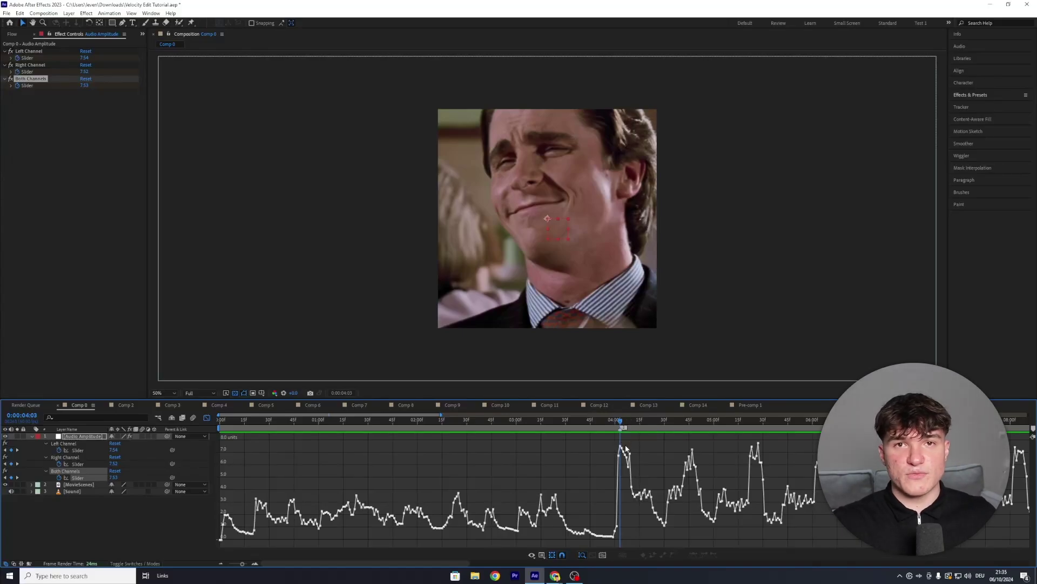
left_click_drag(637, 419, 692, 420)
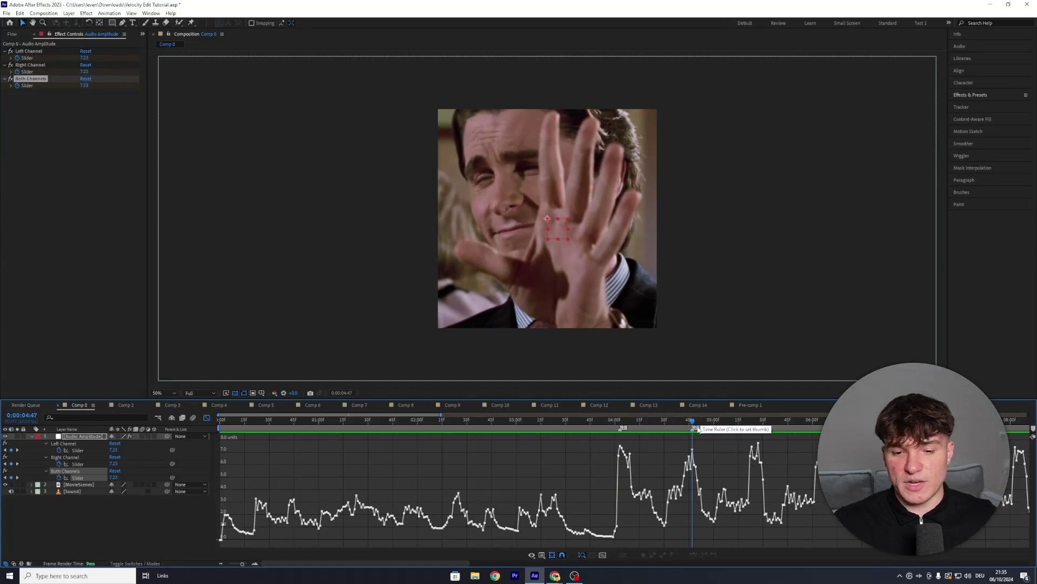
left_click(750, 427)
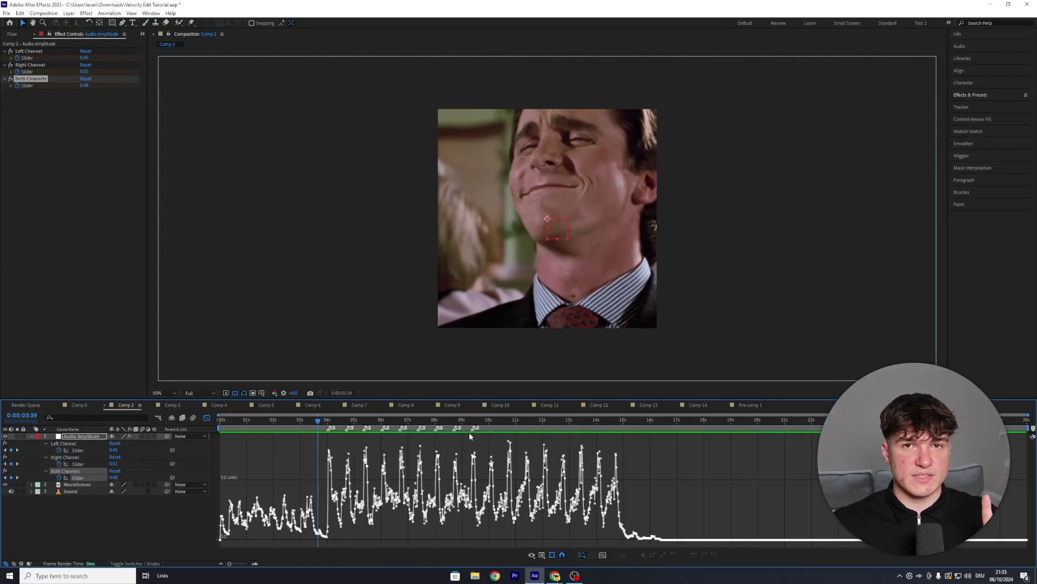
Show layer bars instead of the graph and scale the MovieScenes clip down to 68%
left_click(207, 418)
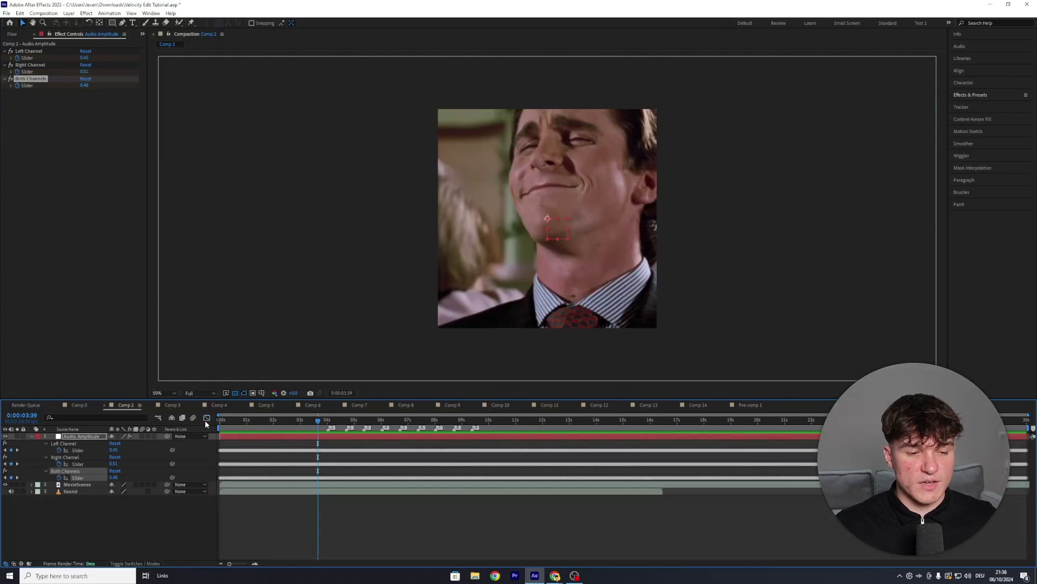
left_click(310, 449)
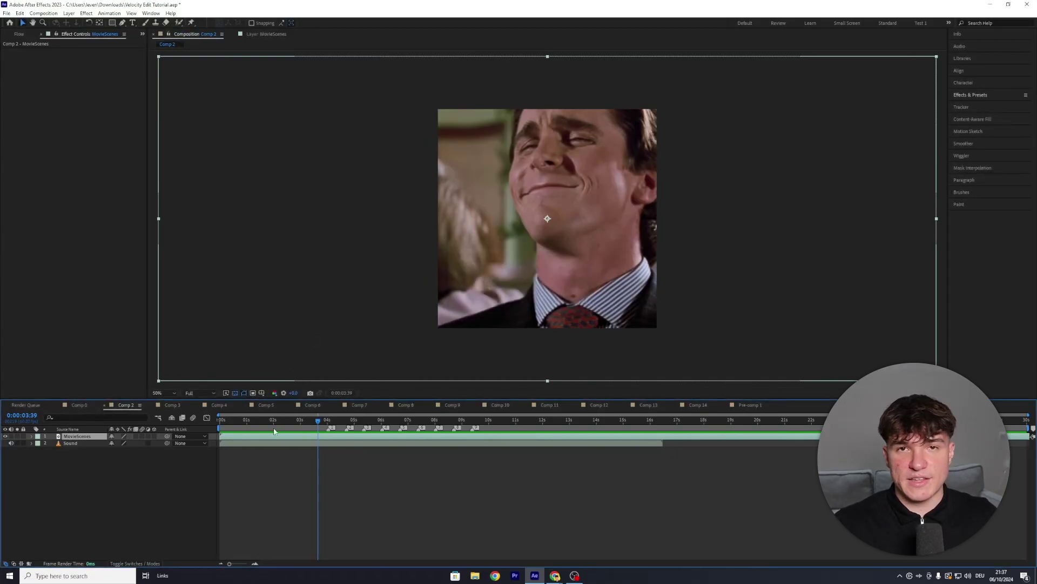
key("s")
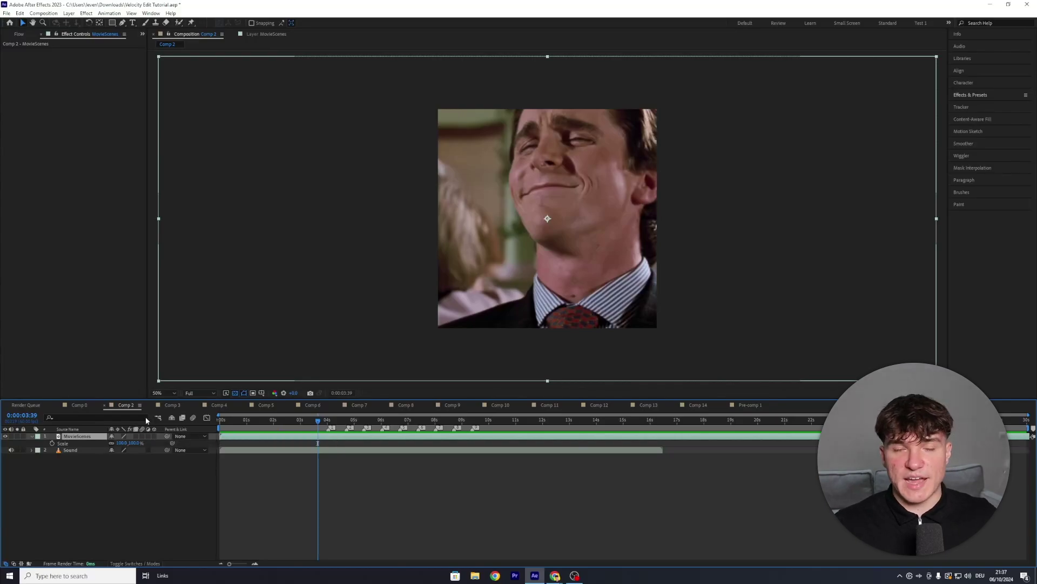
left_click_drag(123, 443, 108, 442)
left_click(246, 495)
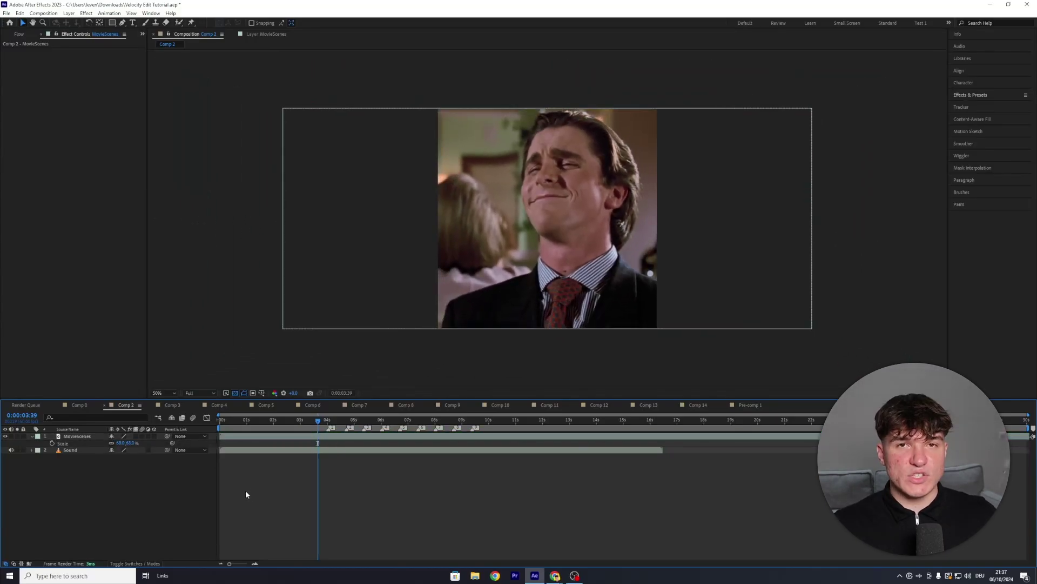
Open the MovieScenes source footage in its own Layer panel, zoomed out
double_click(302, 437)
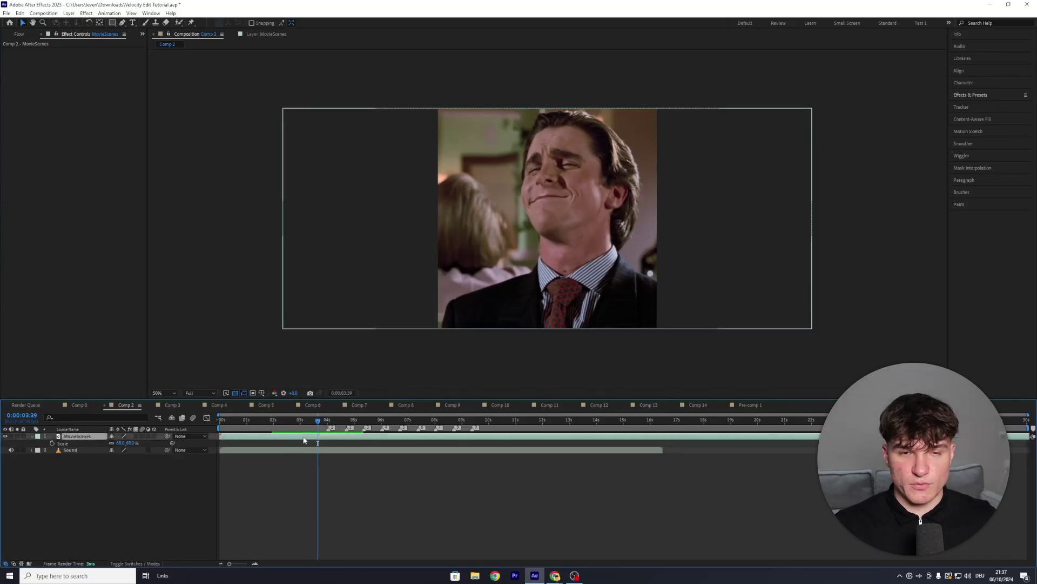
scroll(458, 286, "down", 3)
scroll(458, 283, "down", 4)
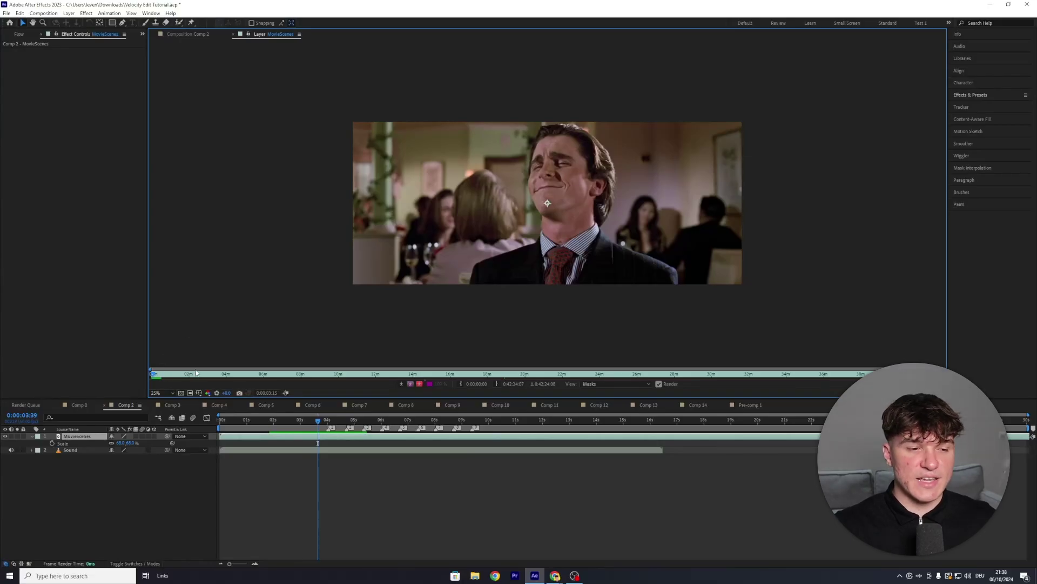
Start the clip at the restroom shot and split it at about 6 seconds
left_click_drag(153, 377, 360, 374)
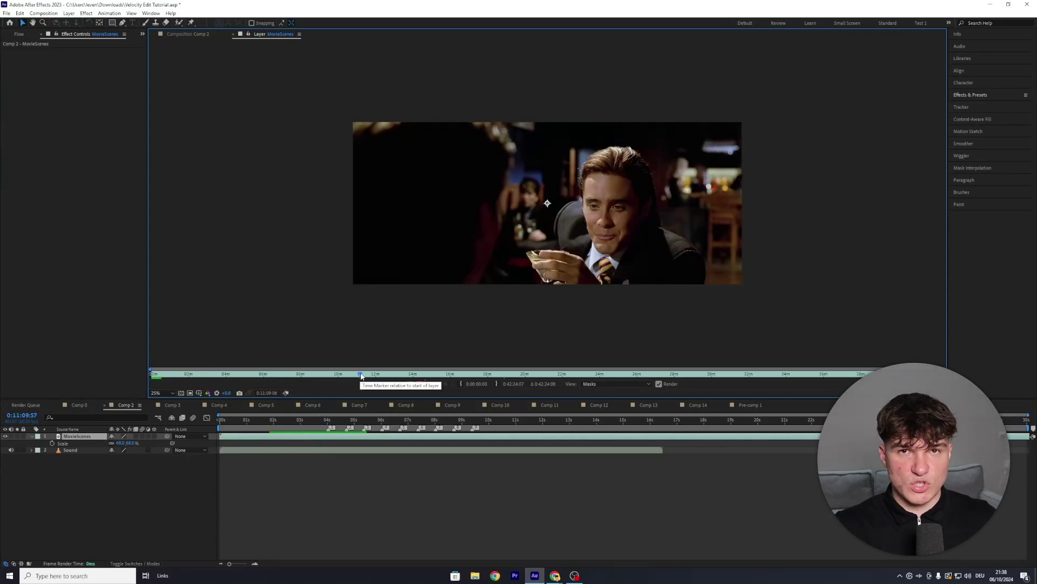
left_click_drag(362, 375, 505, 373)
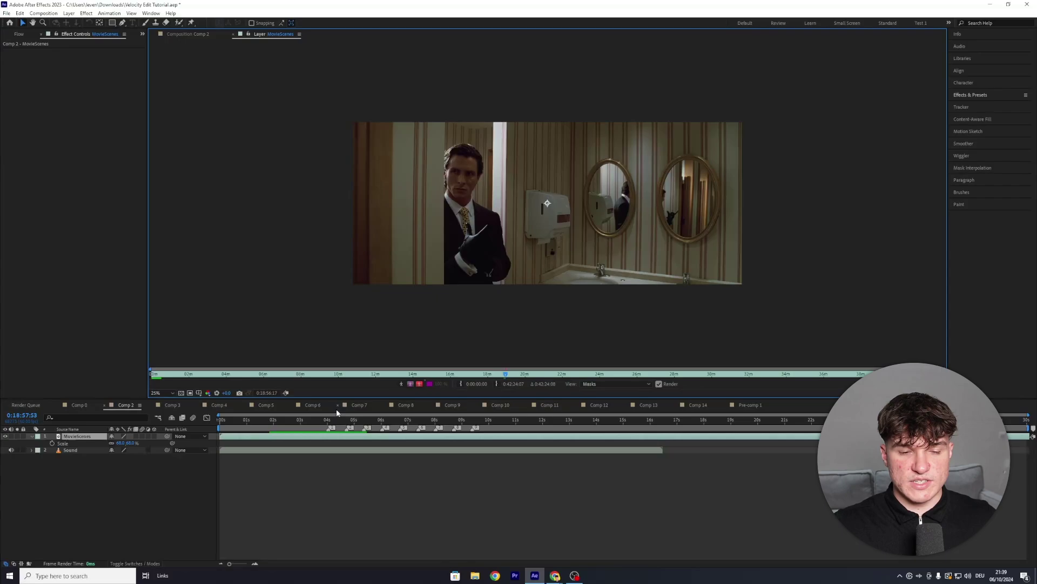
left_click(461, 384)
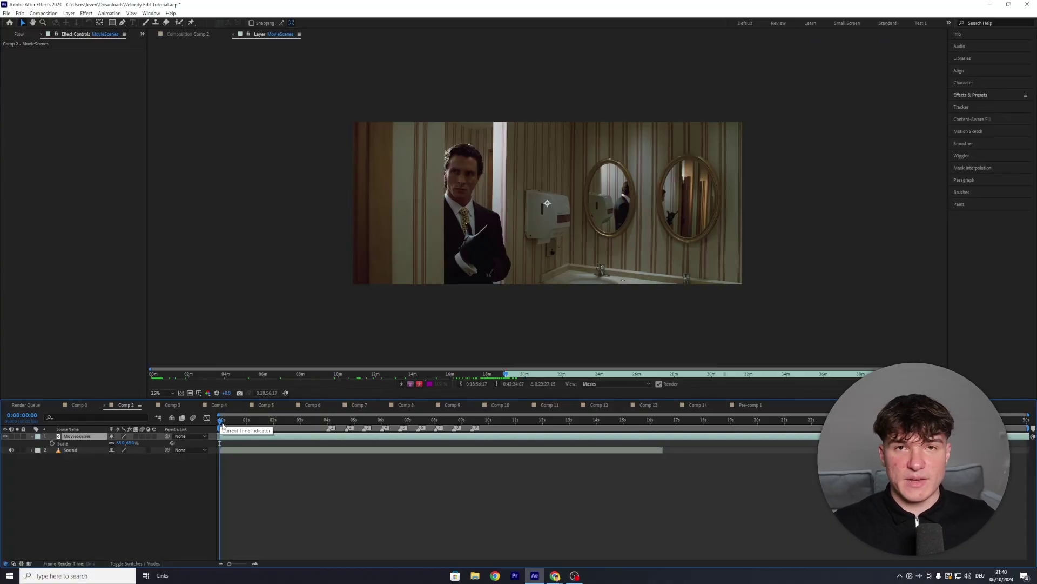
left_click_drag(222, 426, 403, 418)
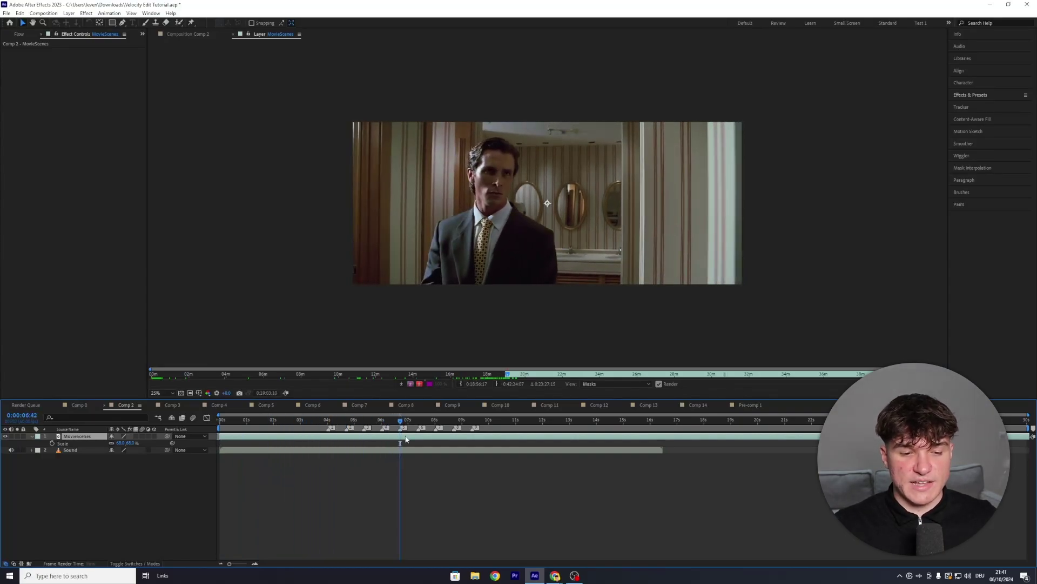
key("ctrl+shift+d")
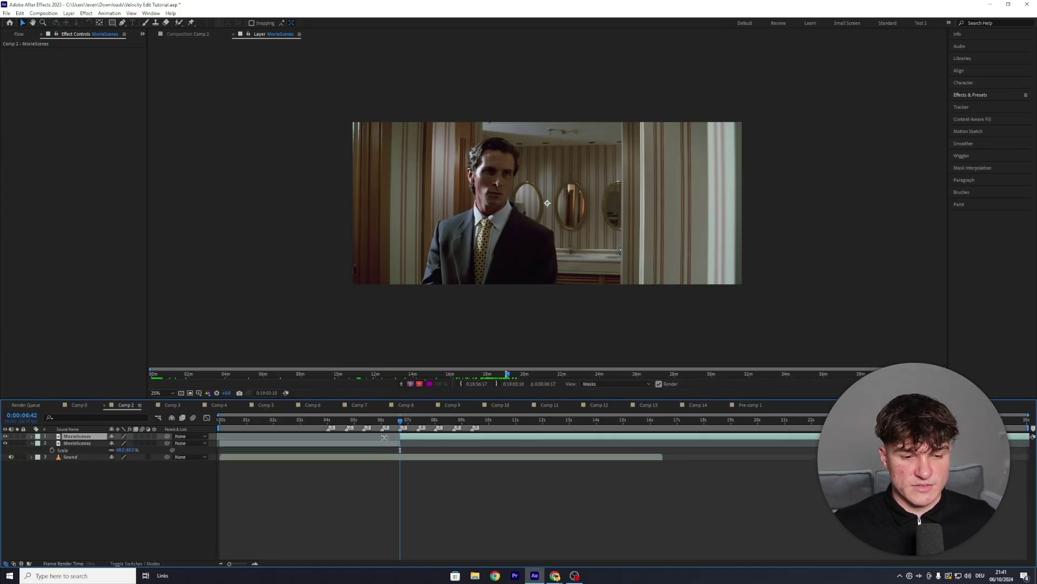
Start the second clip at the apartment scene and return to Comp 2
double_click(416, 438)
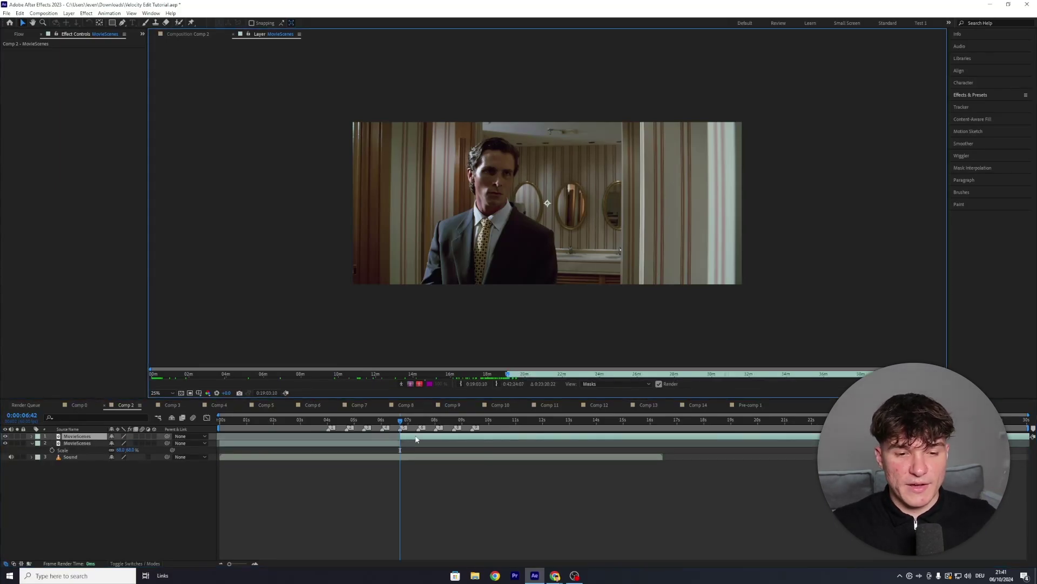
left_click_drag(506, 378, 475, 377)
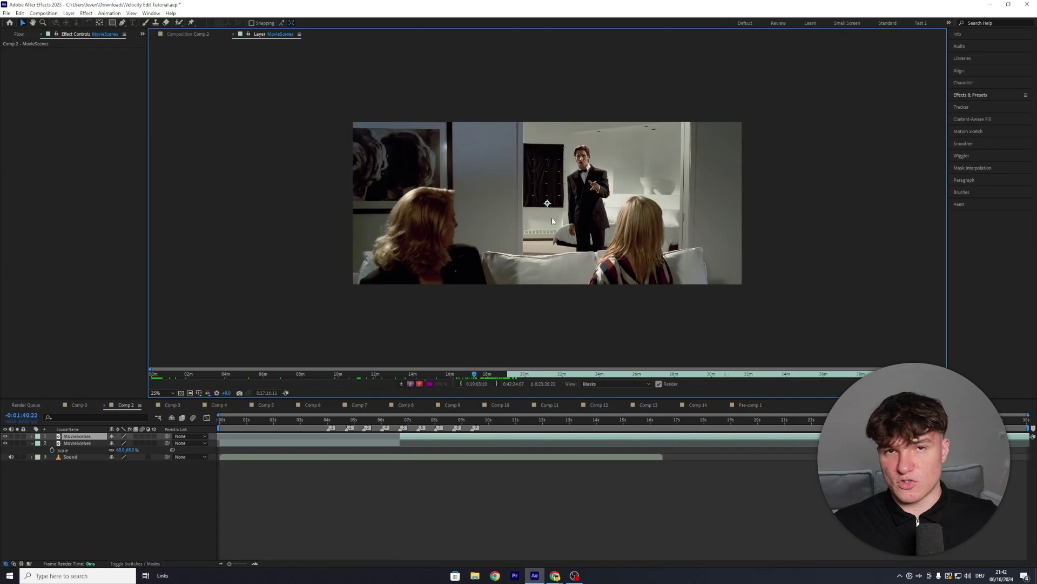
left_click(461, 385)
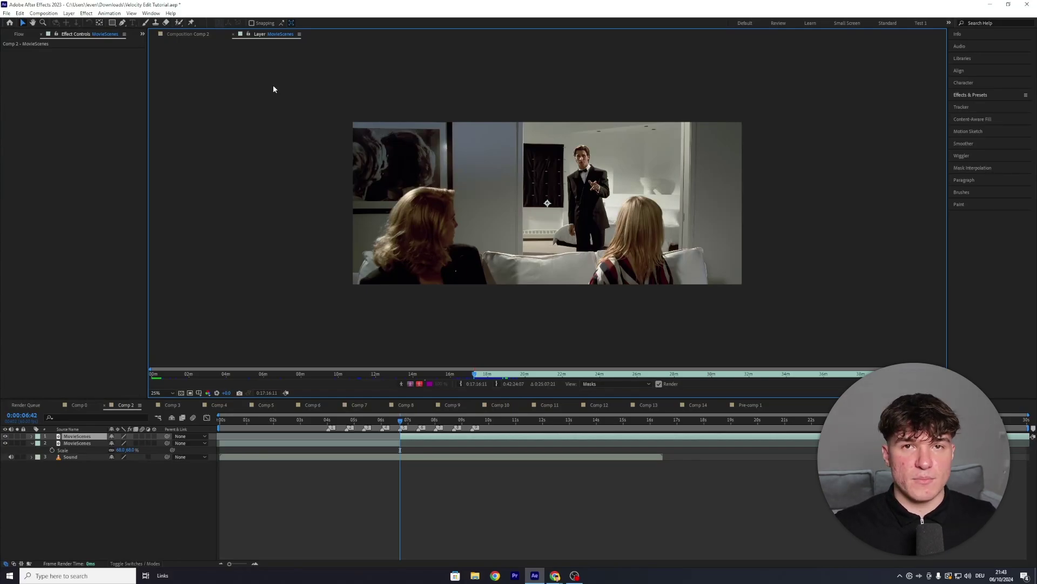
left_click(234, 34)
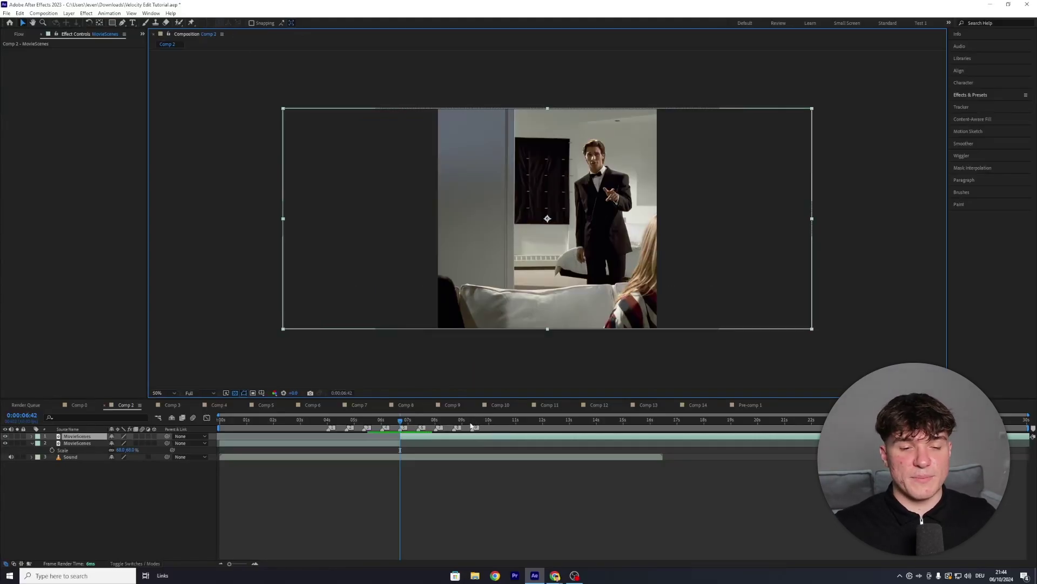
Cut the clip at about 9.5 seconds, delete the tail, and preview the edit
left_click(473, 420)
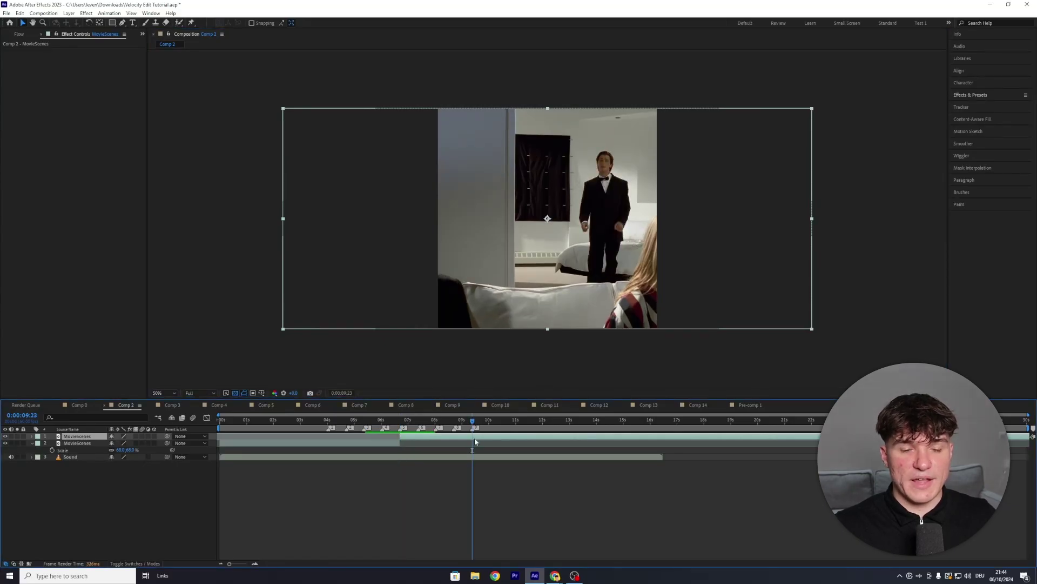
key("ctrl+shift+d")
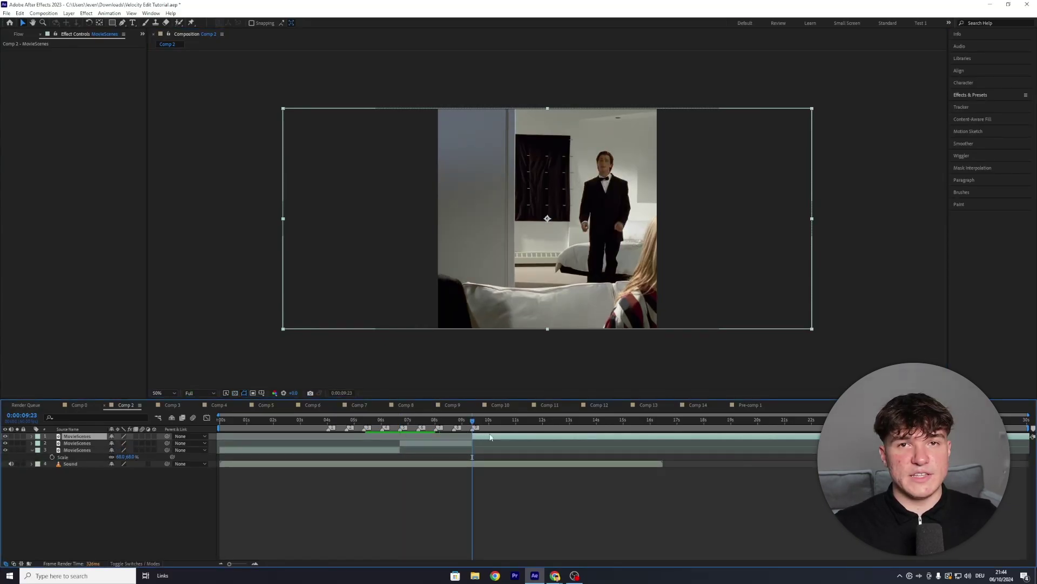
key("Delete")
left_click(426, 420)
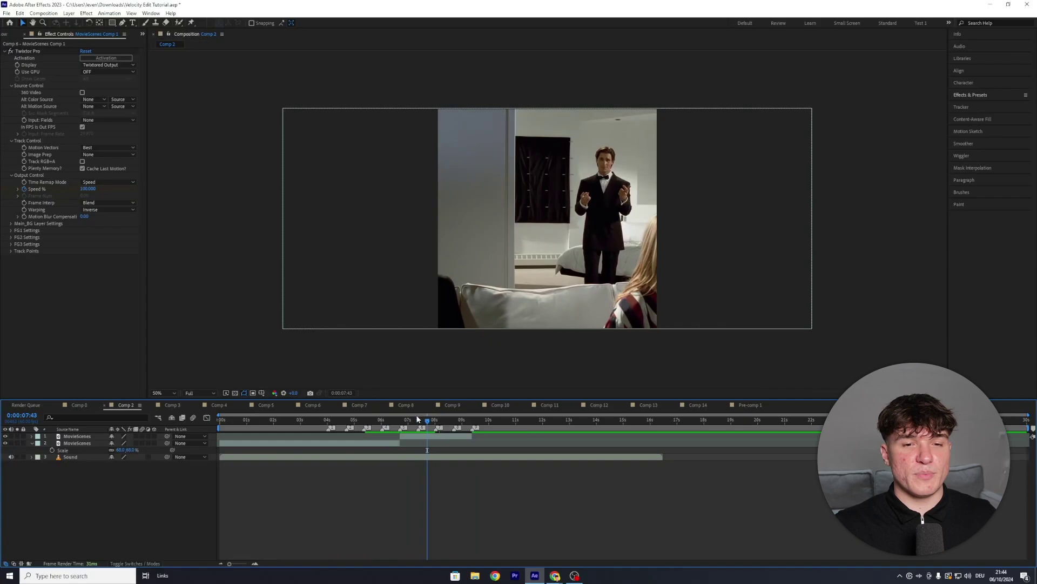
left_click(290, 419)
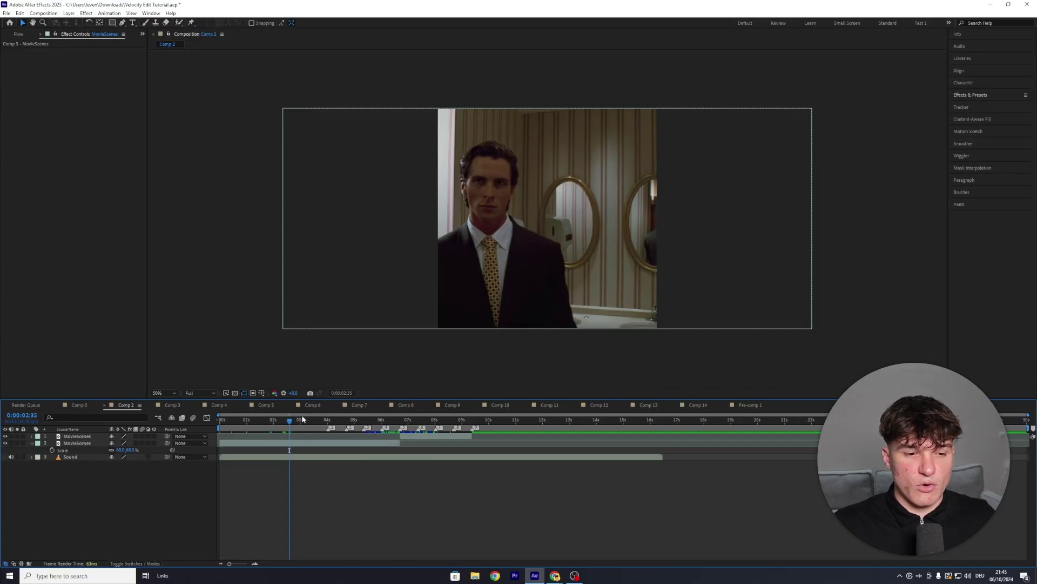
left_click_drag(240, 420, 218, 420)
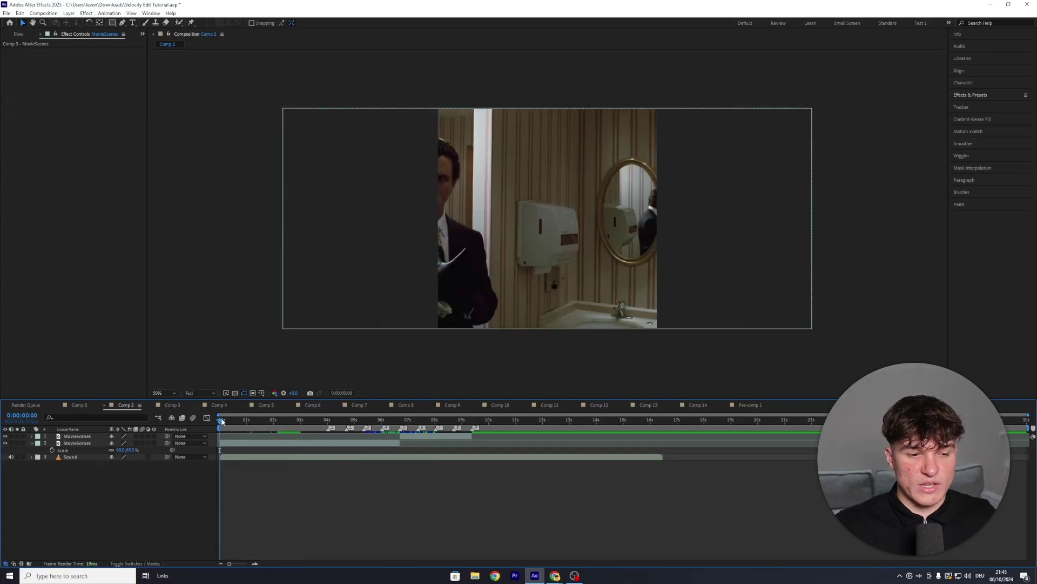
left_click_drag(221, 421, 389, 420)
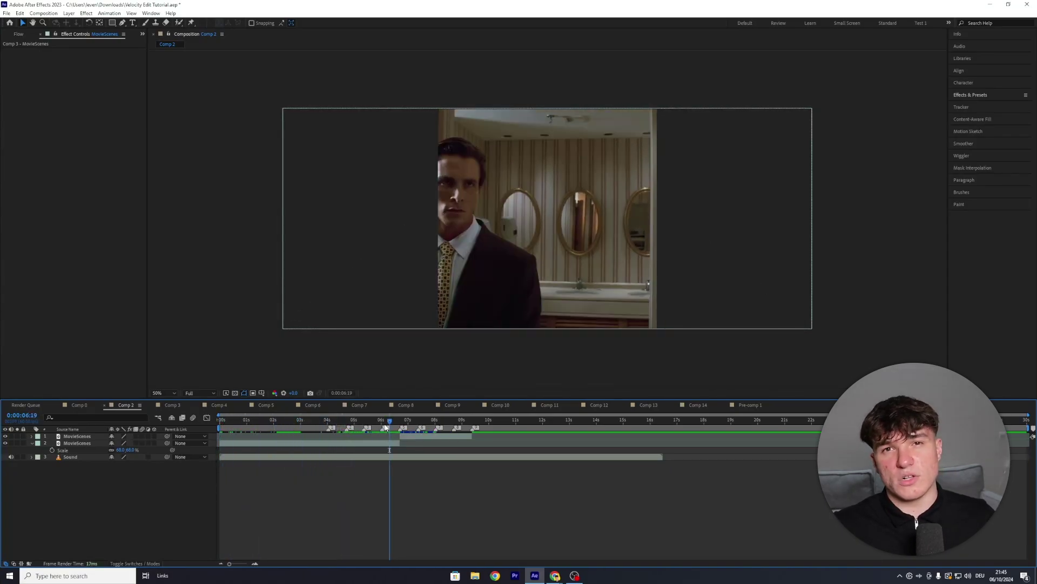
left_click_drag(386, 421, 301, 420)
Shift the second clip layer's Position X slightly right to 553
left_click(322, 443)
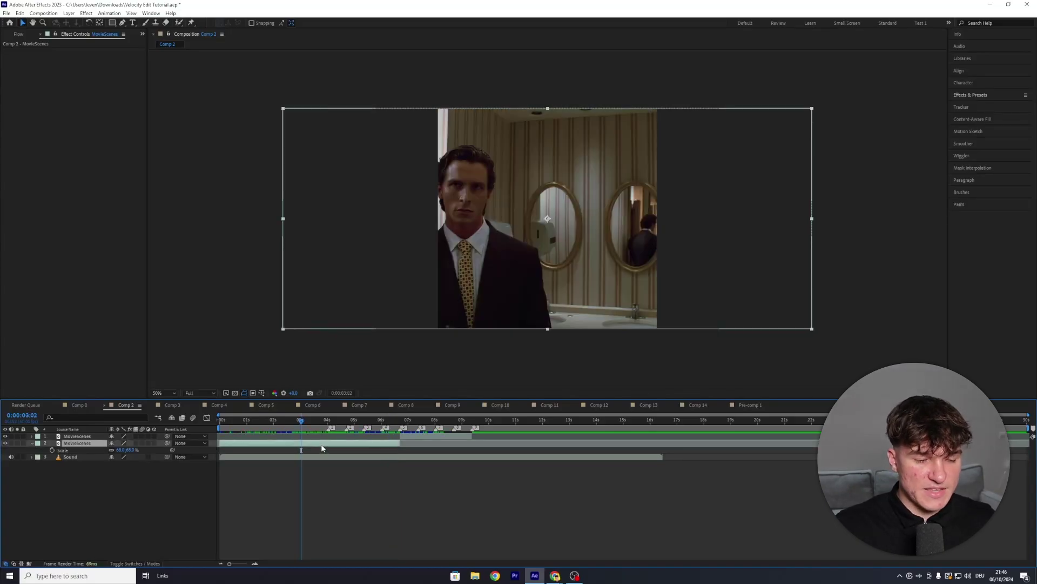
key("p")
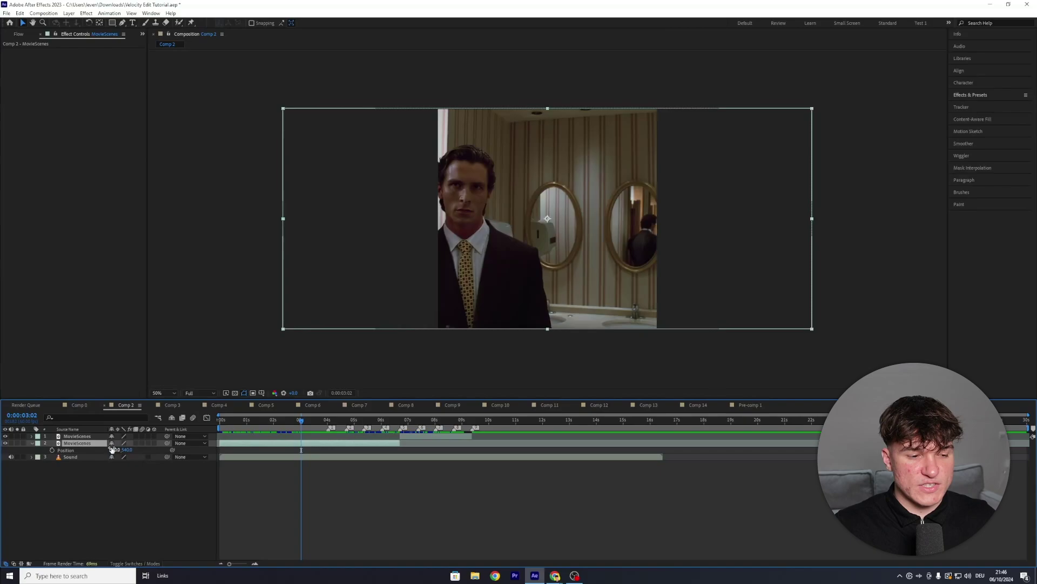
left_click_drag(113, 450, 246, 442)
left_click(388, 420)
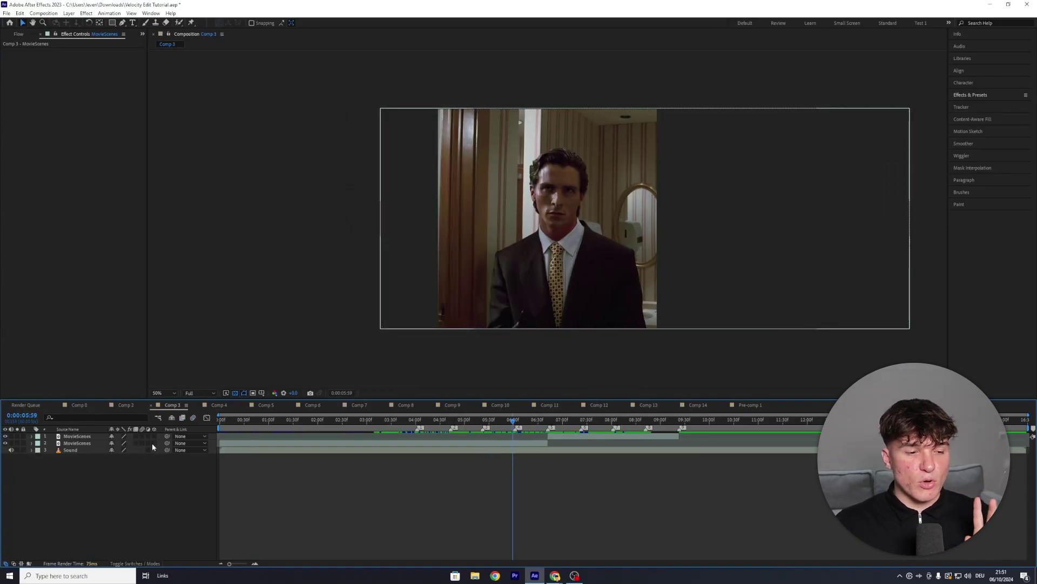
Enable motion blur on both clips and pre-compose layer 2 with all attributes moved inside
left_click_drag(143, 442, 135, 443)
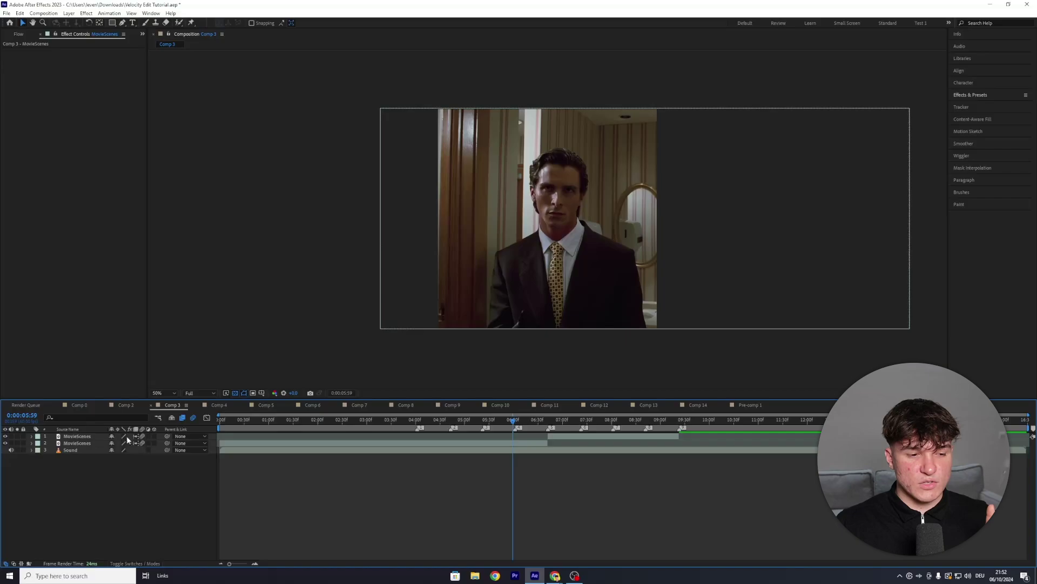
right_click(301, 445)
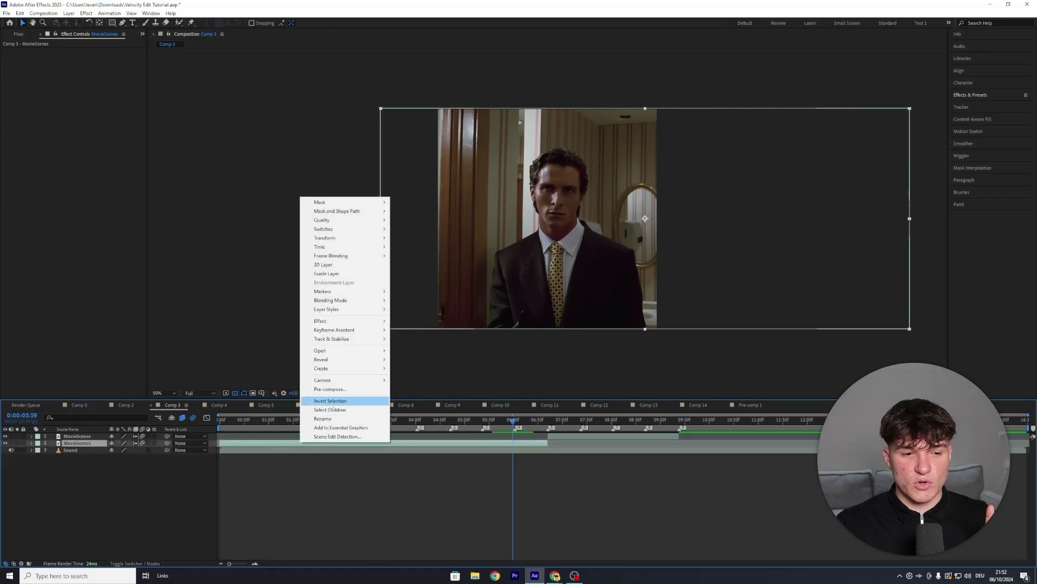
left_click(331, 396)
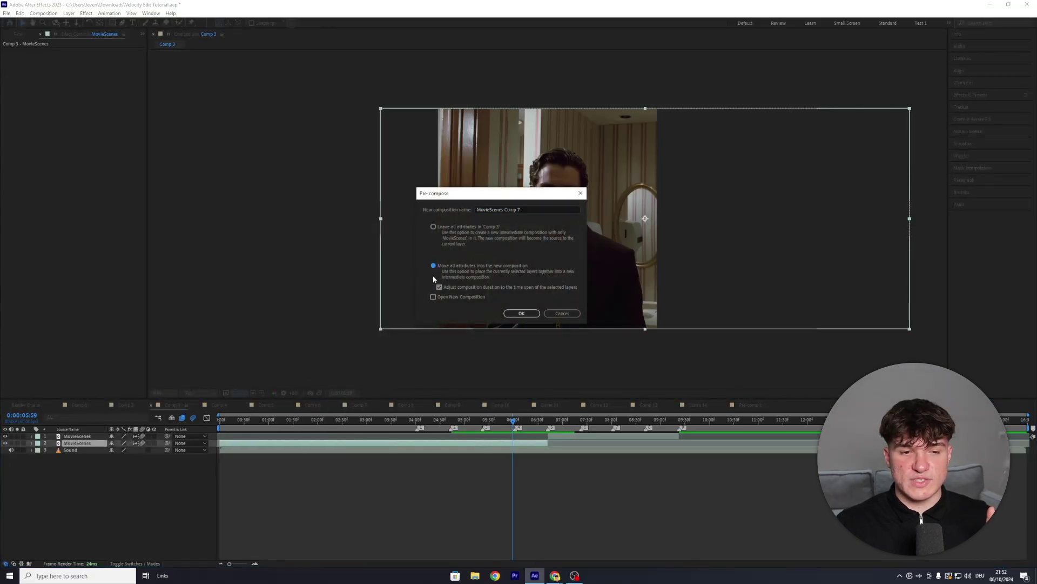
left_click(521, 313)
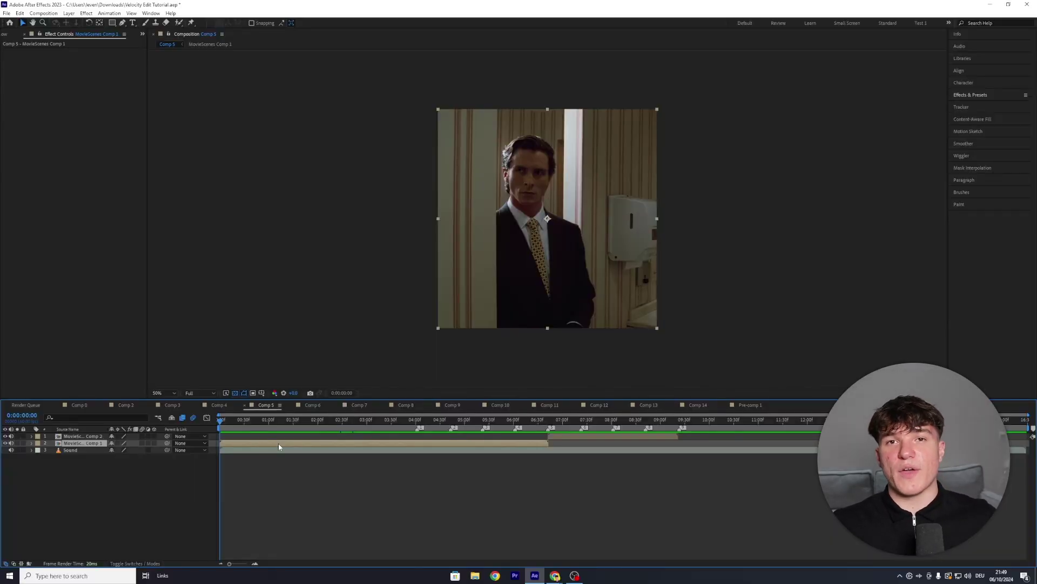
Search 'twixtor' in Effects & Presets and apply Twixtor Pro to the nested MovieScenes layer
left_click(974, 94)
left_click(966, 105)
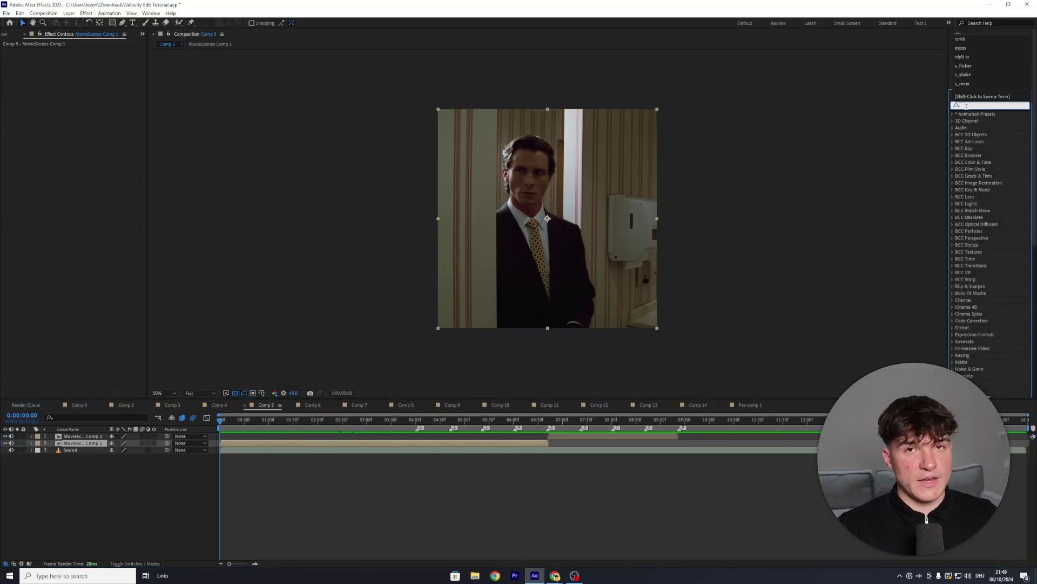
type("twixtor")
left_click(986, 141)
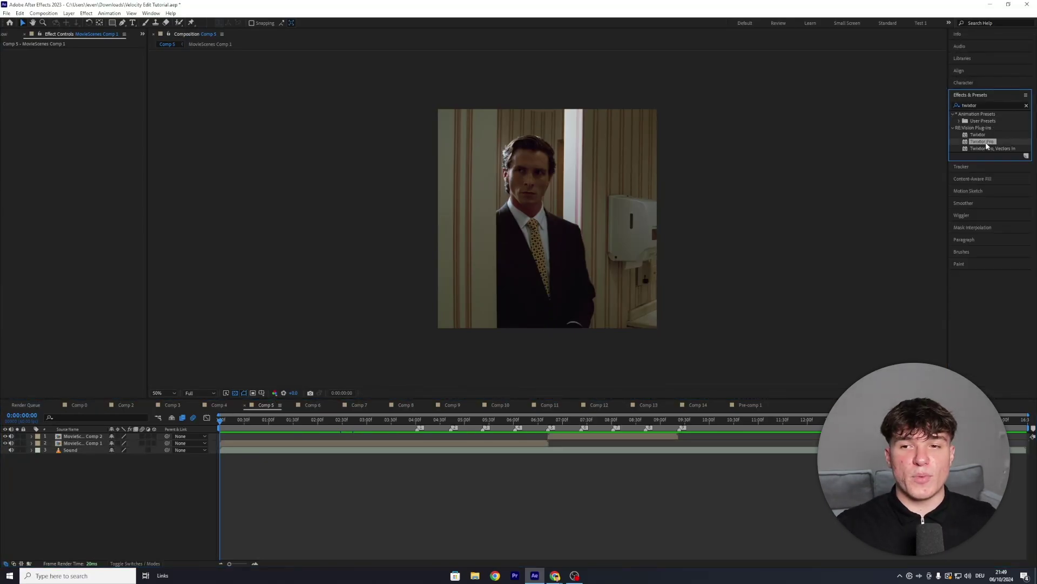
left_click_drag(988, 144, 258, 438)
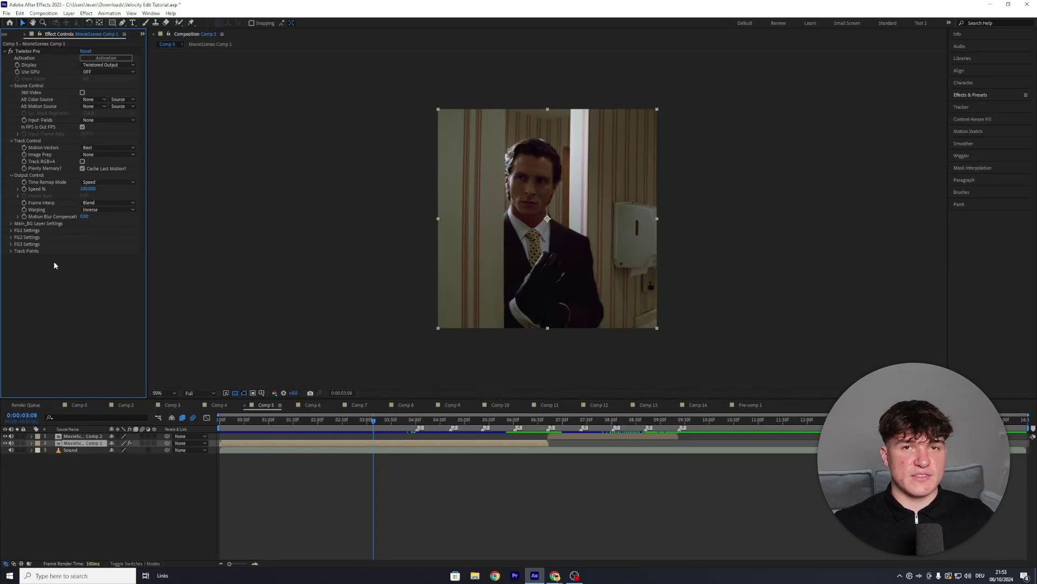
Set Twixtor Pro to Contrast/Edge Enhance, Motion Weighted Blend and Inverse w/ Smart Blend
left_click(84, 155)
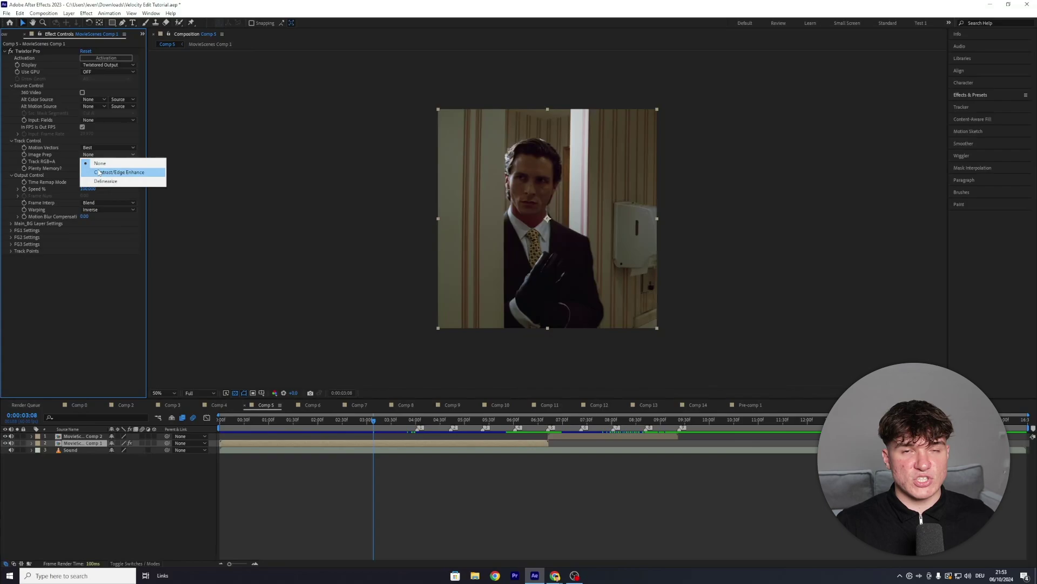
left_click(99, 172)
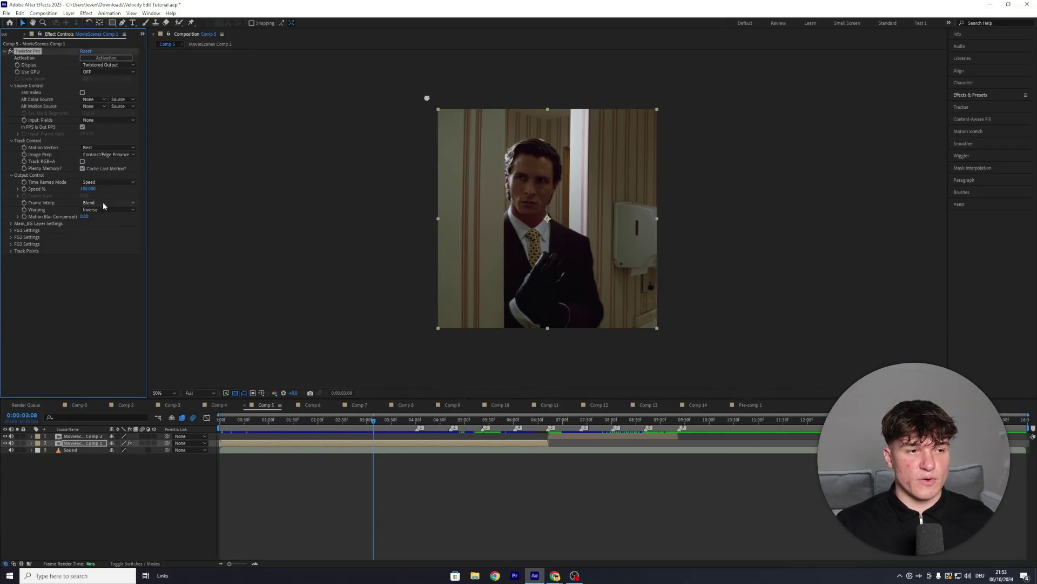
left_click(103, 202)
left_click(106, 229)
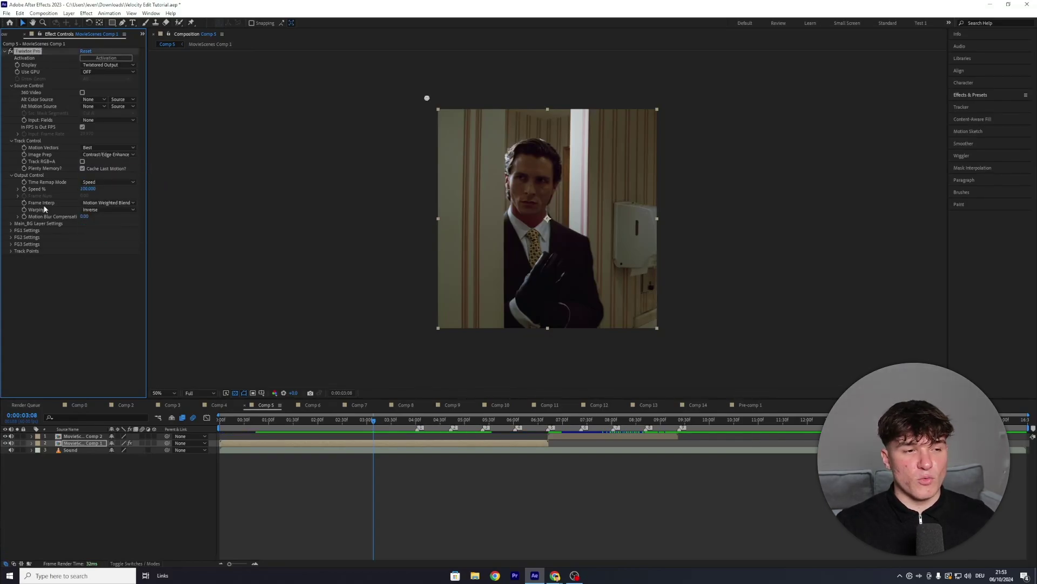
left_click(88, 210)
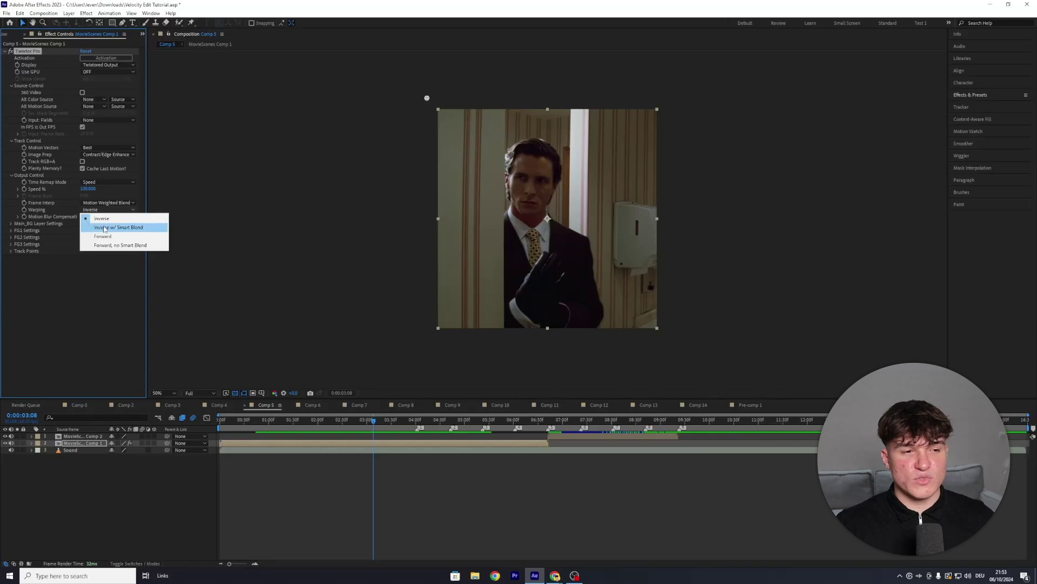
left_click(104, 227)
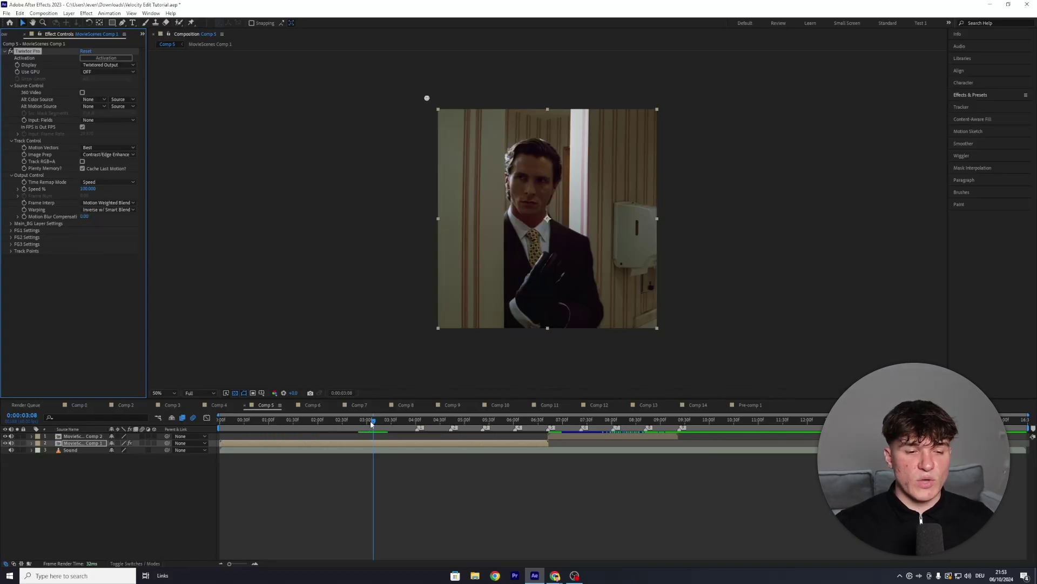
Keyframe Speed % at 100 at 0:00:04:02 and reveal it in the timeline
left_click(417, 421)
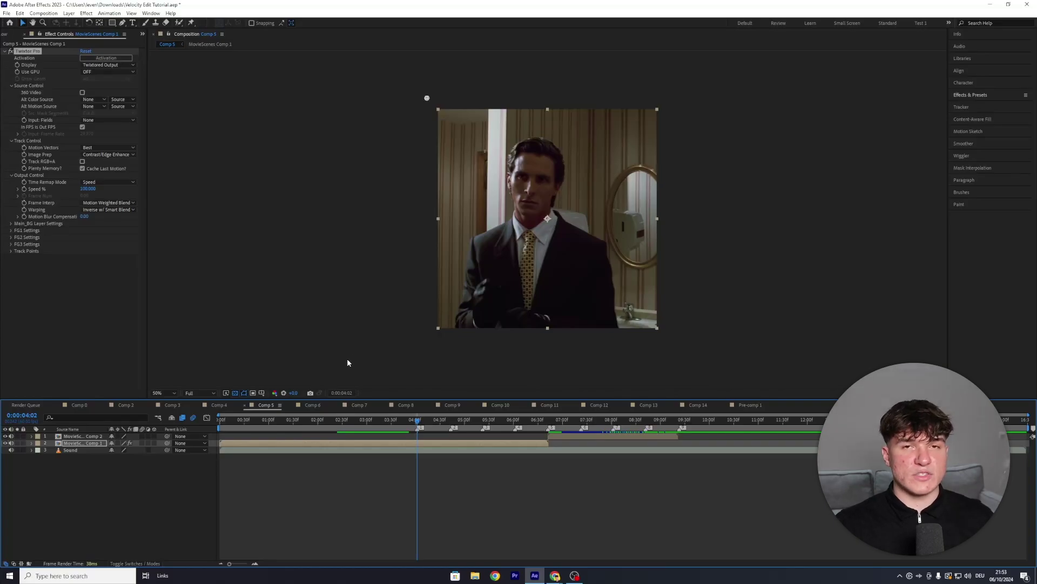
left_click(24, 189)
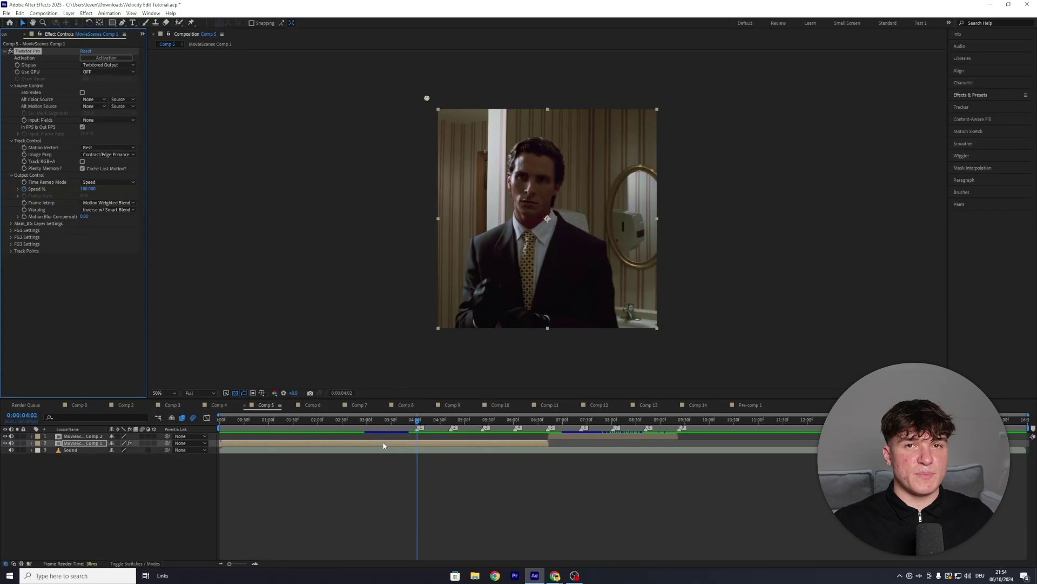
left_click(418, 446)
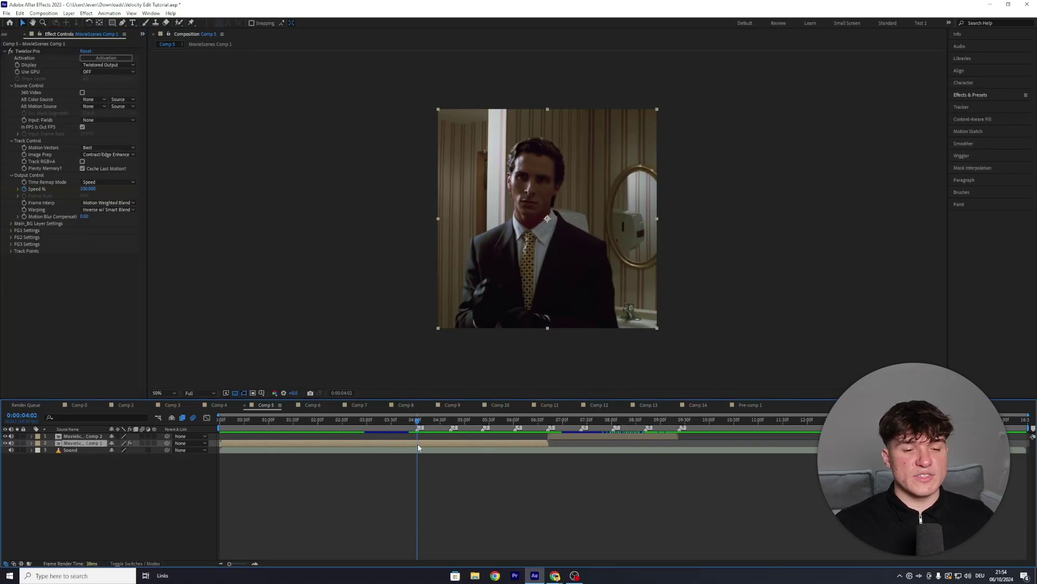
key("u")
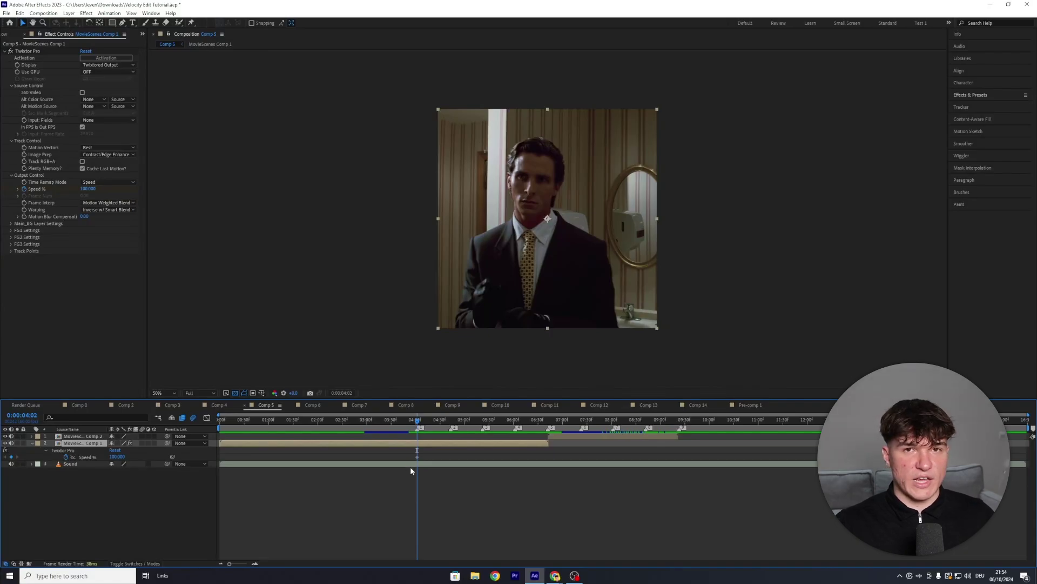
Set a Speed % keyframe of 140 at 0:00:04:43
left_click(451, 423)
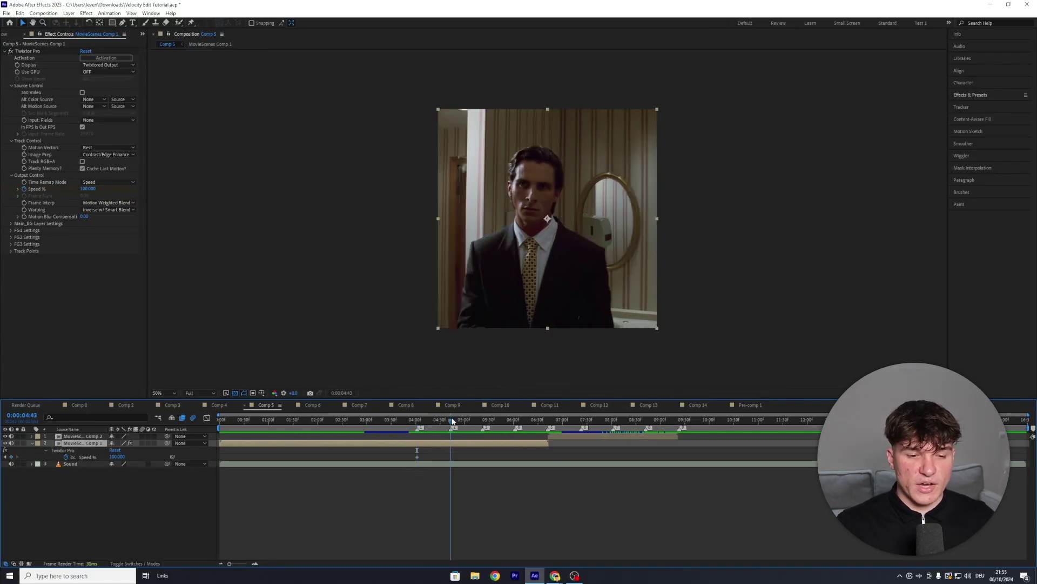
left_click(116, 457)
type("140")
key("Return")
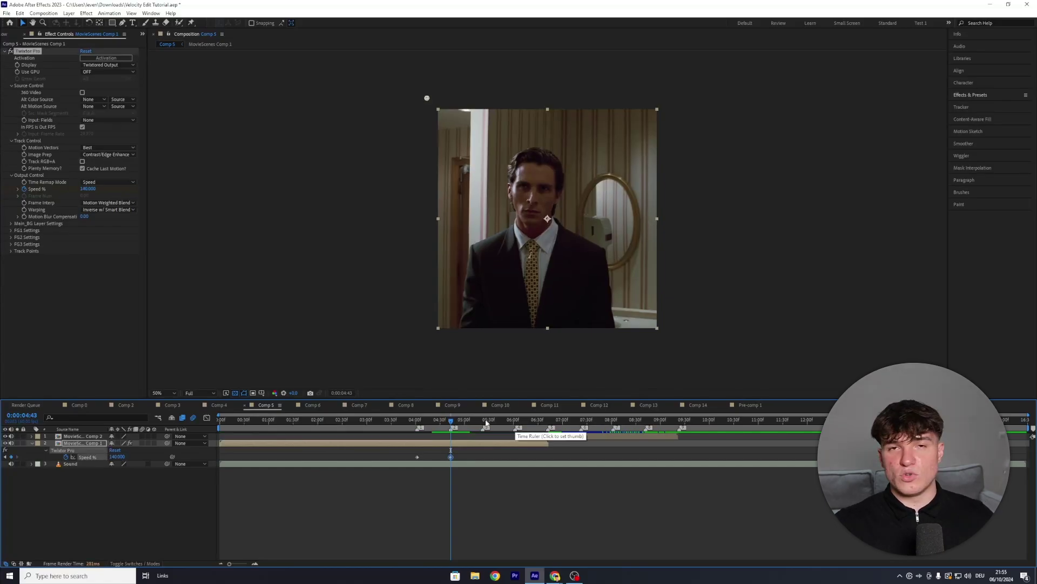
Add Speed % keyframes at 5:22, 6:02 and 6:42, then select the keyframes from 4:43 to 6:42
left_click(482, 421)
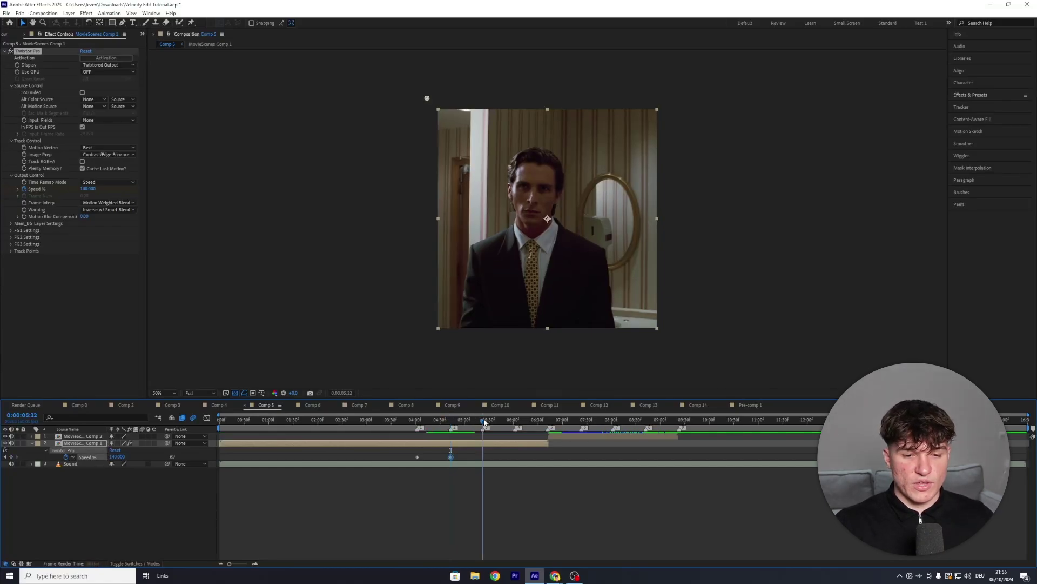
left_click(10, 457)
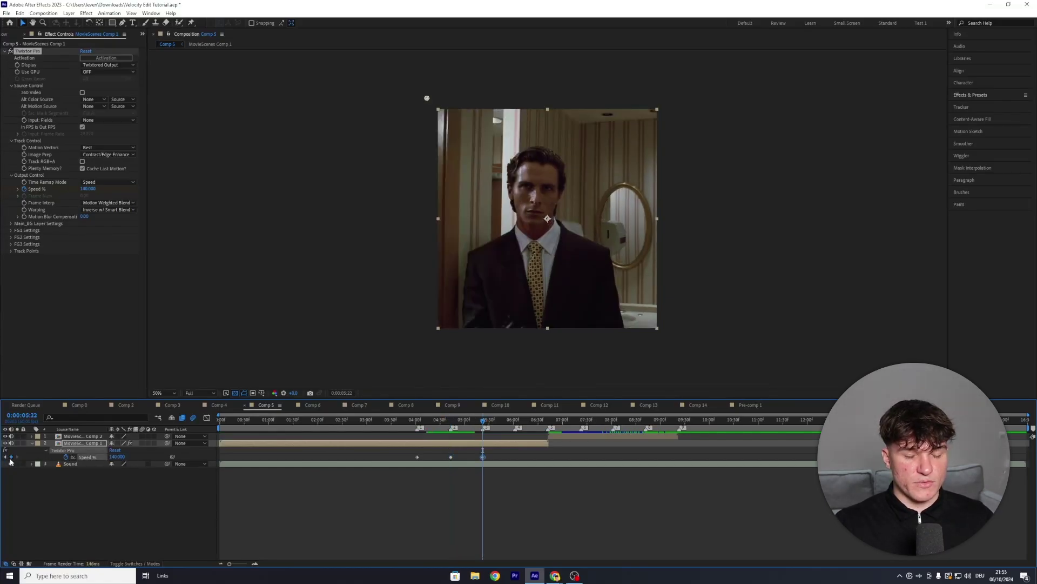
left_click(515, 421)
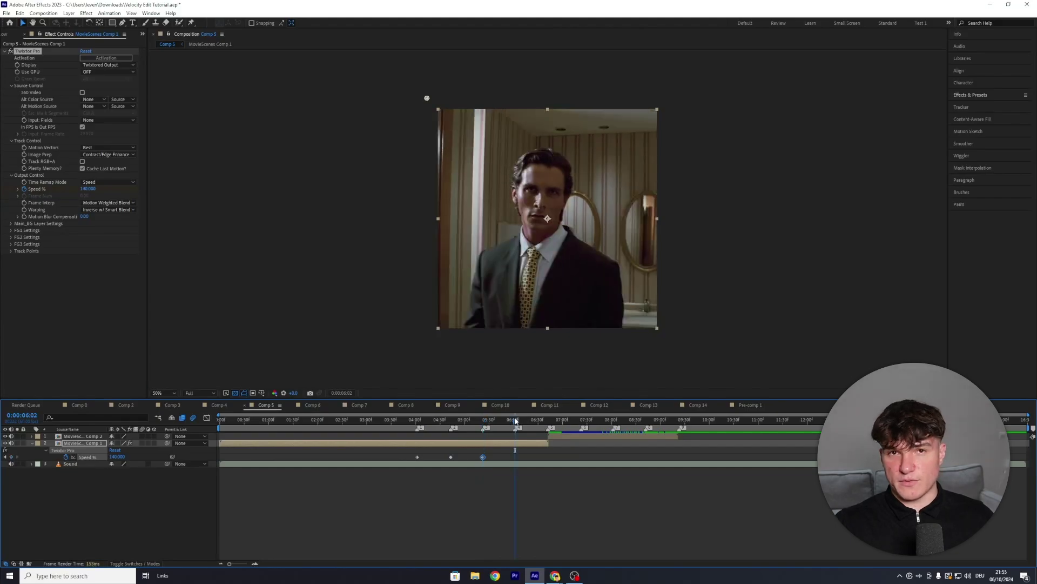
left_click(10, 457)
left_click(549, 422)
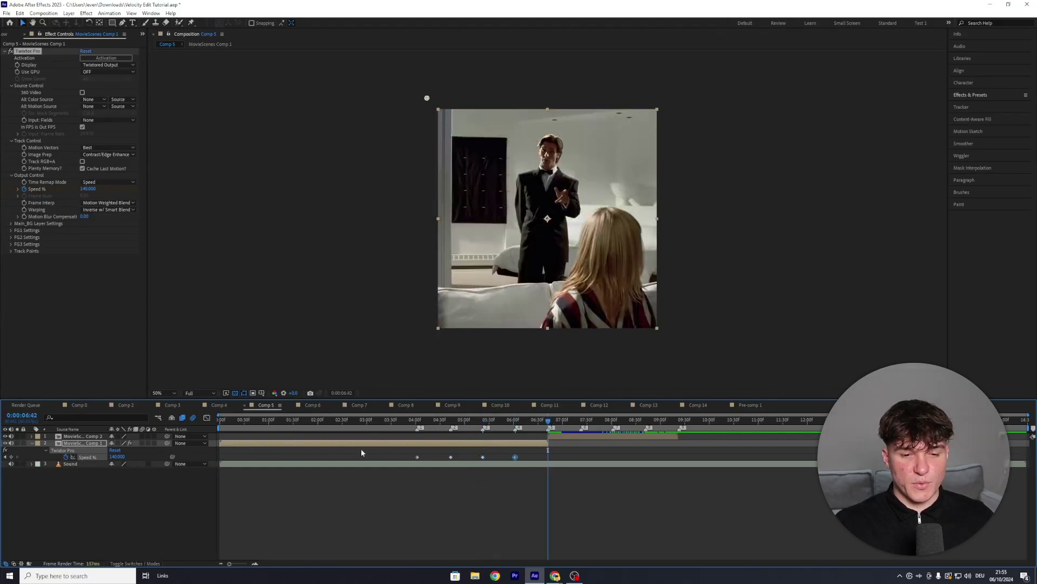
left_click(10, 457)
left_click(414, 450)
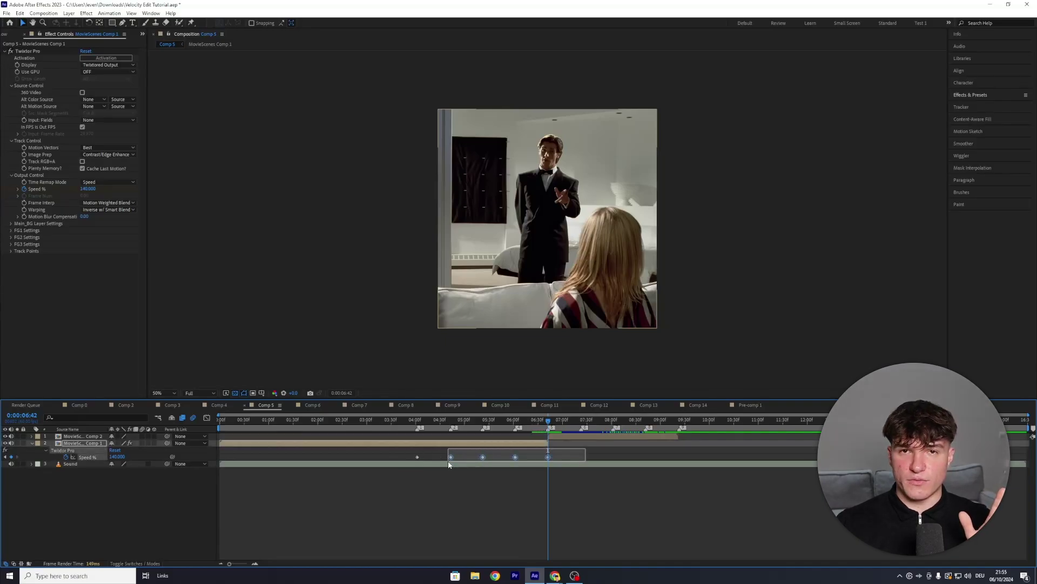
left_click_drag(387, 453, 440, 461)
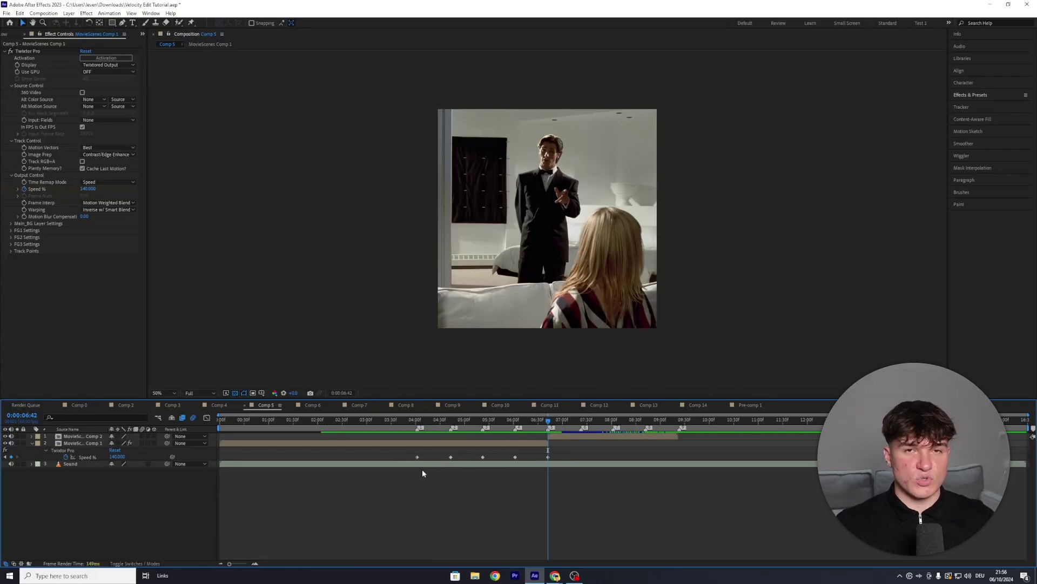
Set Speed % keyframes of 45 at 4:24 and 40 at 5:03
left_click(436, 445)
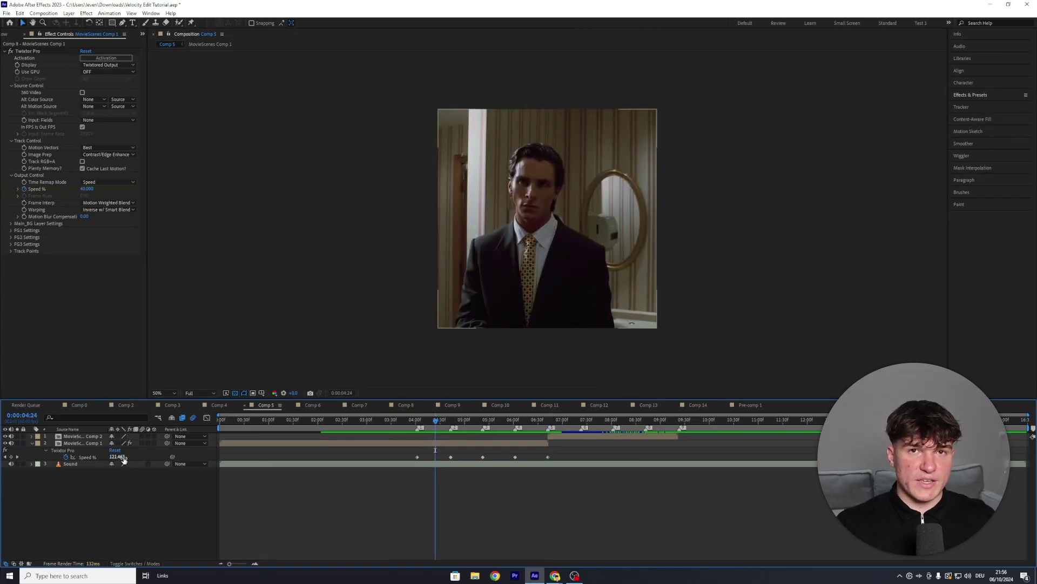
type("45")
key("Return")
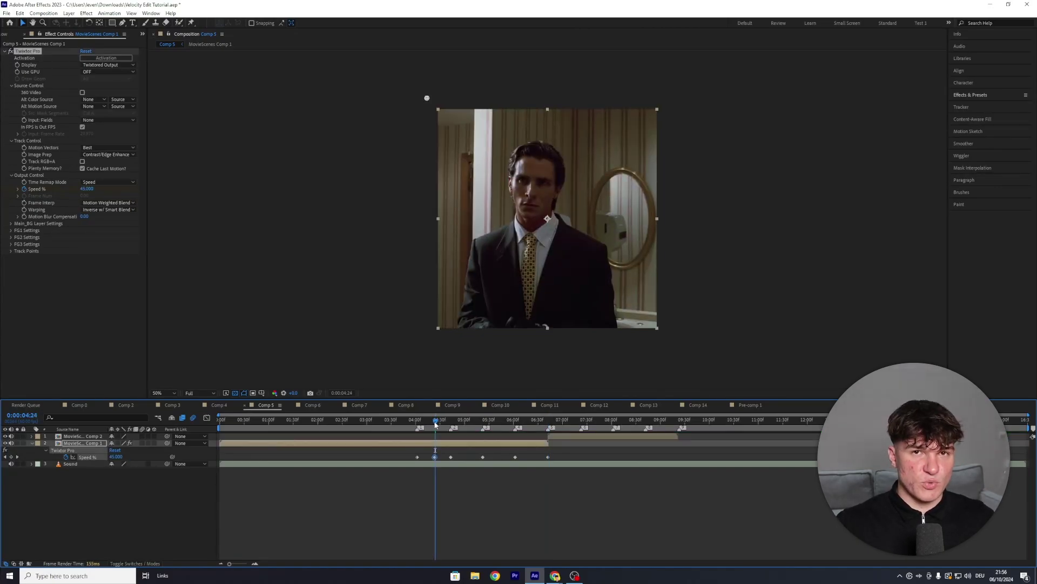
left_click_drag(435, 425, 468, 427)
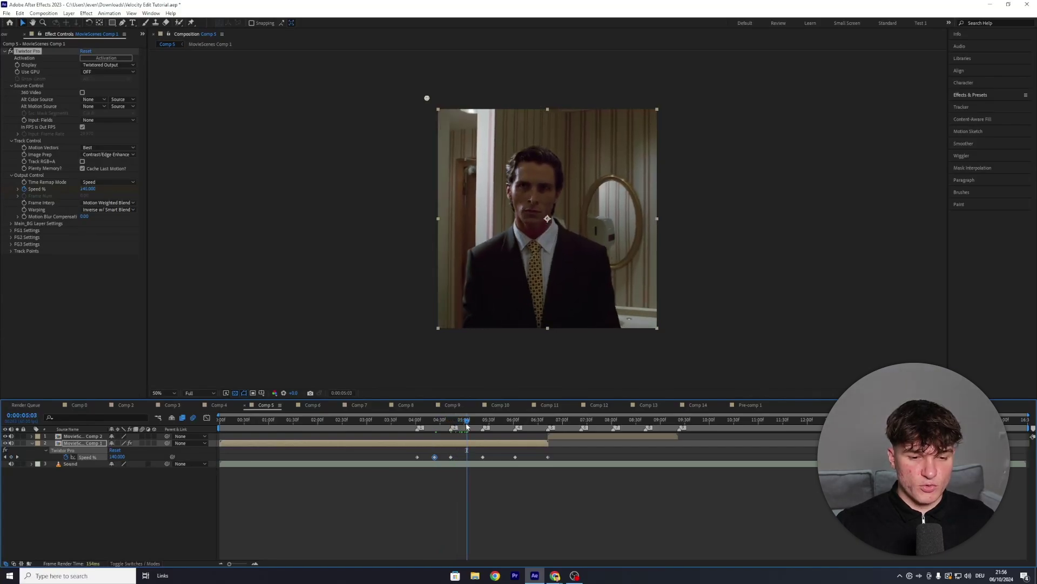
left_click(116, 457)
type("40")
key("Return")
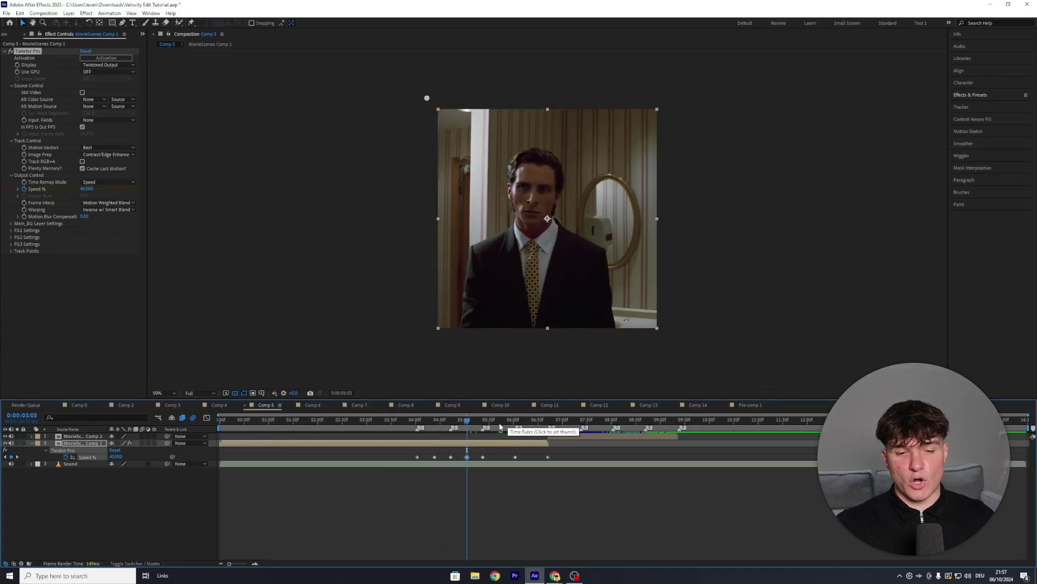
Set Speed % keyframes of 40 at 5:43 and 6:23
left_click(500, 425)
left_click(117, 457)
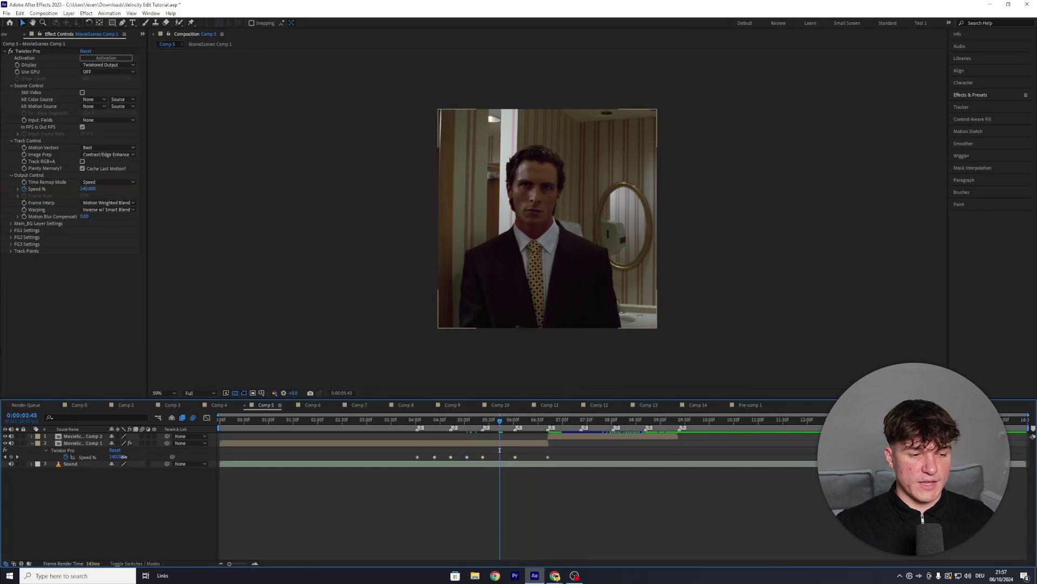
type("40")
key("Return")
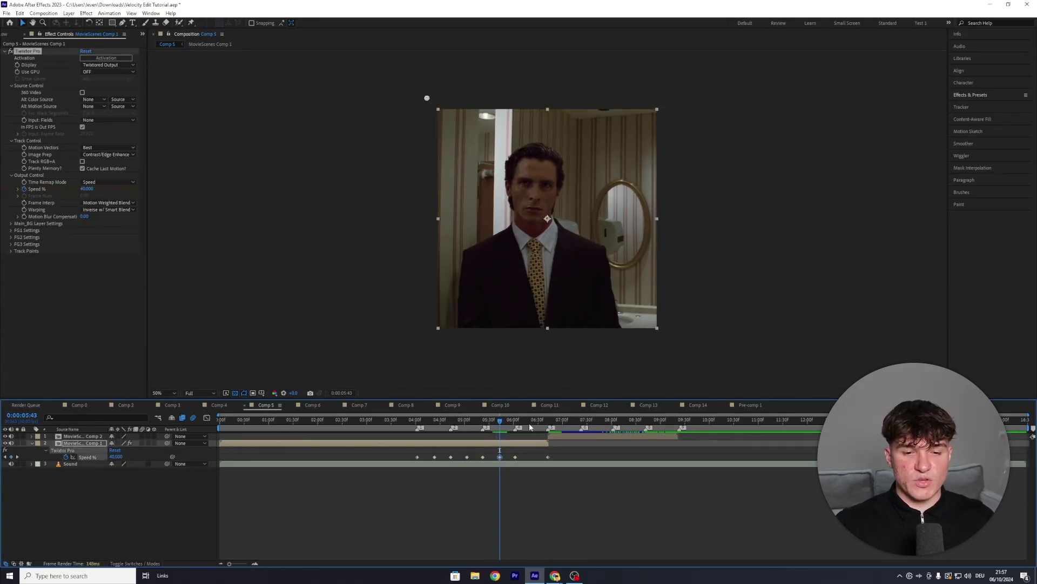
left_click(532, 426)
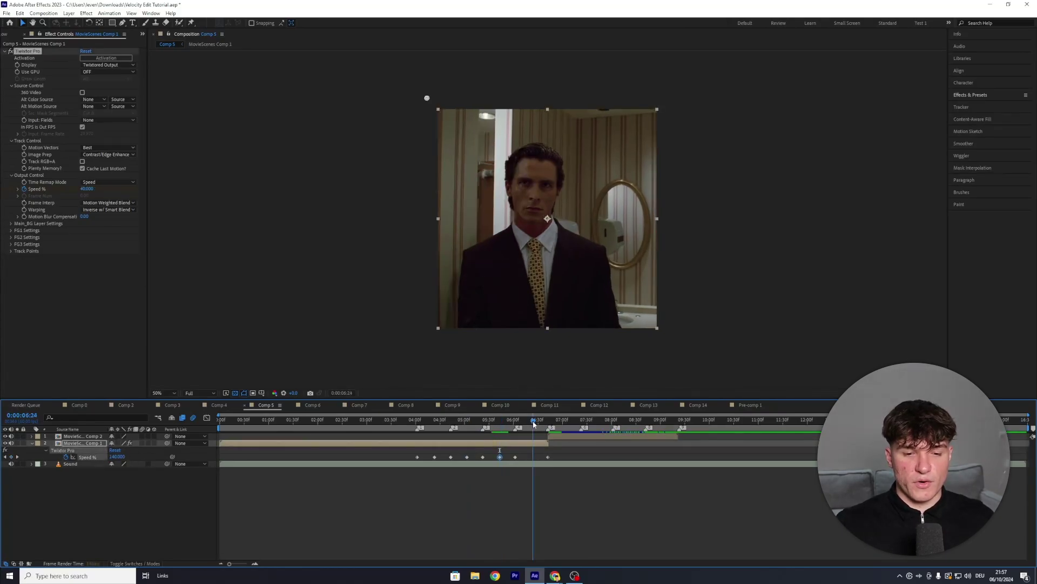
left_click(115, 457)
type("40")
key("Return")
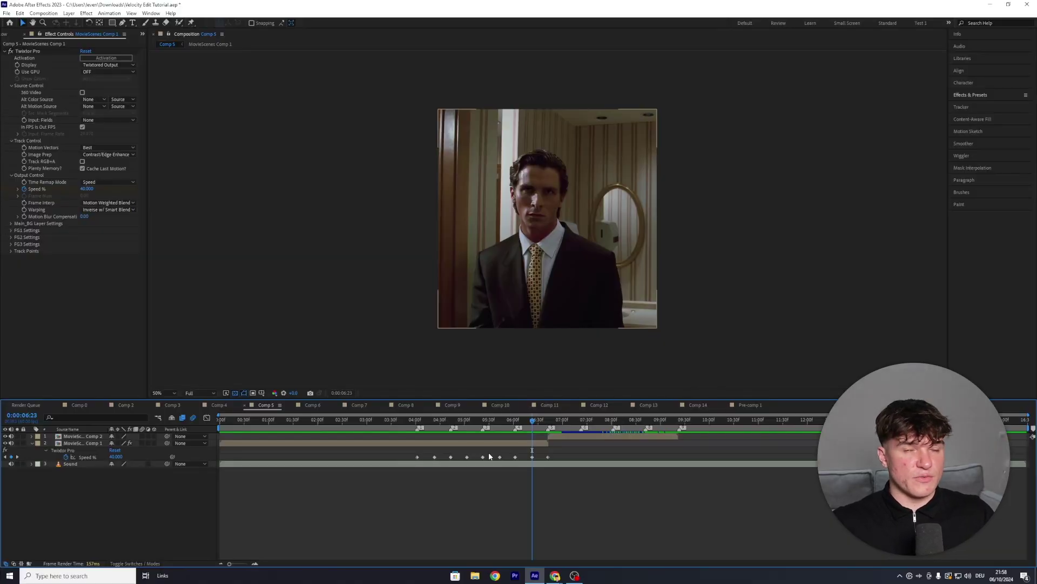
Apply Easy Ease to all Speed % keyframes and view the curve in the Graph Editor
left_click_drag(580, 450, 410, 459)
right_click(417, 457)
mouse_move(439, 456)
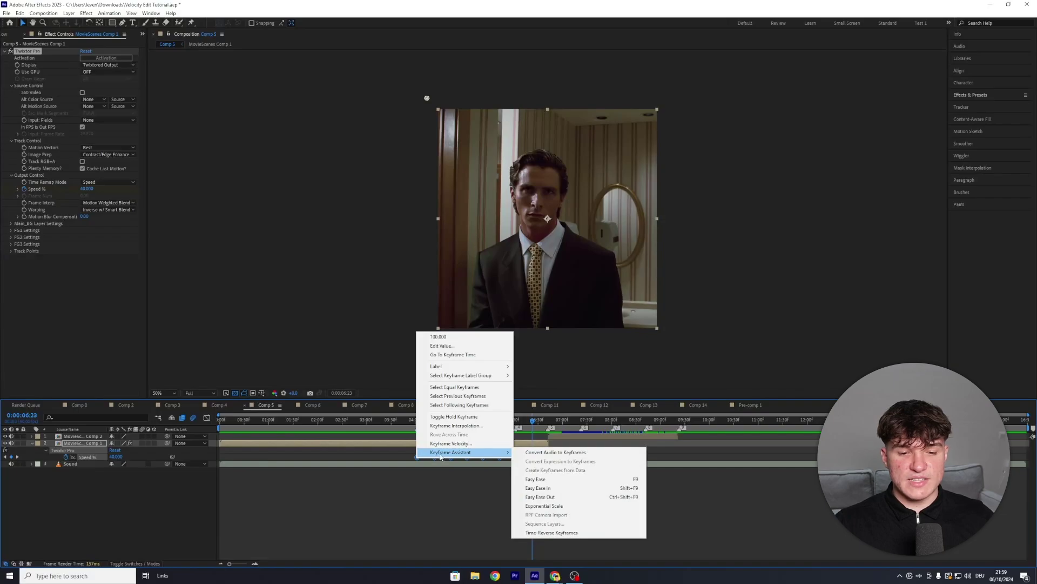
left_click(535, 479)
key("shift+Page_Down")
left_click(207, 418)
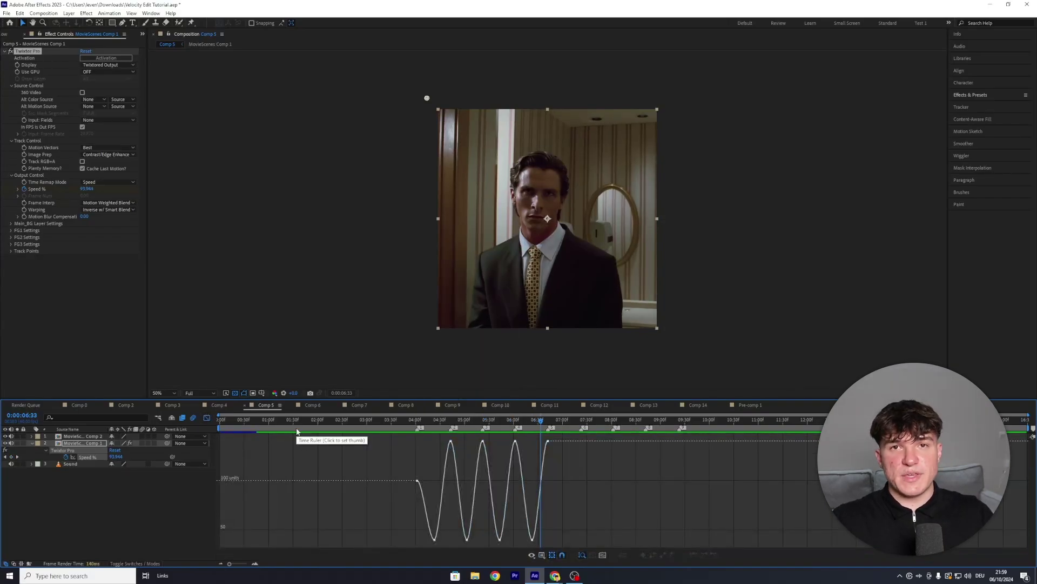
left_click(435, 421)
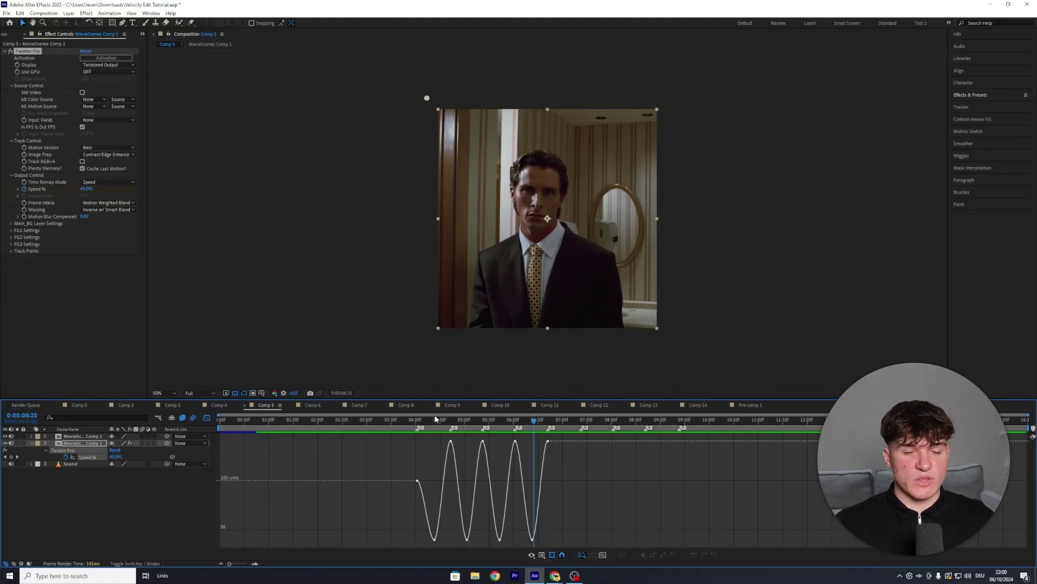
key("equal")
key("equal")
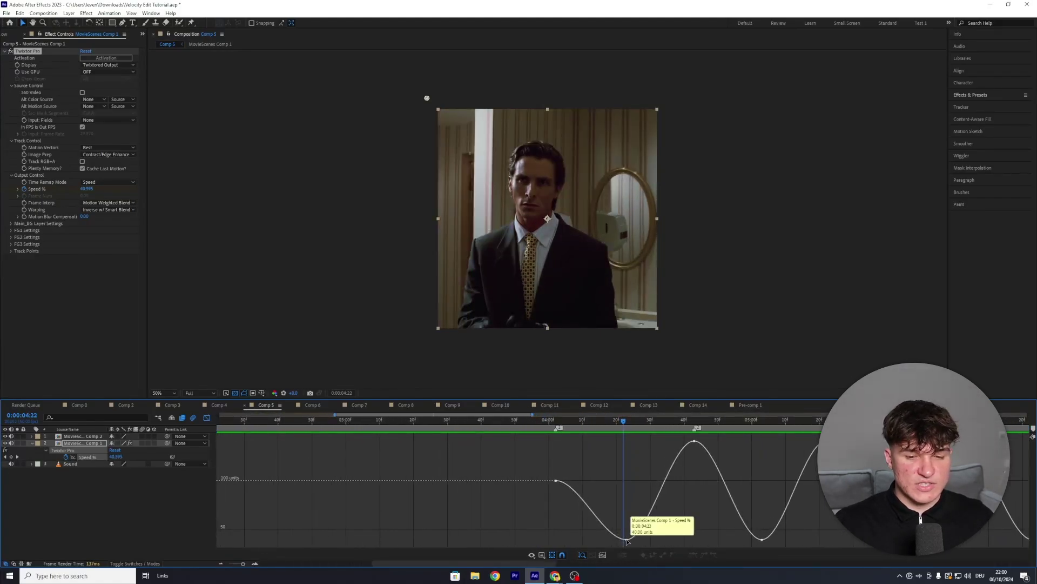
Steepen the speed curve's Bezier handles around the low point and peak, then switch to Comp 8
left_click(627, 539)
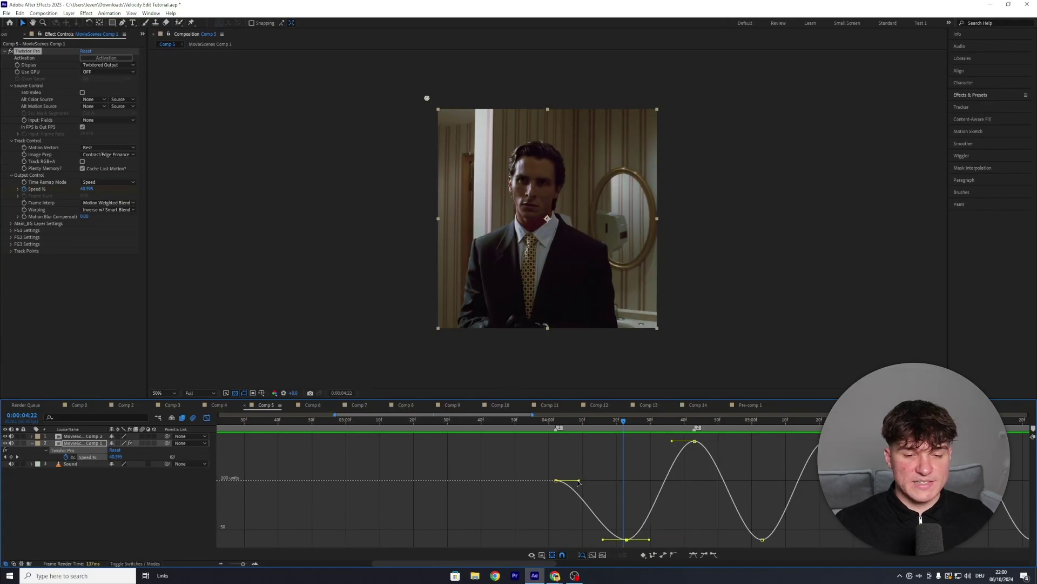
left_click_drag(579, 480, 557, 510)
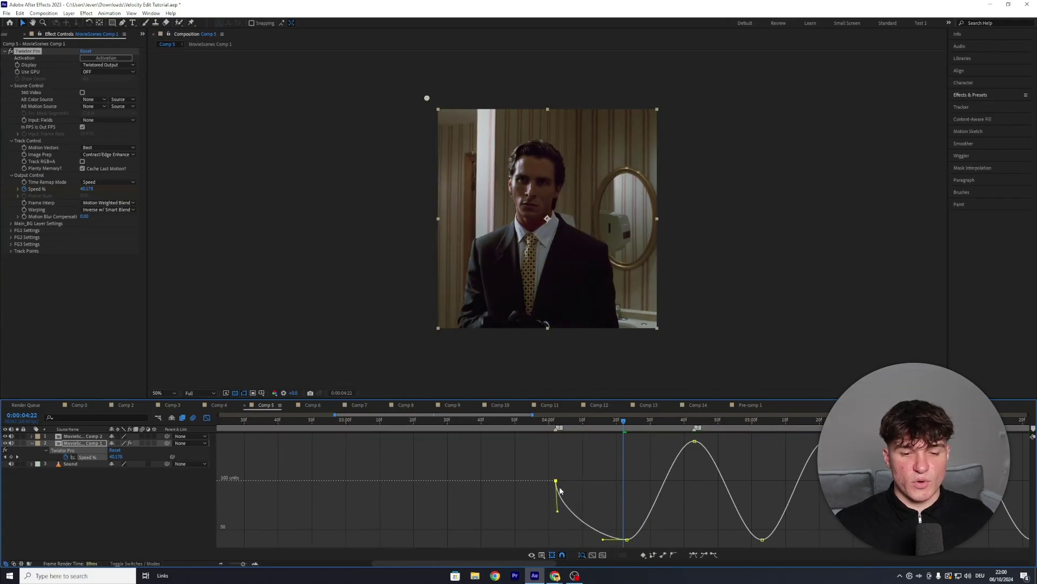
left_click(695, 440)
left_click_drag(672, 441, 697, 494)
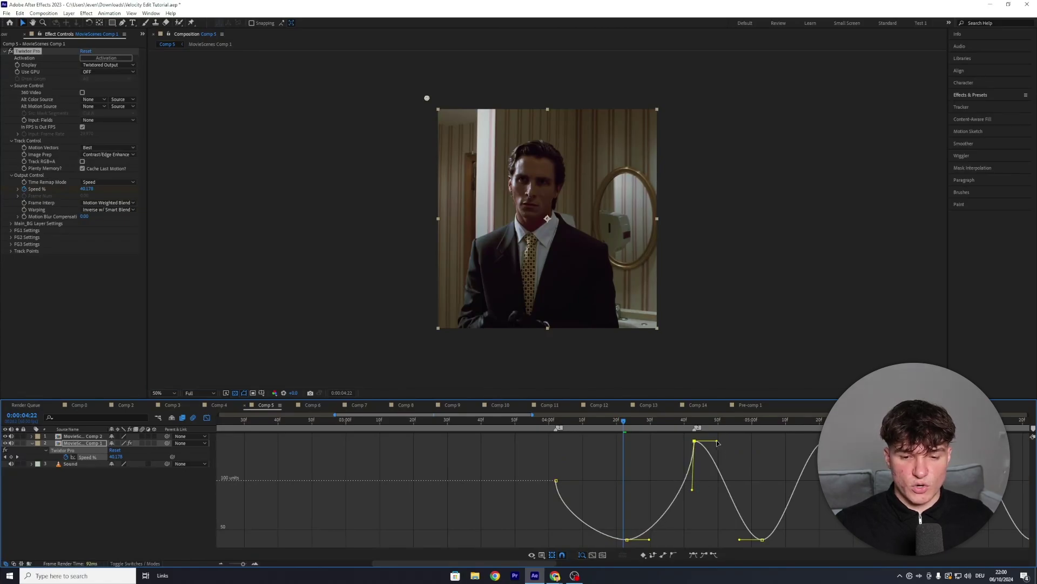
left_click_drag(717, 443, 697, 490)
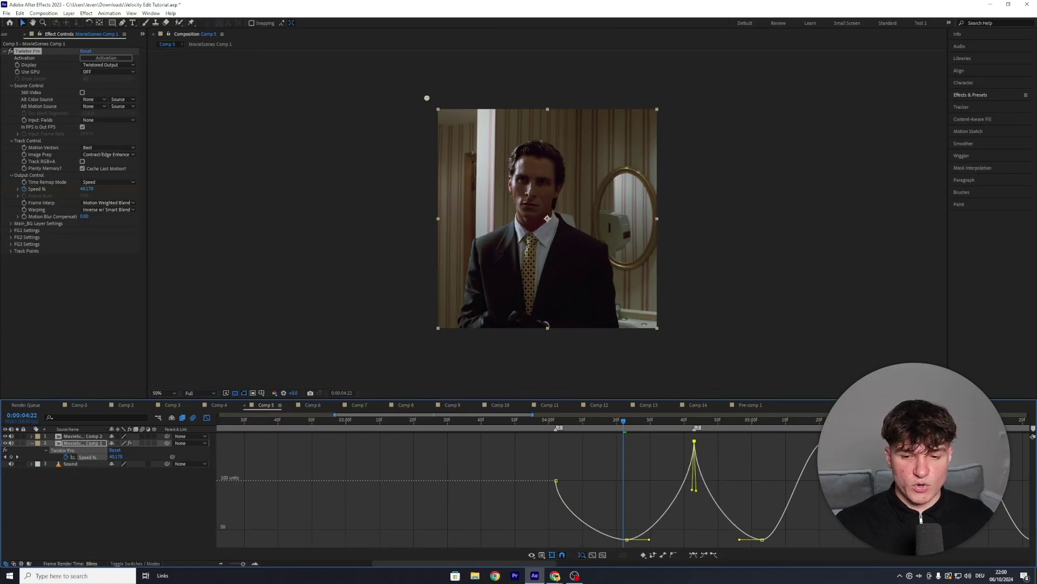
left_click(829, 441)
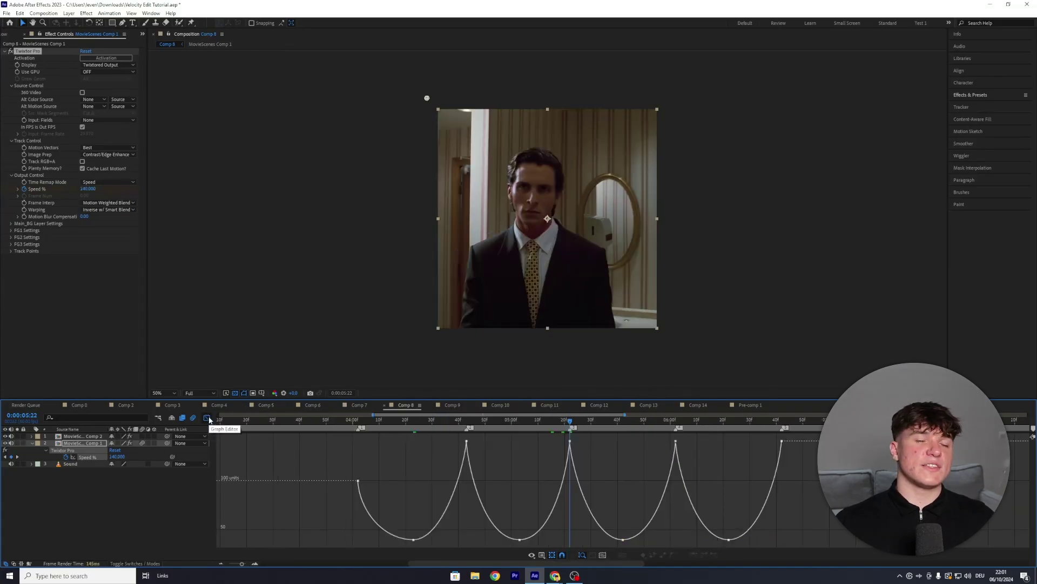
left_click(207, 418)
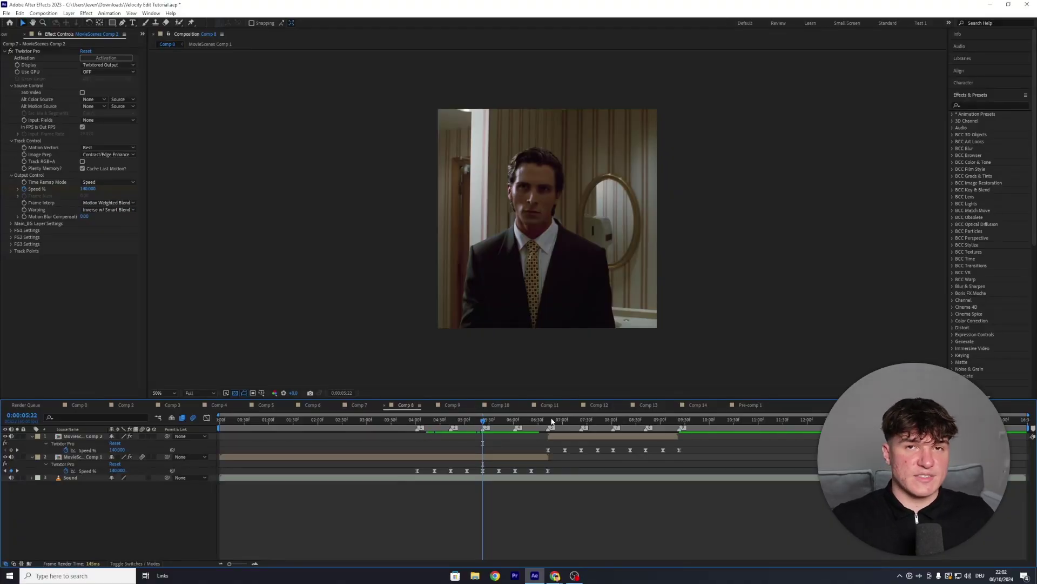
left_click(547, 421)
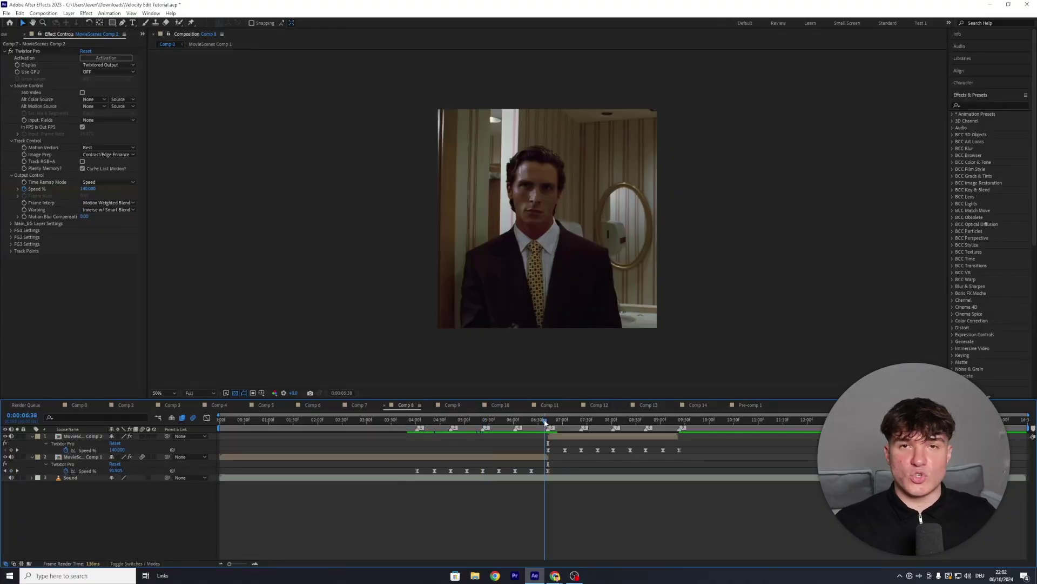
left_click(549, 421)
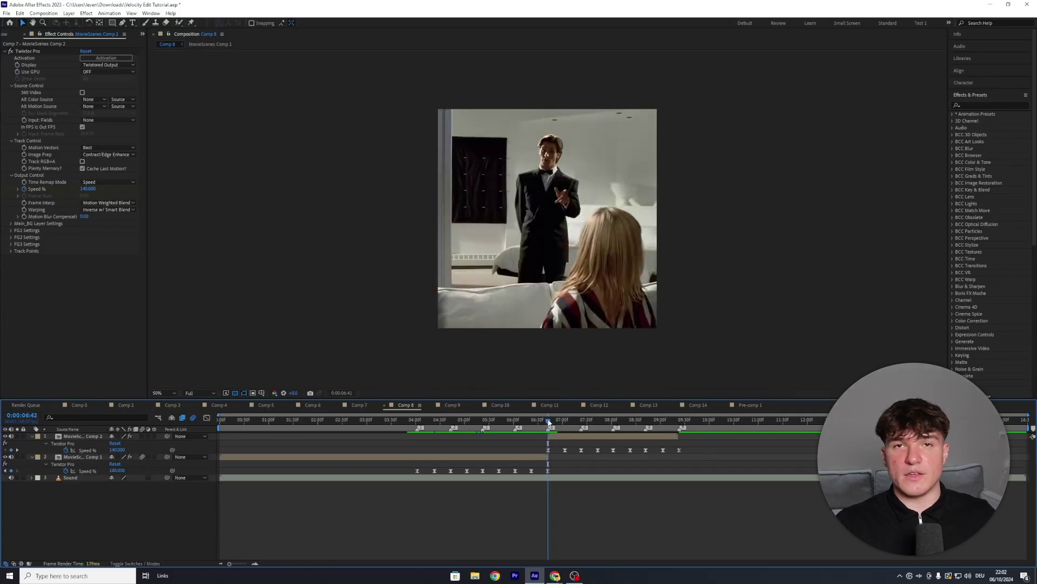
left_click_drag(548, 420, 581, 420)
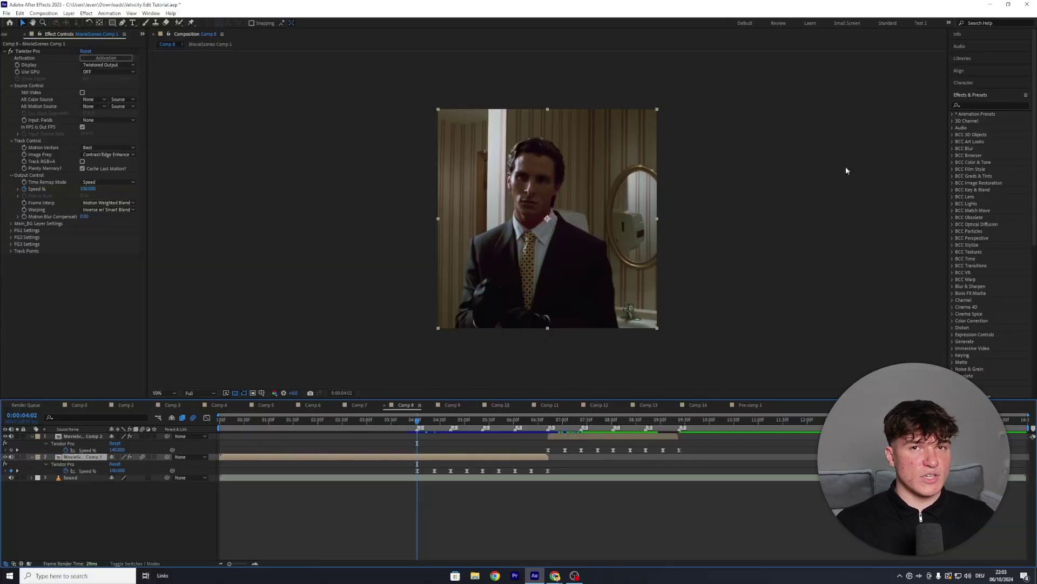
Apply the Exposure effect from Effects & Presets to the second clip in Comp 8
left_click(970, 106)
type("exposure")
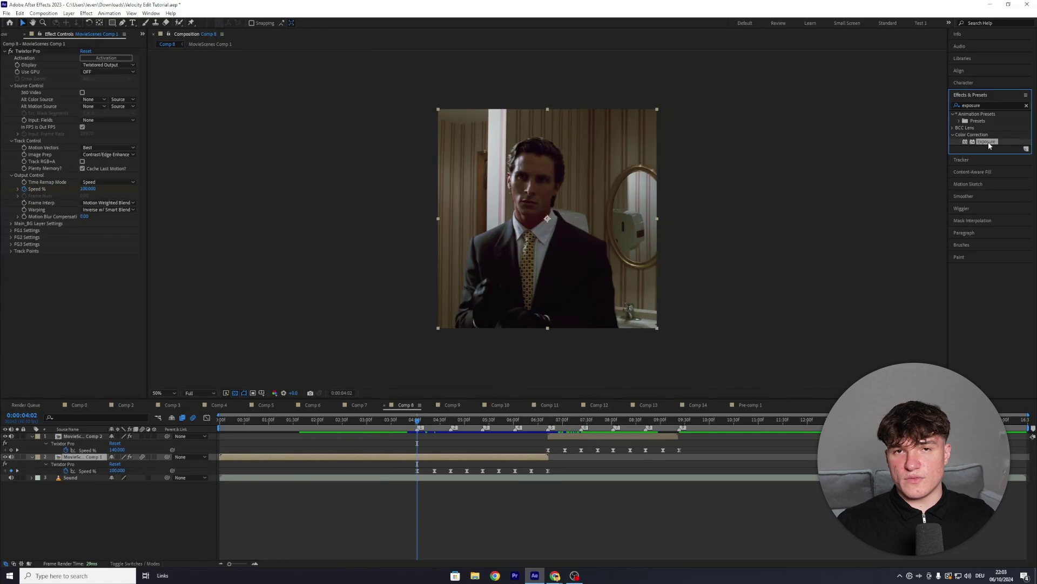
left_click_drag(986, 141, 396, 457)
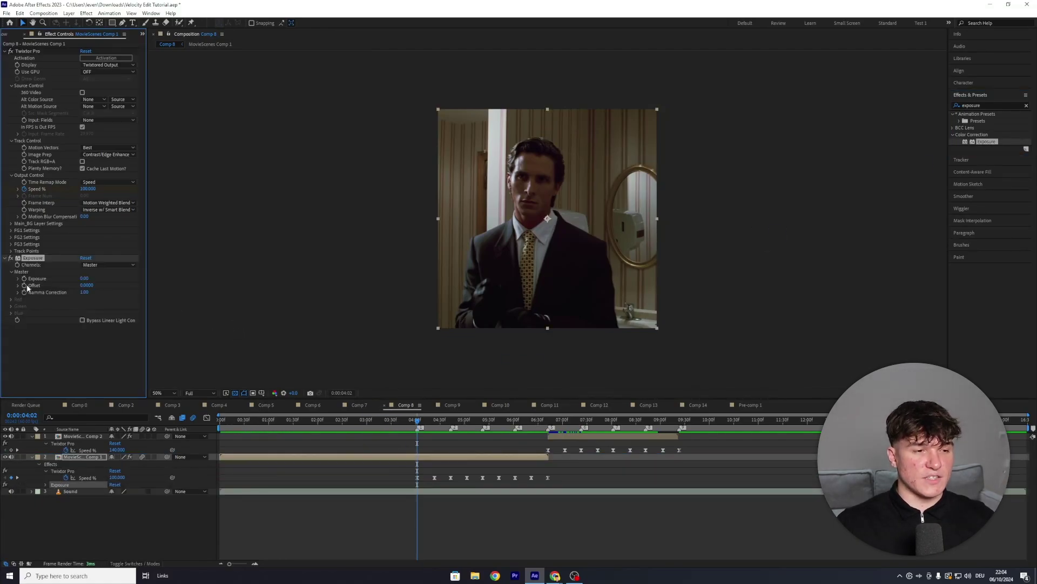
Keyframe Exposure at 1.00 at 4:02, zoom the timeline, and step back to 3:57
left_click(84, 278)
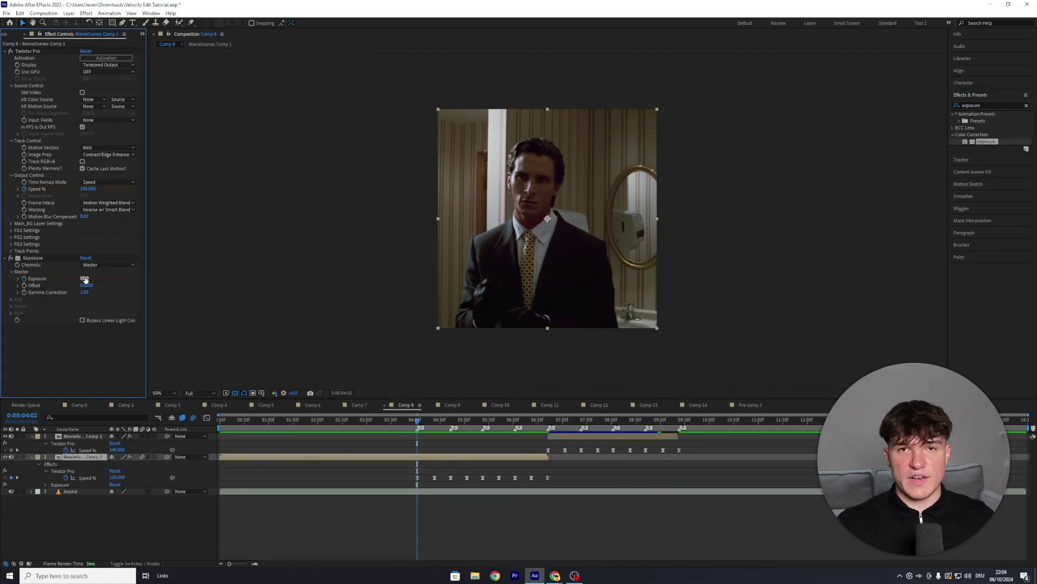
type("1")
left_click(436, 457)
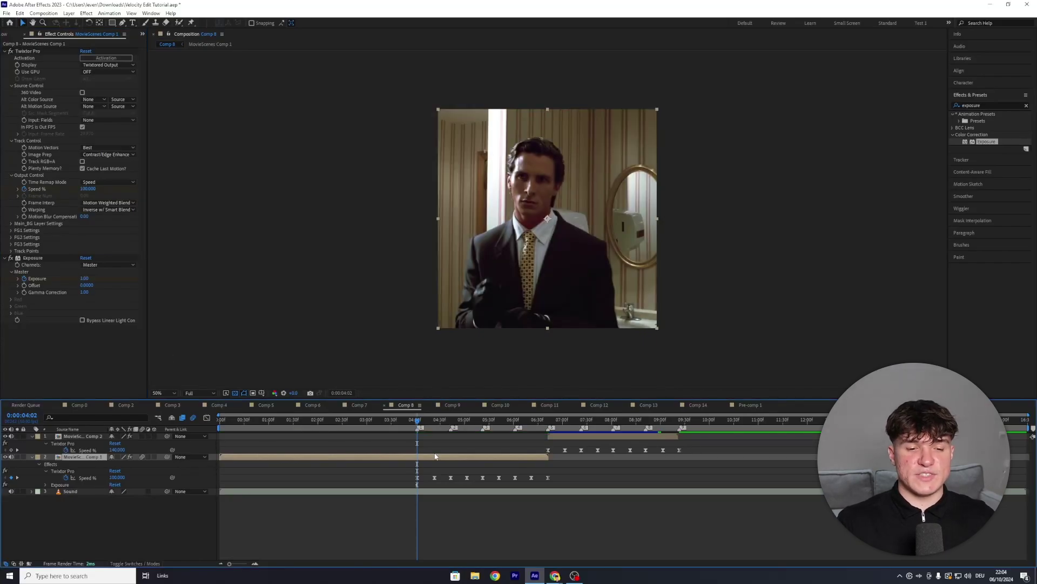
key("u")
left_click_drag(229, 563, 247, 564)
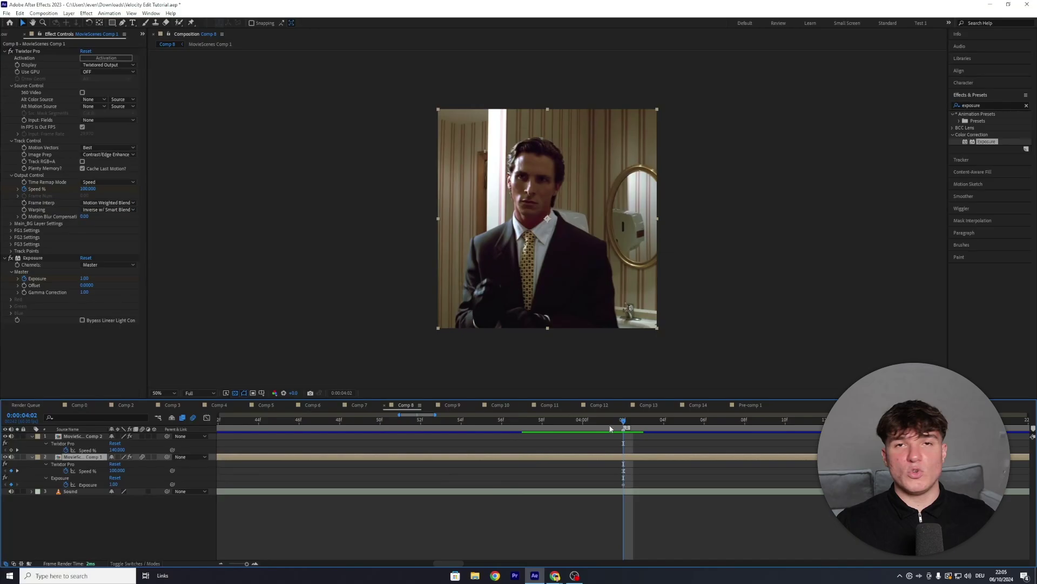
left_click_drag(623, 421, 528, 430)
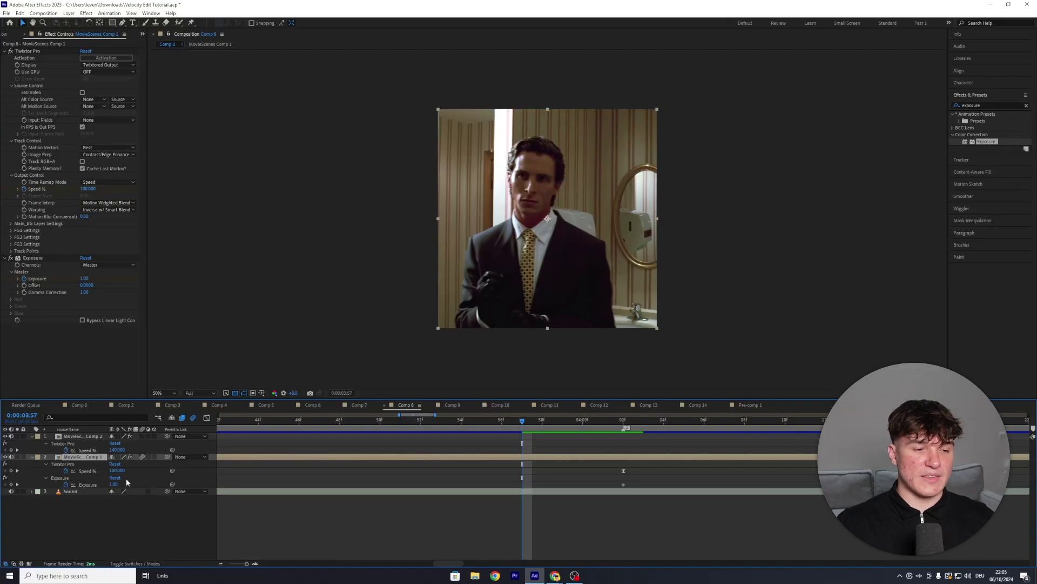
Add a 0 Exposure keyframe at 3:57 ahead of the 1.00 peak at 4:02
left_click(114, 484)
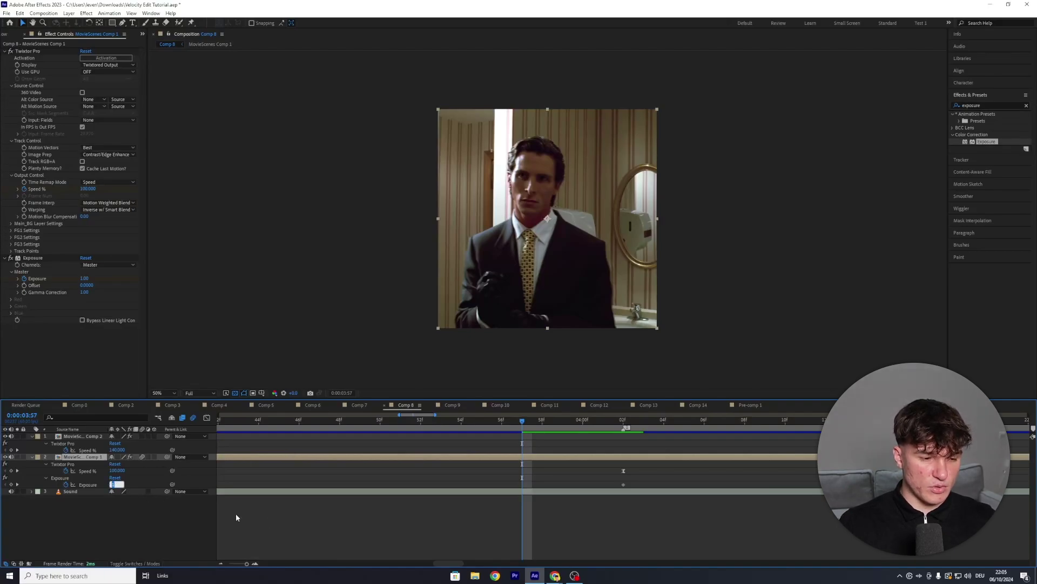
type("0")
key("Return")
key("Page_Down")
key("Page_Down")
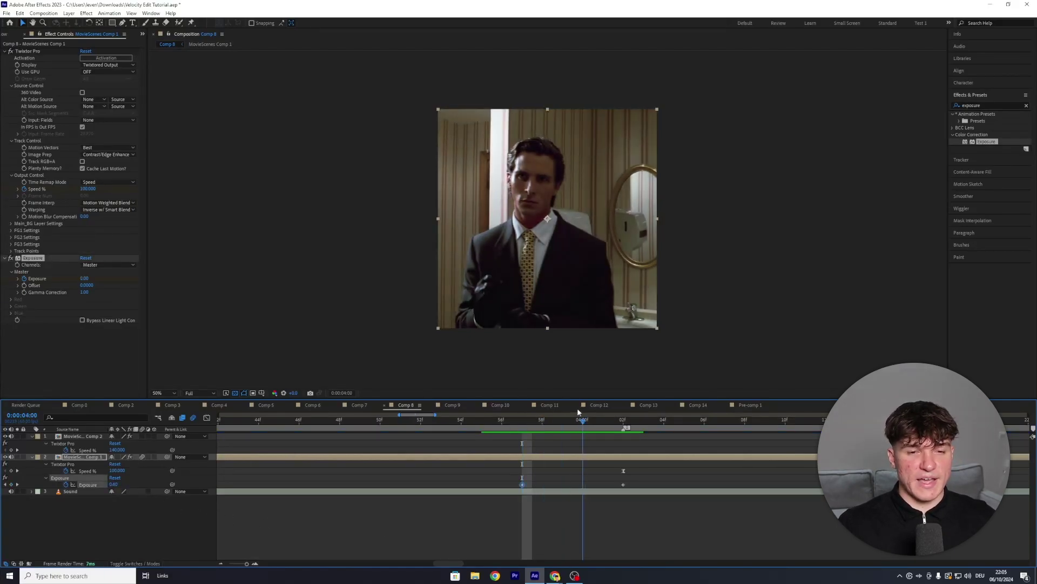
left_click_drag(560, 412, 625, 412)
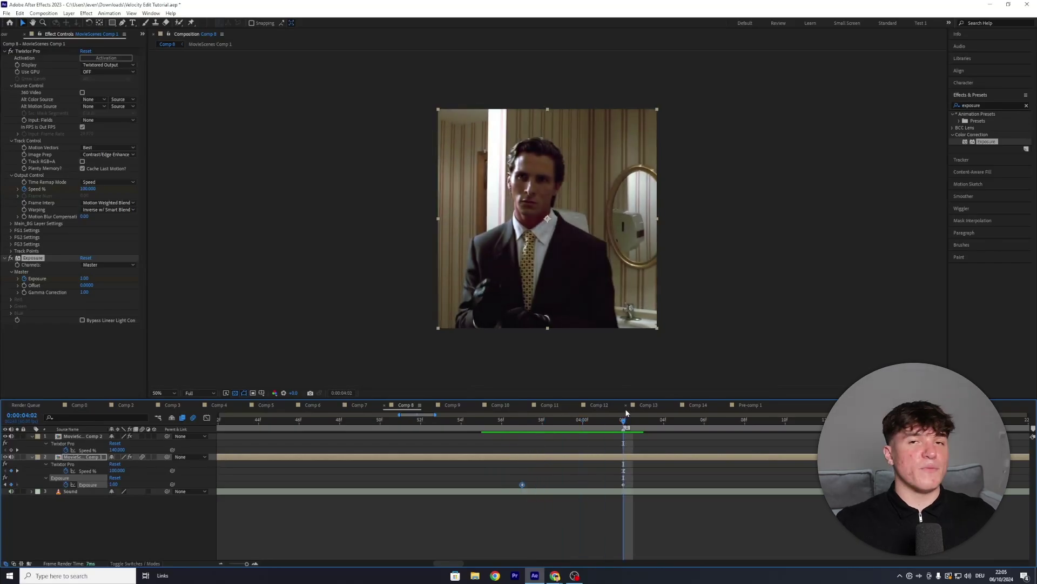
Preview the flash and set Exposure back to 0.00 at 4:36
left_click_drag(247, 563, 239, 563)
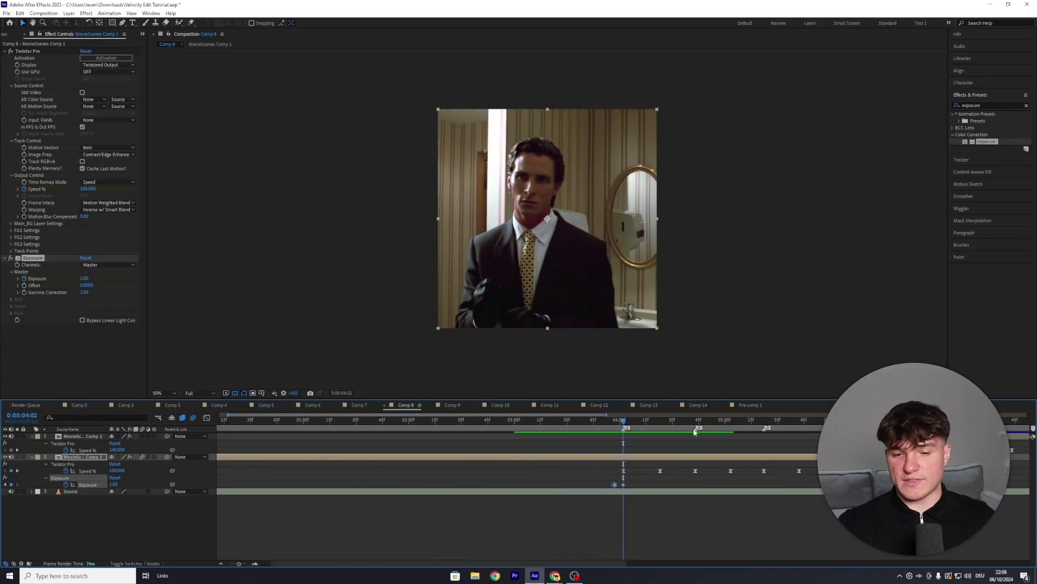
key("space")
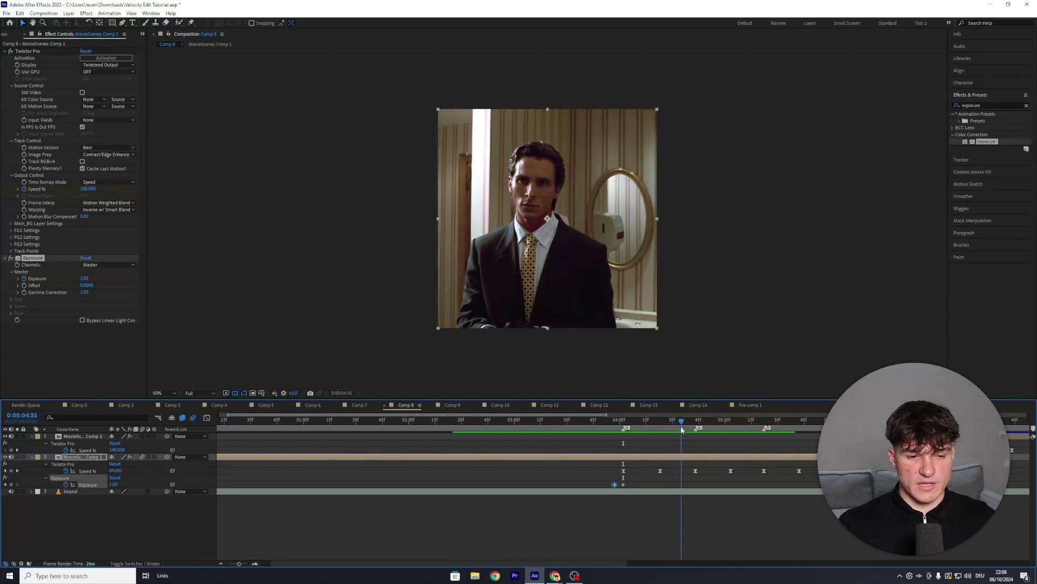
left_click(197, 518)
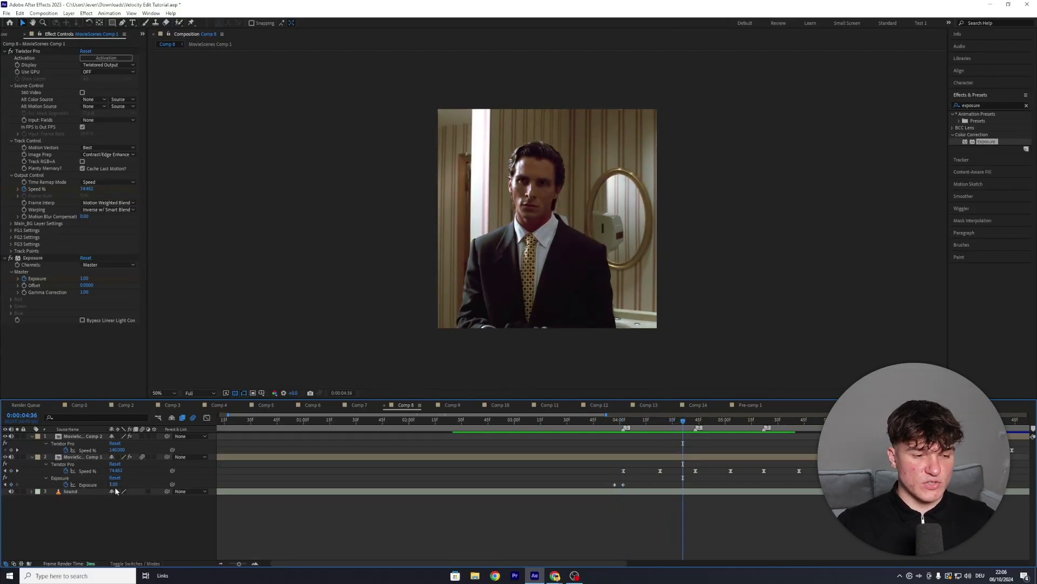
type("0")
key("Return")
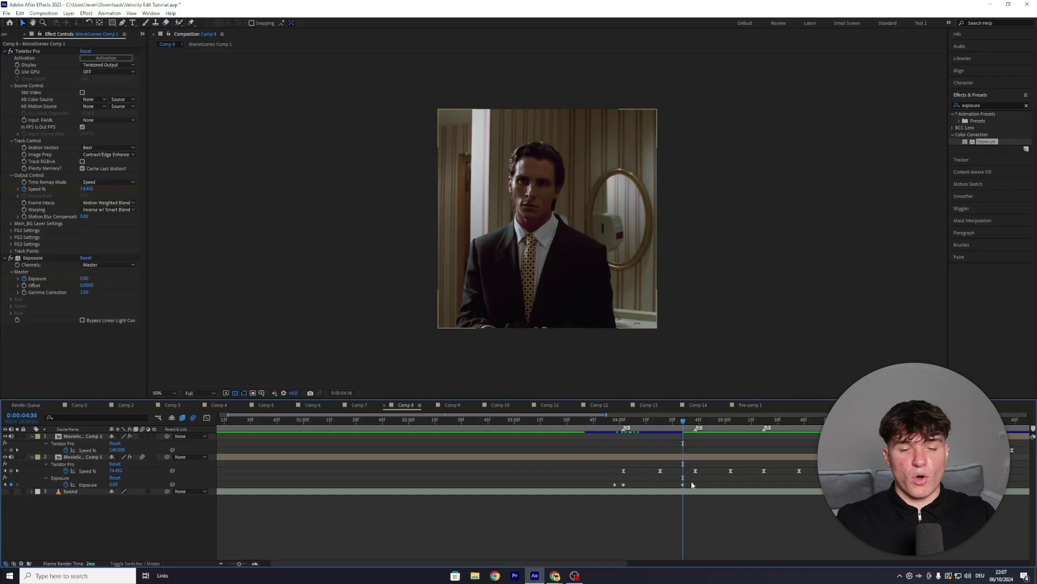
Ease all three Exposure keyframes
left_click_drag(692, 484, 617, 491)
right_click(623, 486)
mouse_move(638, 484)
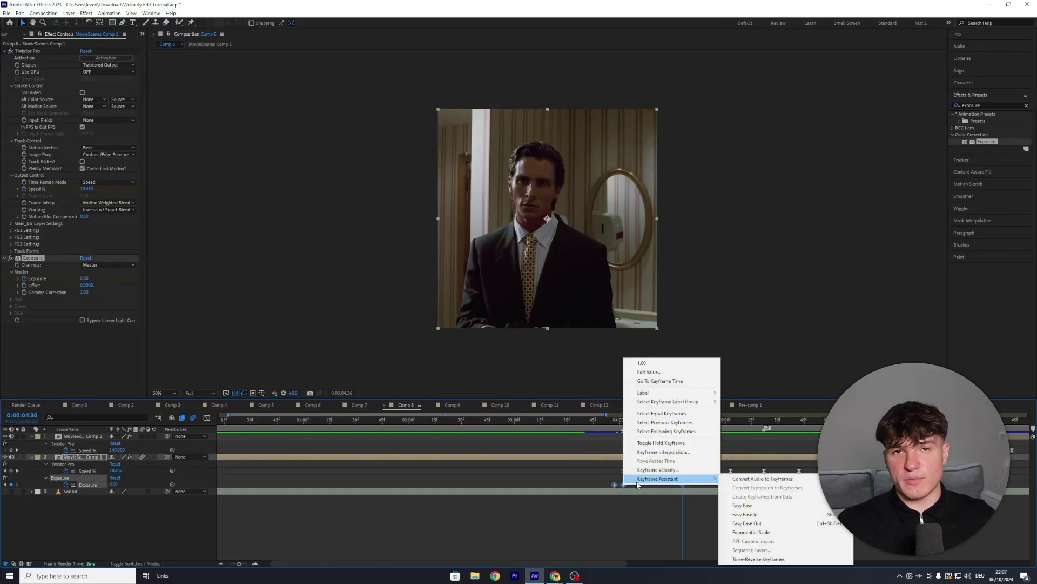
left_click(742, 505)
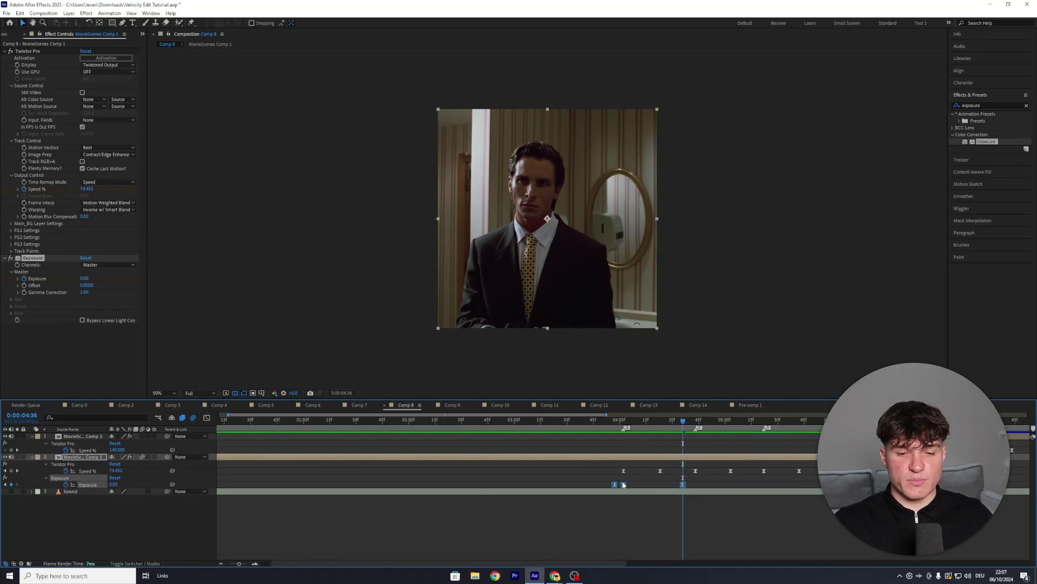
Paste the copied Exposure keyframes after the flash and move one to 0:00:04:47
left_click(686, 420)
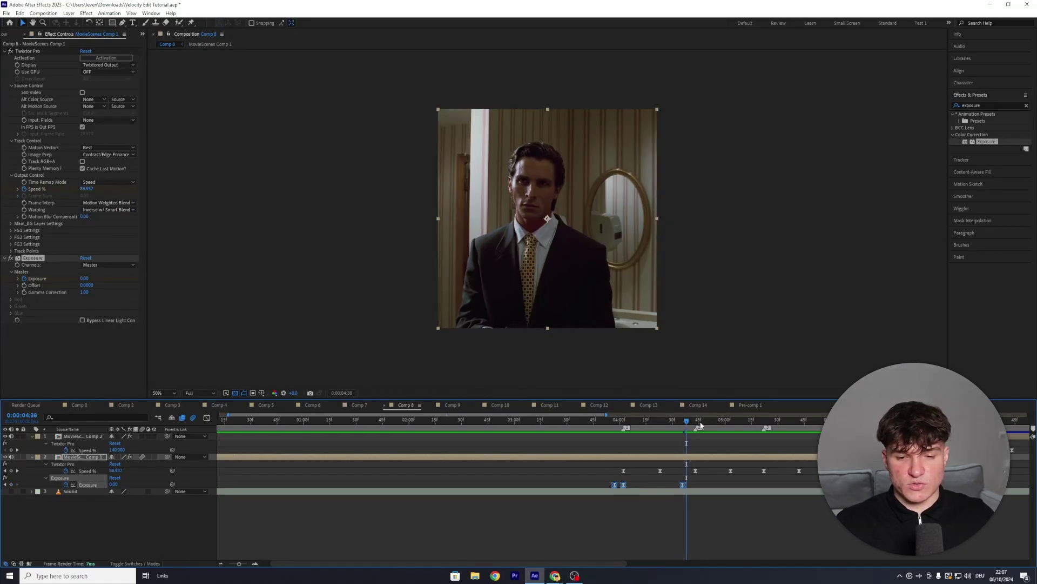
key("ctrl+v")
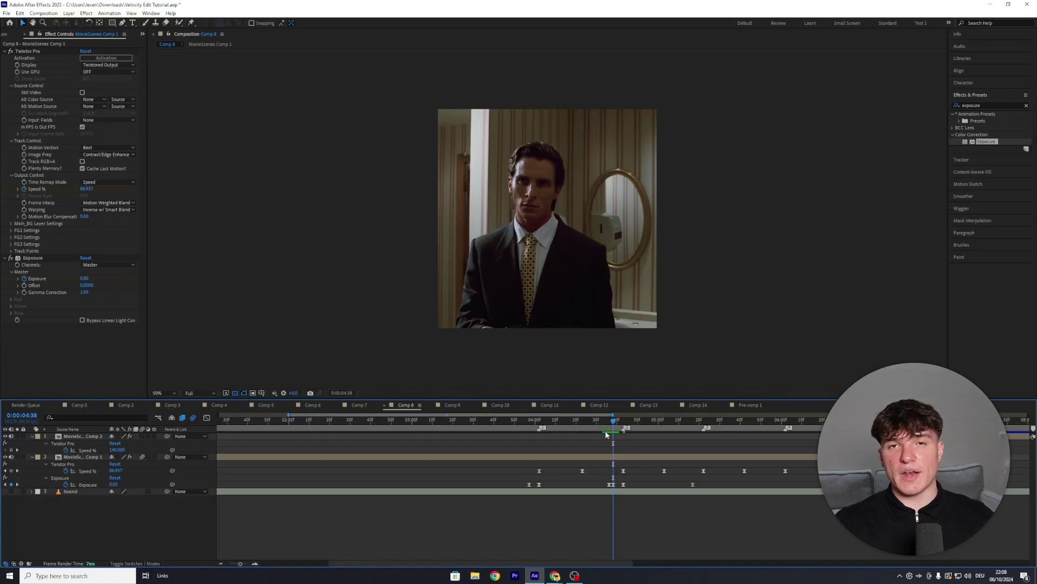
left_click(625, 420)
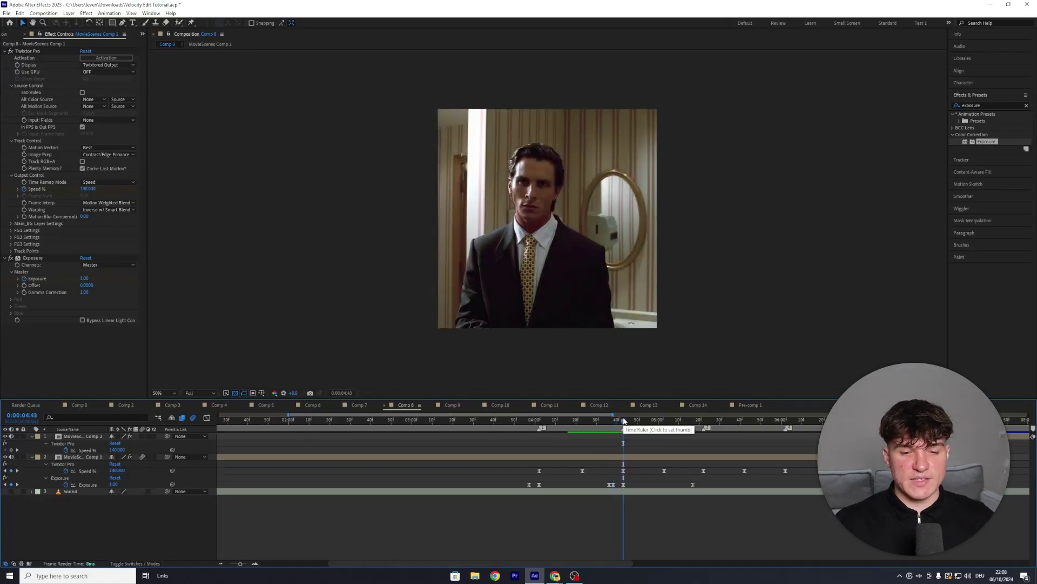
left_click_drag(241, 563, 246, 565)
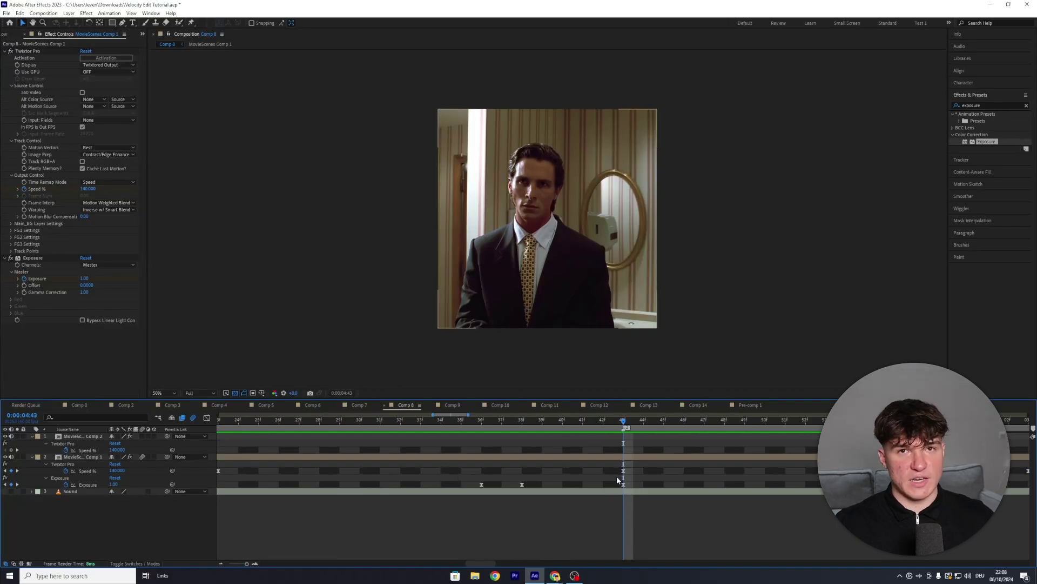
left_click_drag(622, 485, 644, 489)
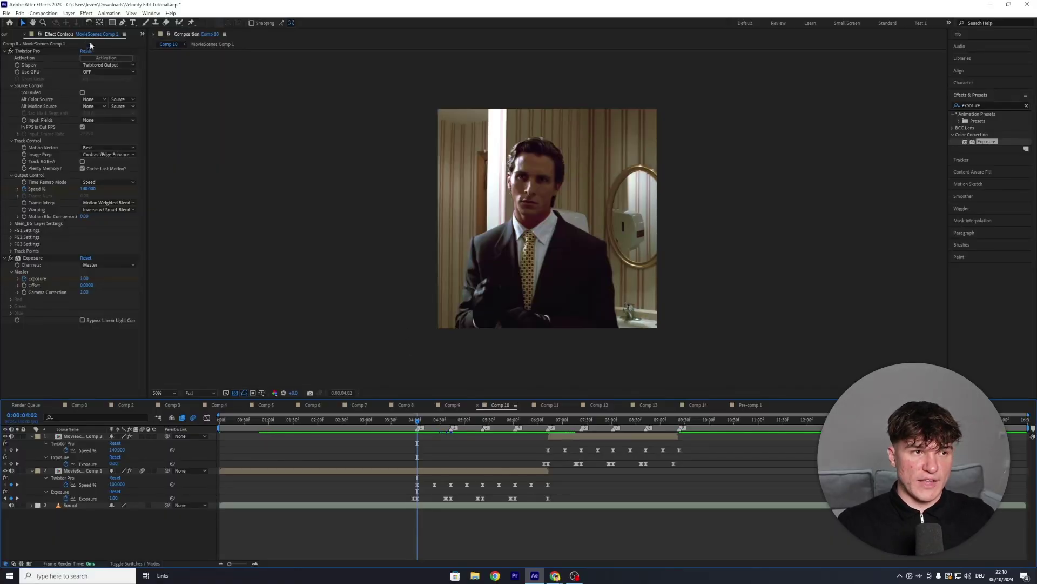
Add a new Null Object layer to Comp 10
left_click(68, 13)
mouse_move(130, 22)
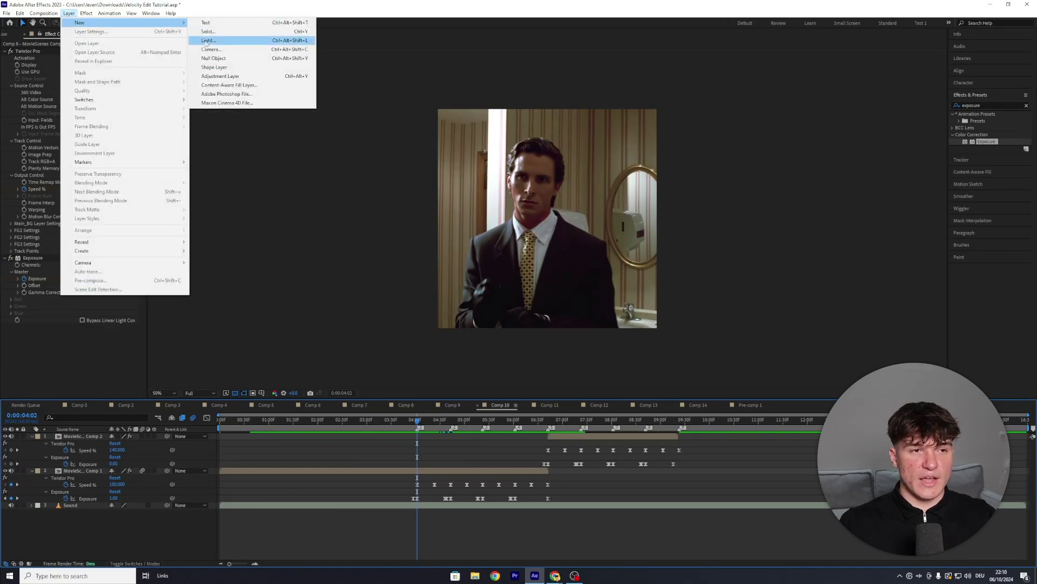
left_click(212, 58)
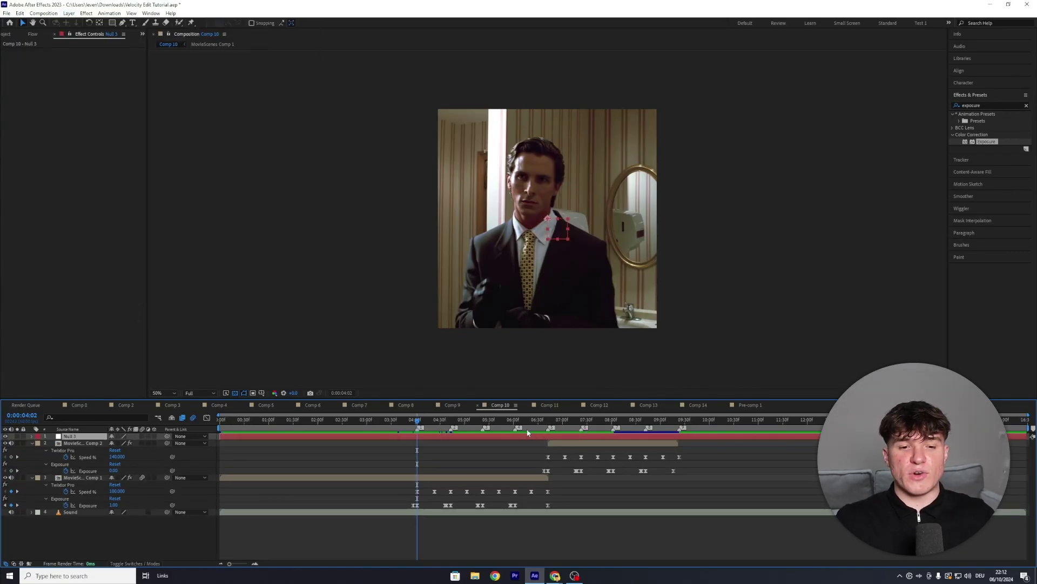
Parent MovieScenes Comp 1 and Comp 2 to Null 3
left_click(557, 444)
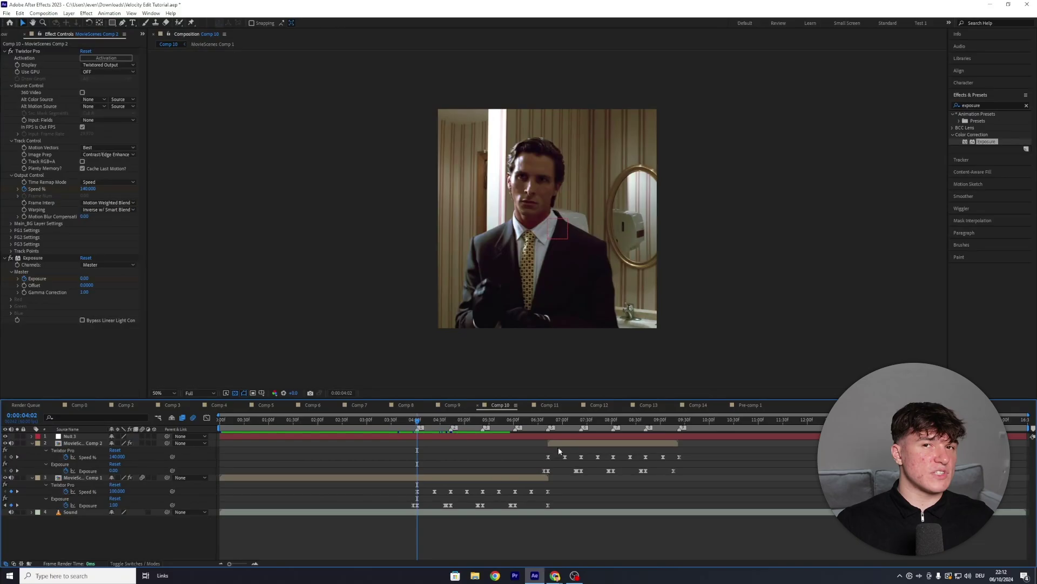
left_click(601, 446)
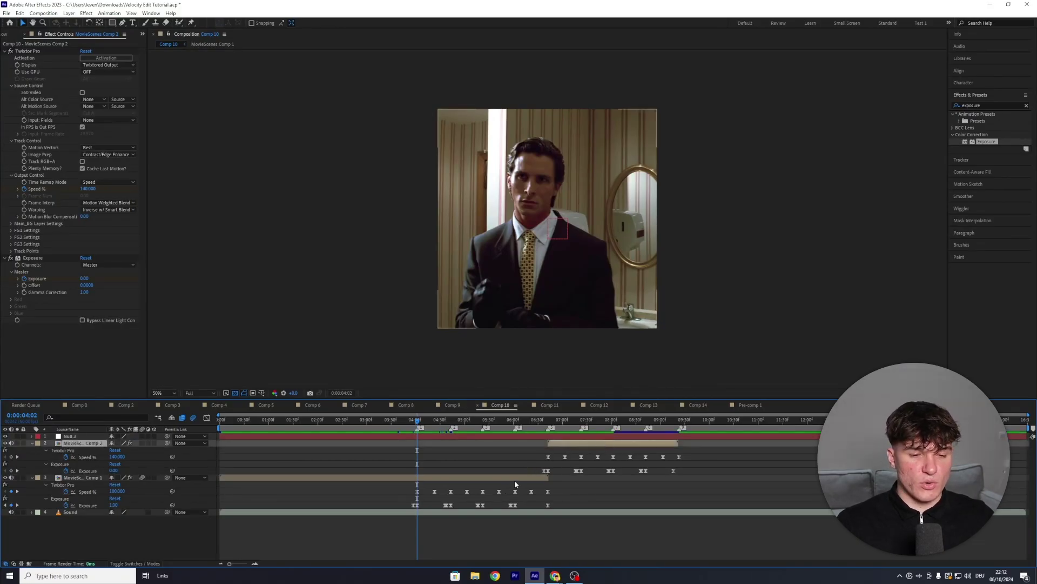
left_click(521, 477, "shift")
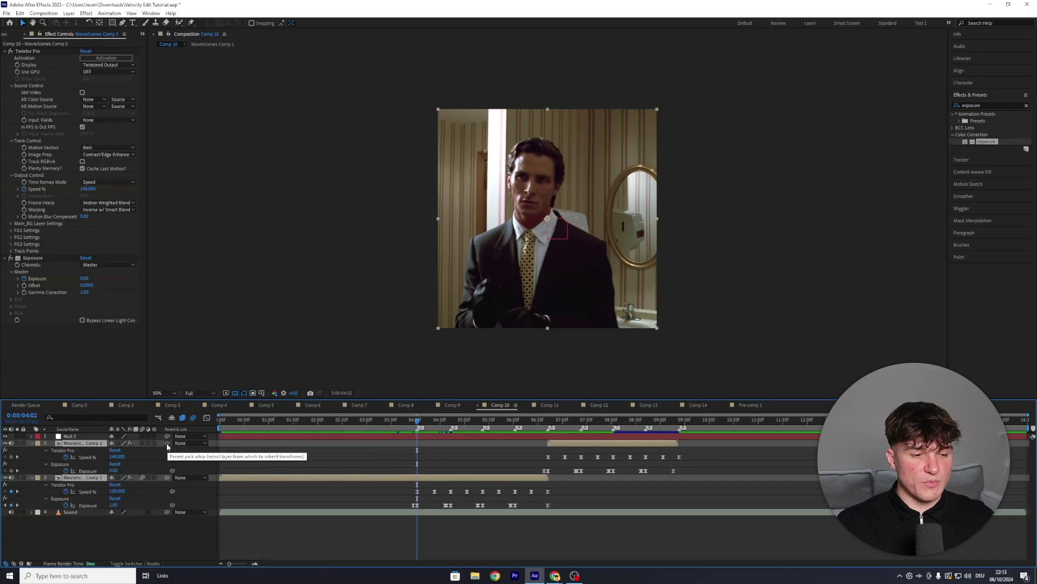
left_click_drag(167, 443, 80, 436)
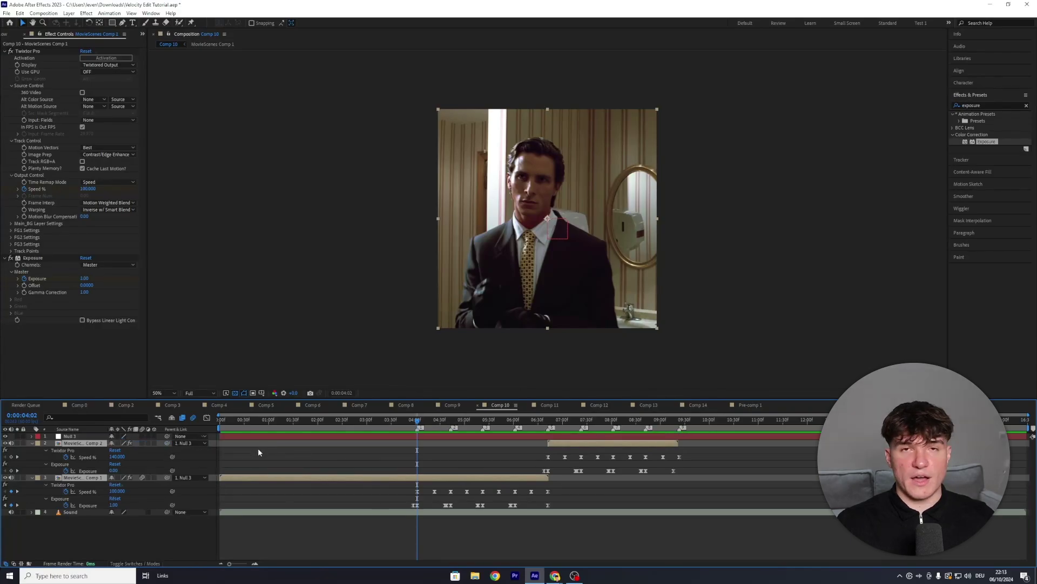
Show Null 3's Scale, test it near 121%, and set a 100% Scale keyframe at 0:00:03:40
left_click(70, 436)
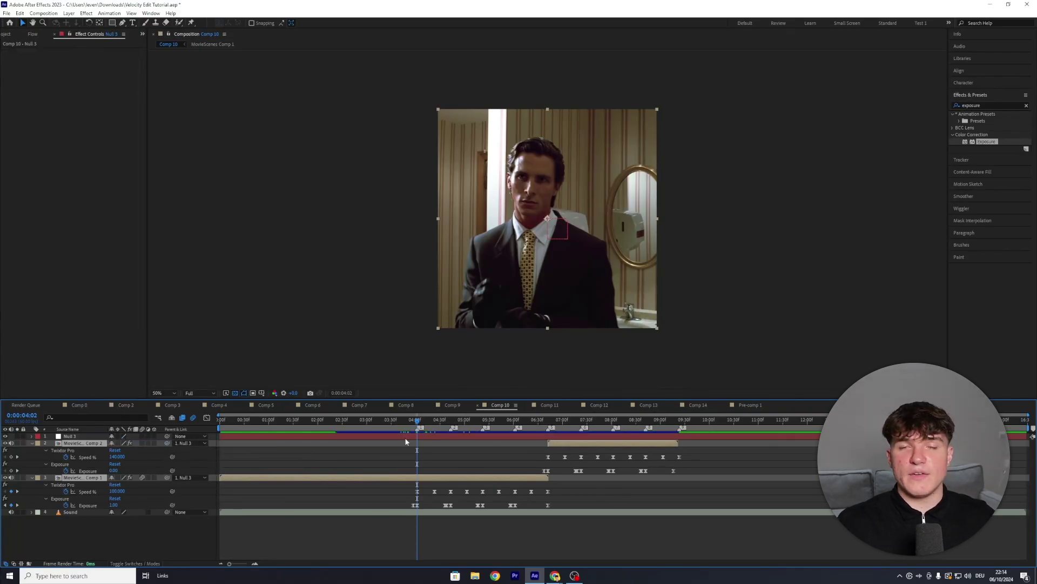
key("s")
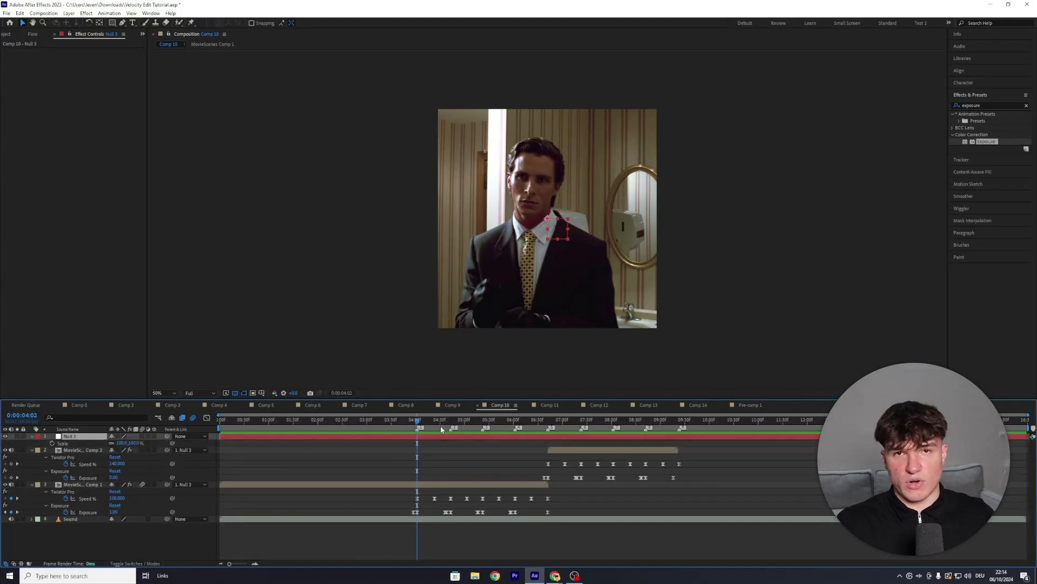
left_click_drag(124, 443, 133, 442)
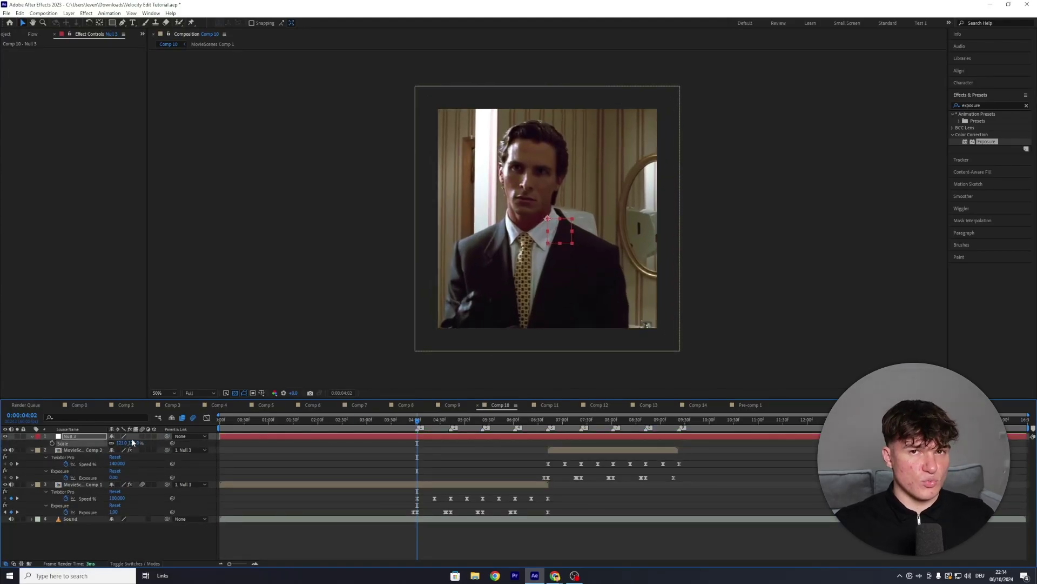
mouse_move(429, 423)
left_mouse_down()
mouse_move(558, 419)
mouse_move(428, 423)
left_mouse_up()
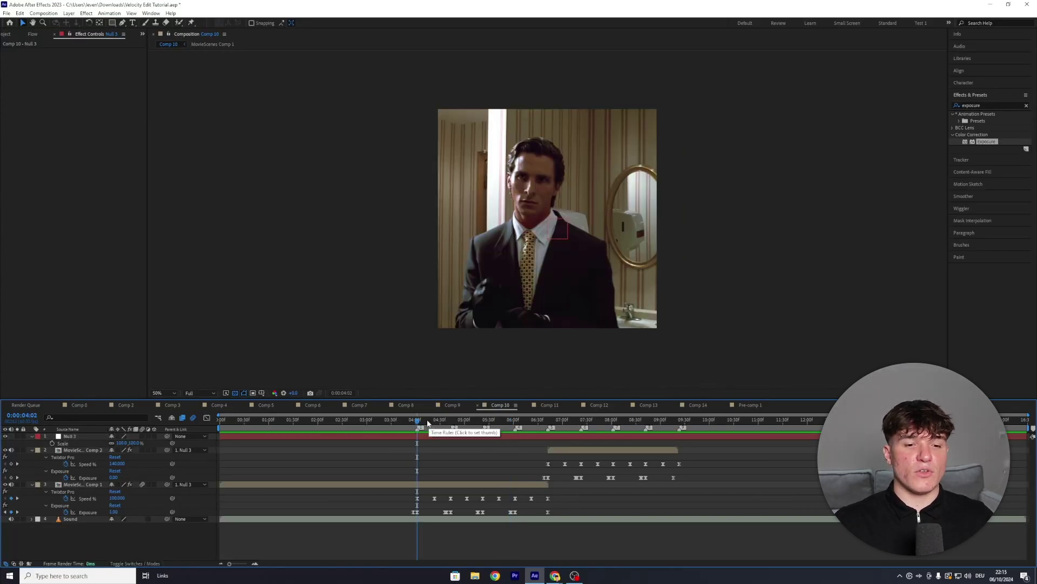
left_click(421, 435)
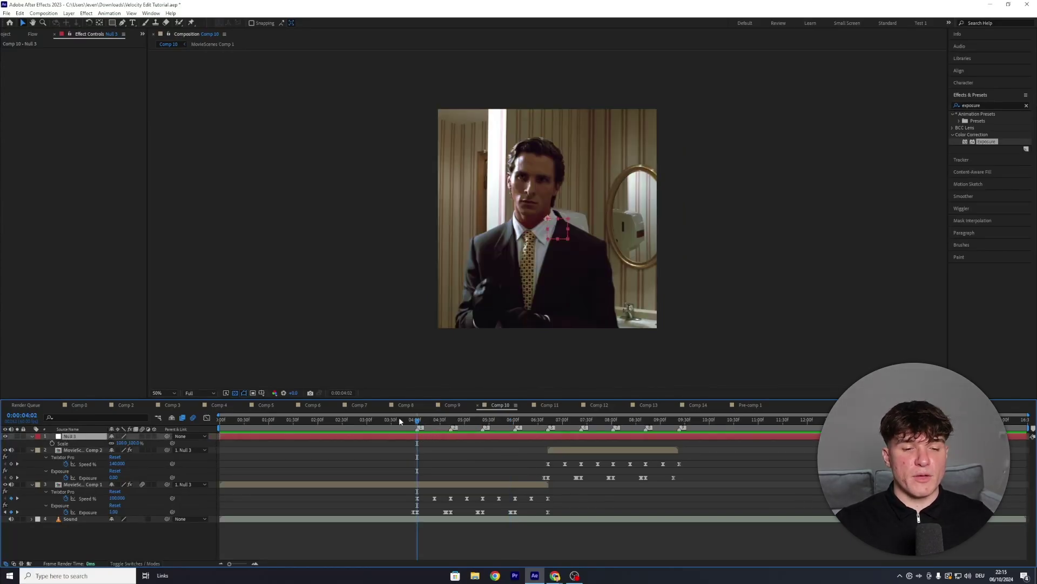
left_click(400, 425)
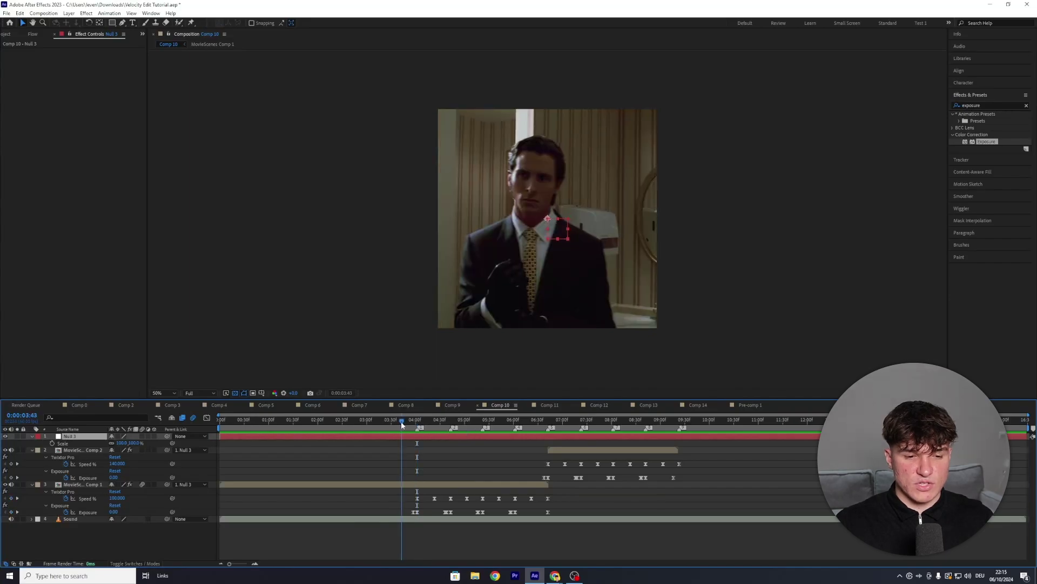
left_click(53, 442)
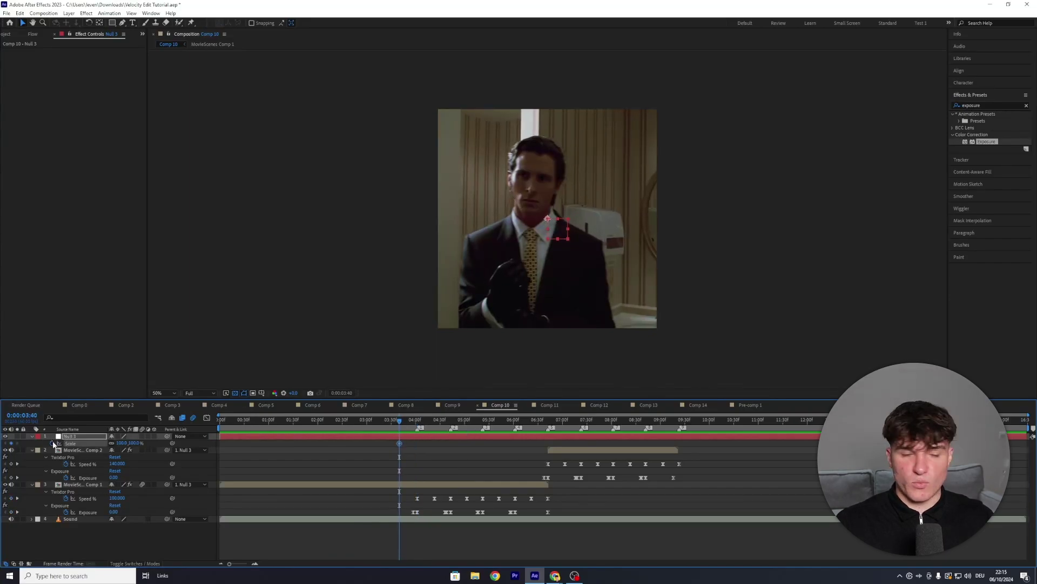
left_click(434, 497)
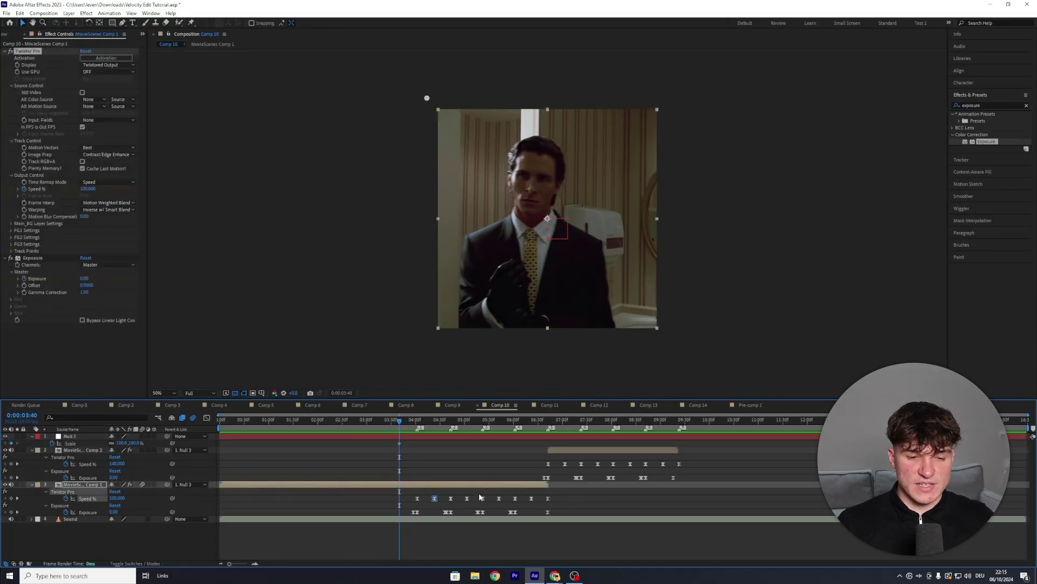
left_click(499, 498)
left_click(532, 498)
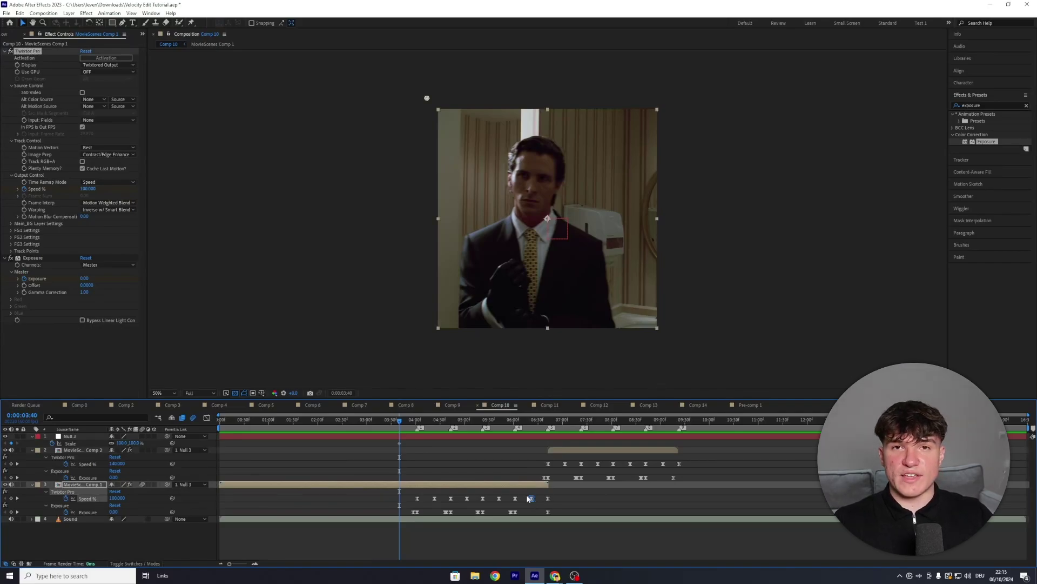
left_click(435, 497)
left_click_drag(422, 420, 430, 421)
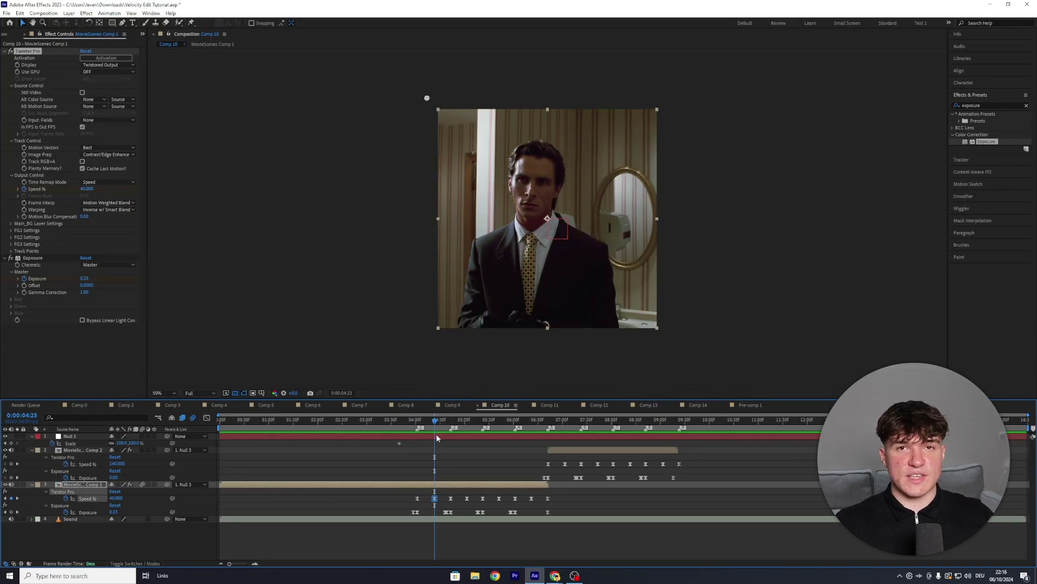
left_click(418, 420)
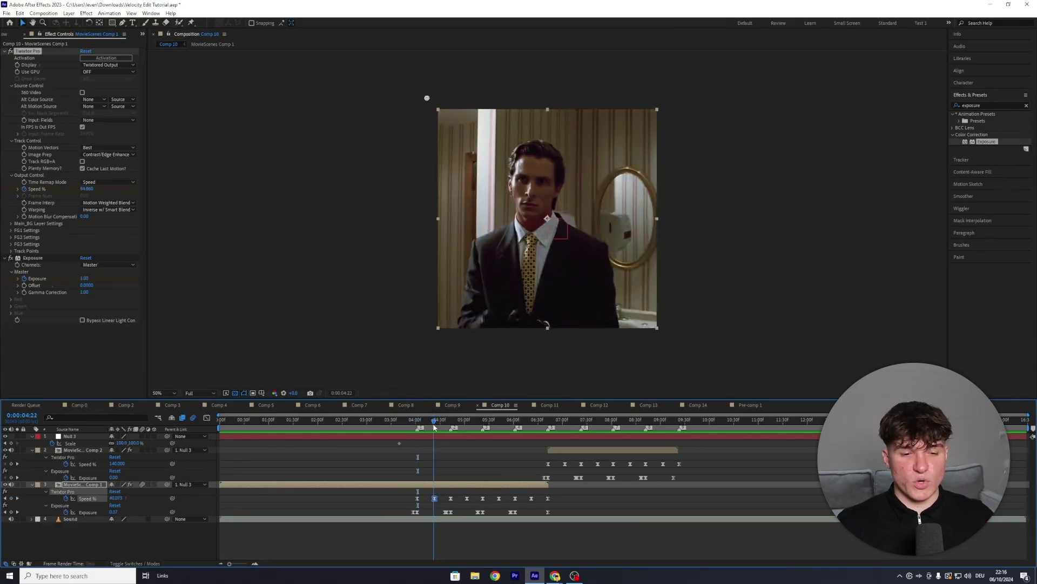
left_click(466, 426)
left_click(498, 427)
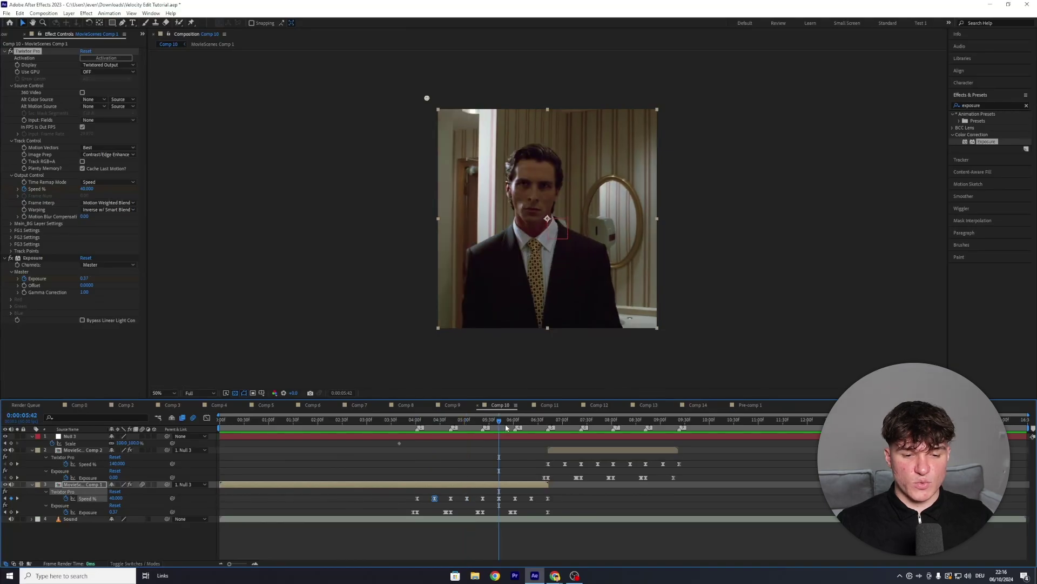
left_click(434, 427)
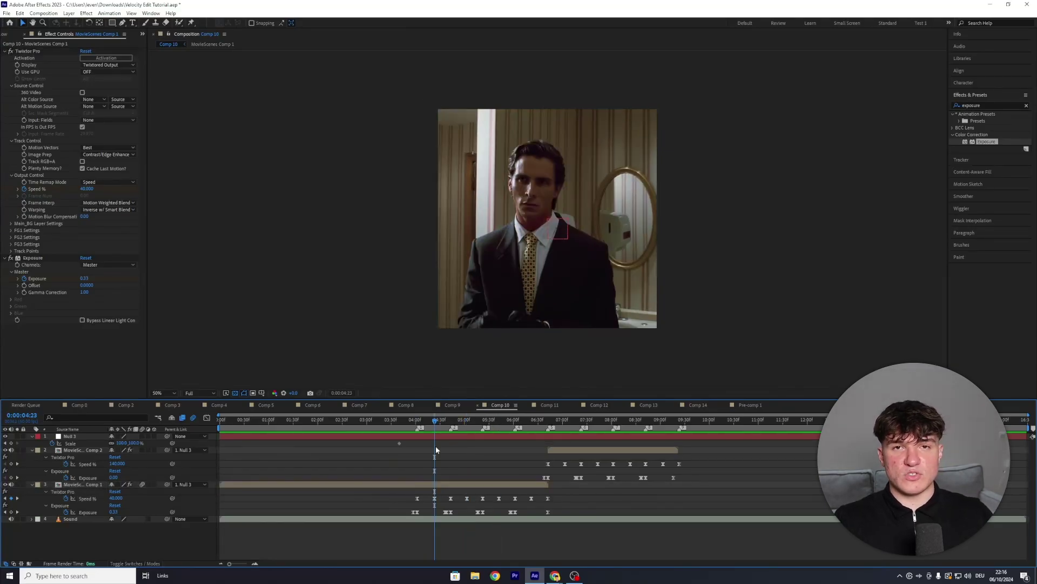
left_click(446, 438)
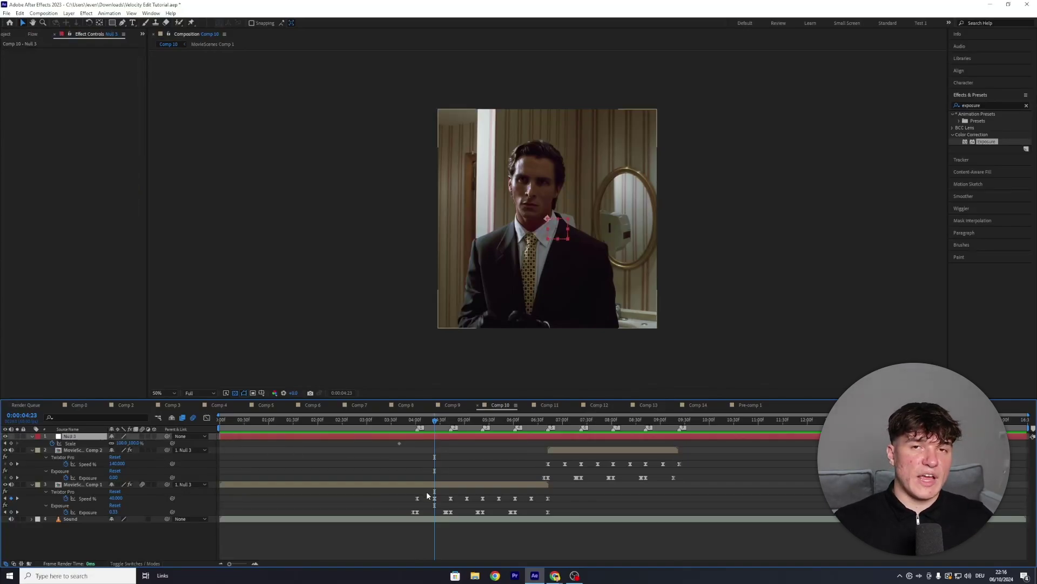
Key Null 3 Scale to 120% at 4:23 and 100% at 5:03, then edit Scale at 5:42
left_click(122, 442)
type("120")
key("Return")
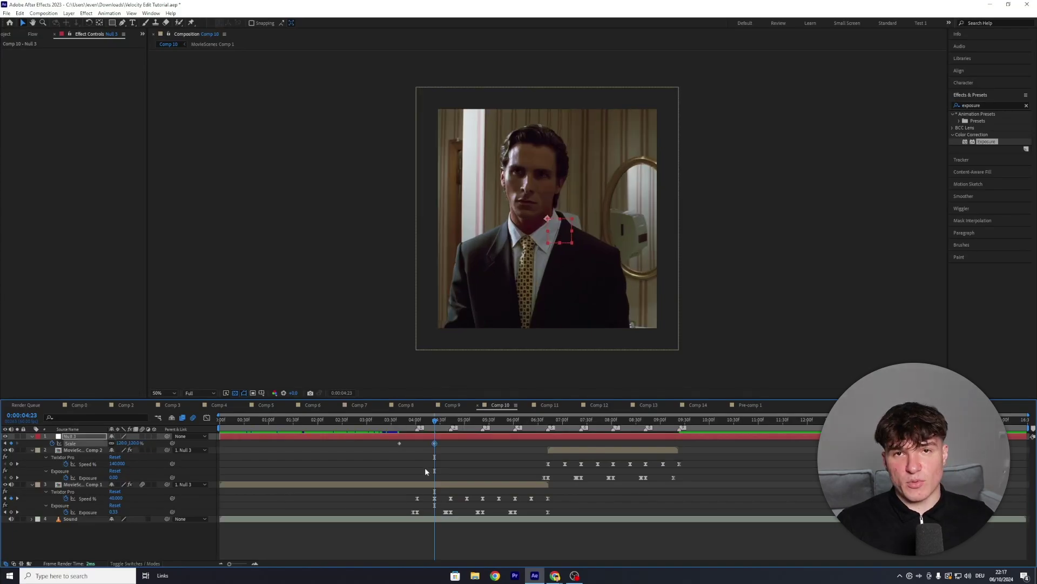
left_click(467, 420)
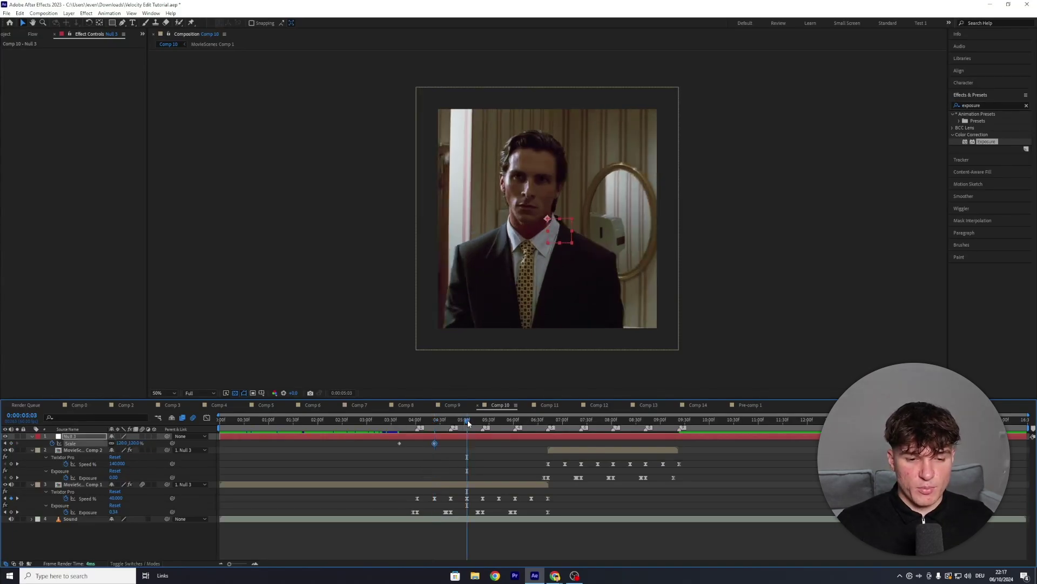
key("ctrl+z")
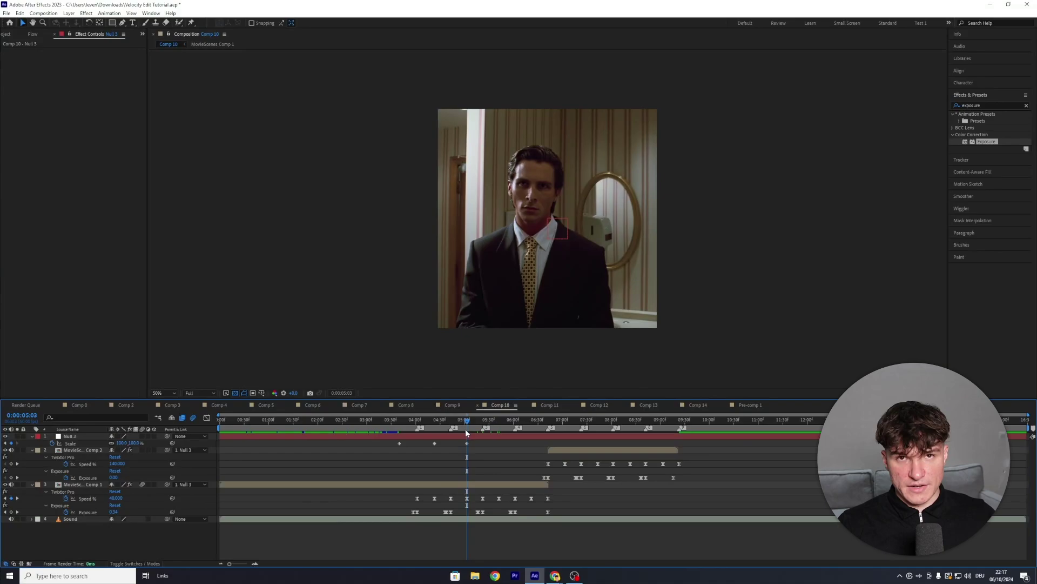
left_click(499, 424)
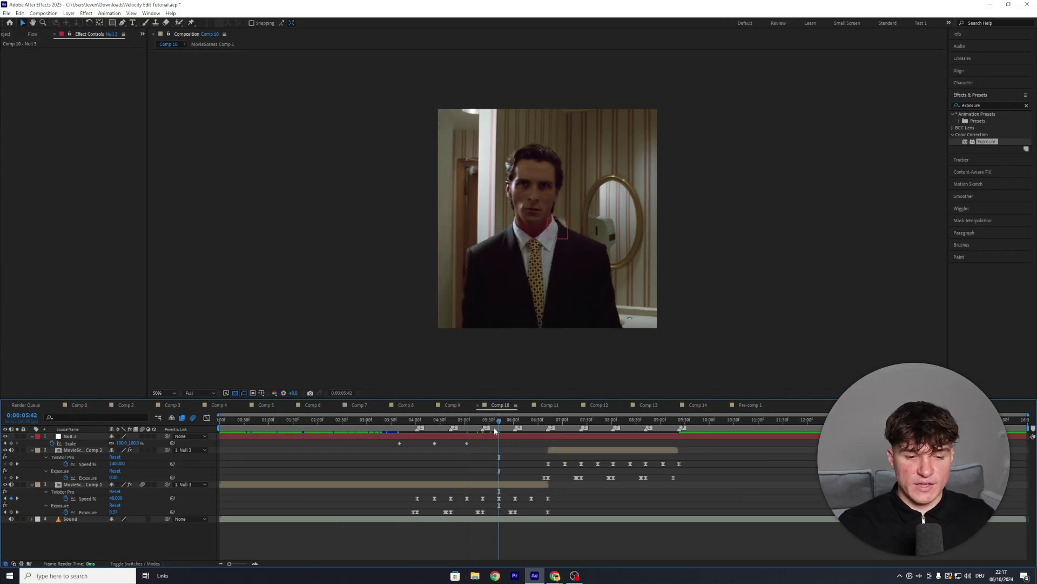
left_click(123, 442)
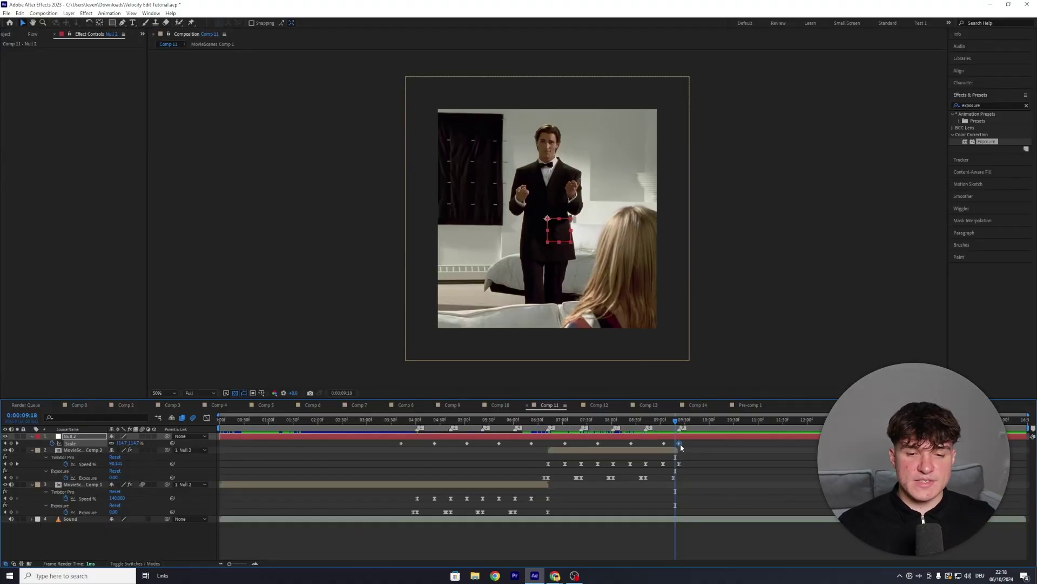
Nudge the last Scale keyframe later, preview the pulses from 3:33, and select all Null 2 Scale keyframes
left_click_drag(680, 443, 697, 443)
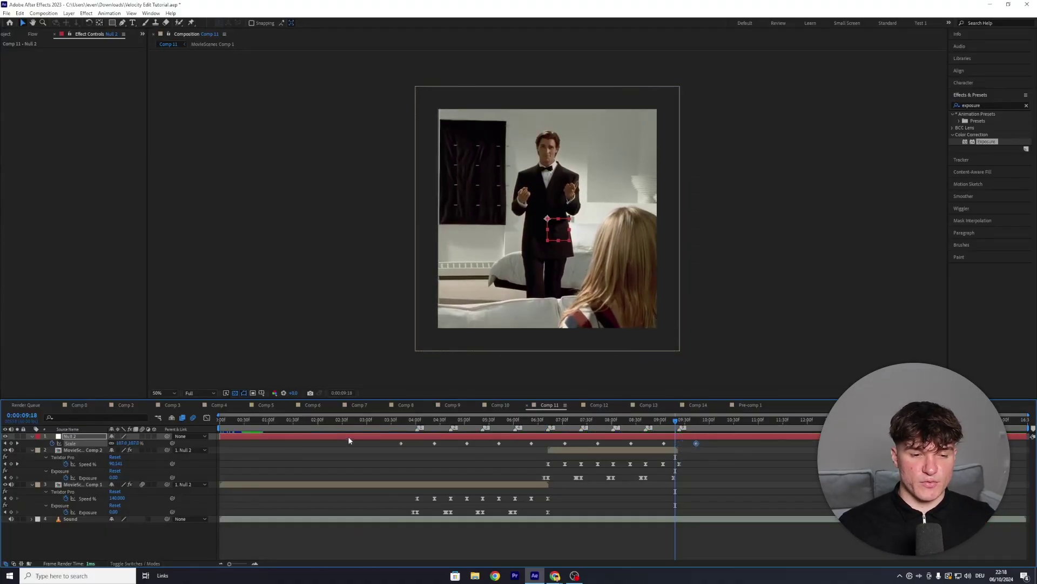
left_click(393, 419)
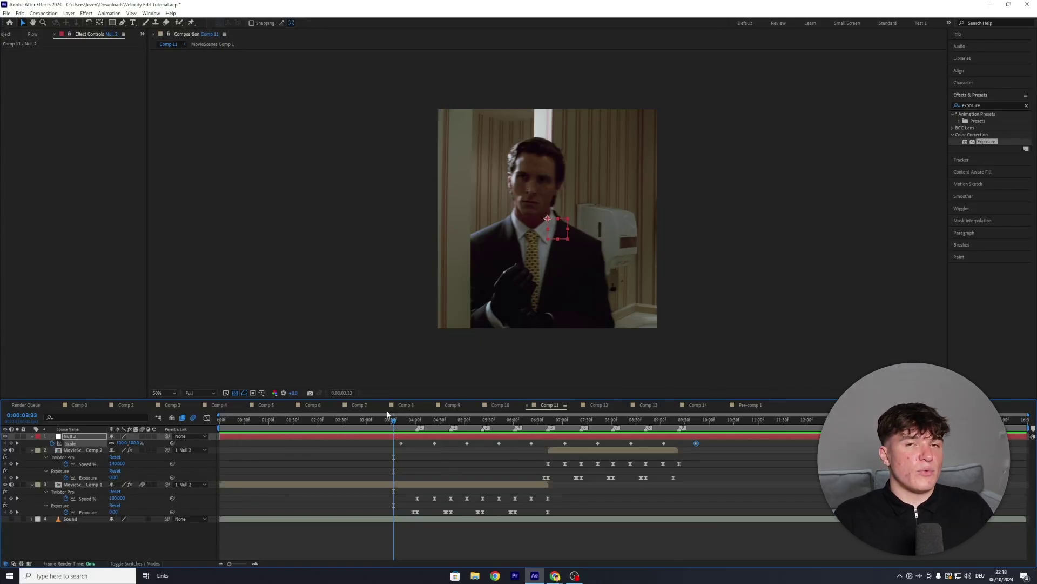
key("space")
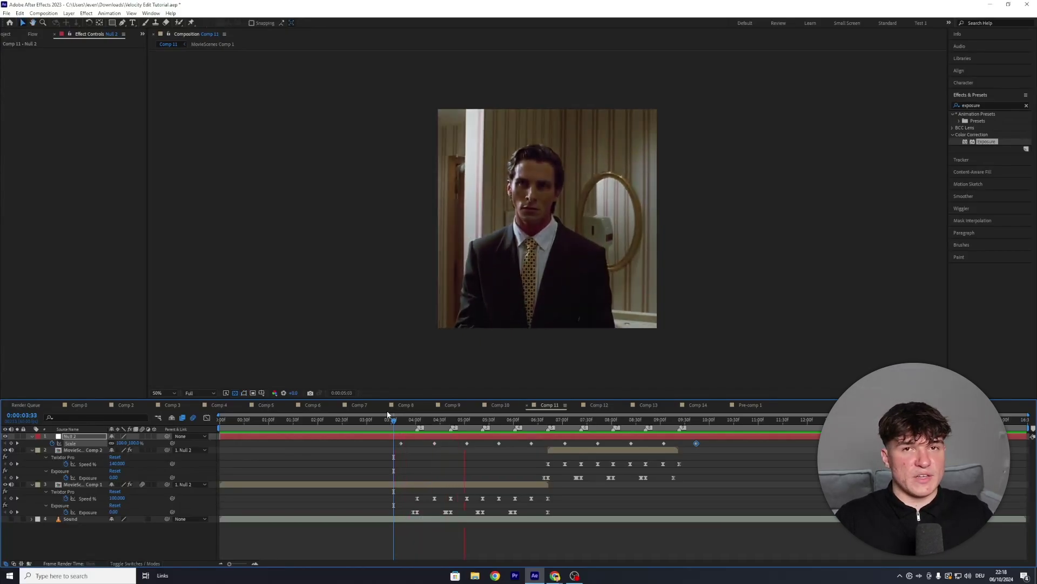
left_click_drag(712, 438, 400, 451)
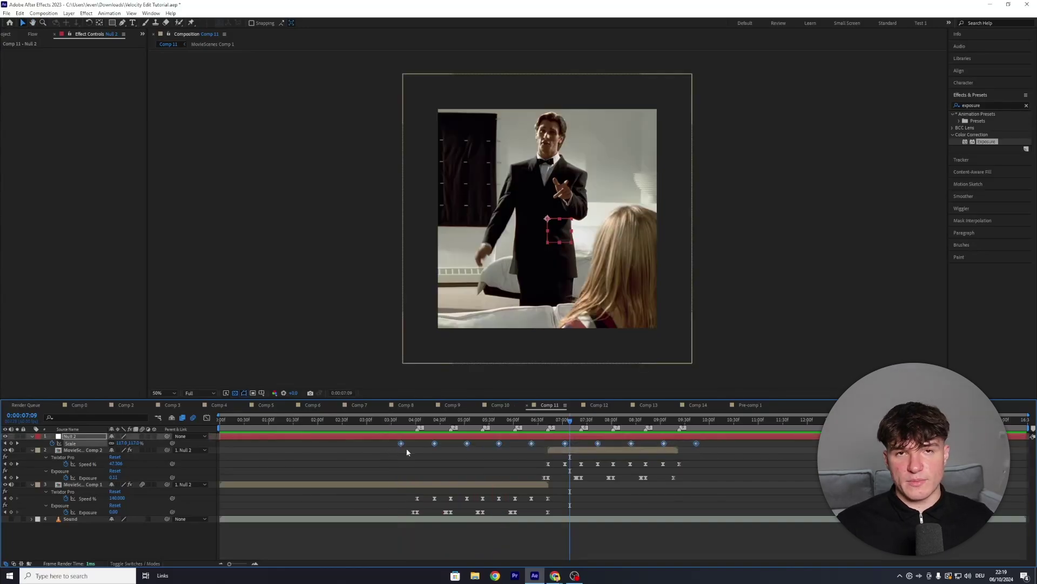
right_click(400, 443)
Apply Easy Ease to all Null 2 Scale keyframes and preview the eased curve
mouse_move(412, 440)
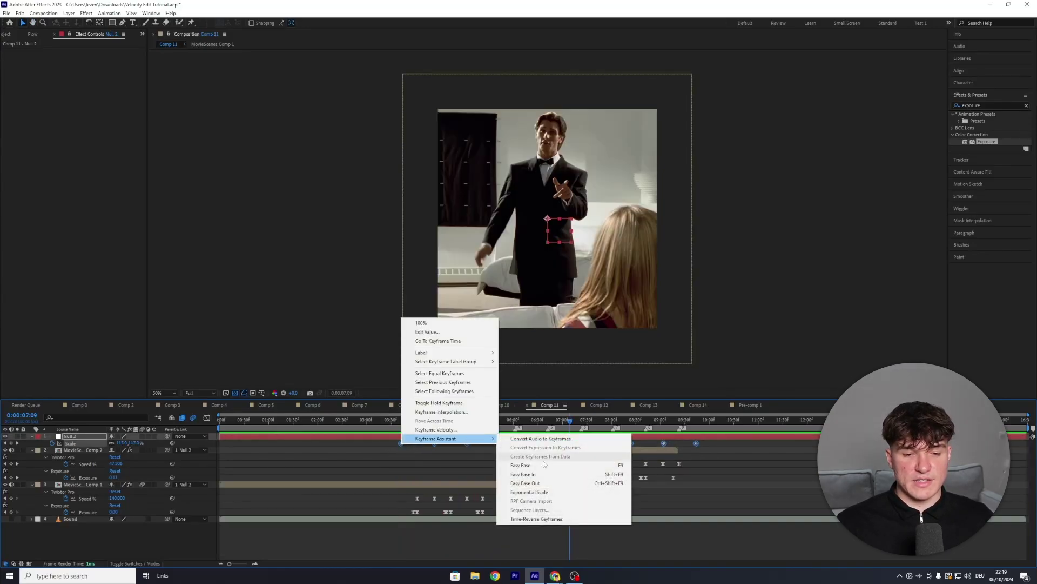
left_click(520, 465)
left_click(206, 419)
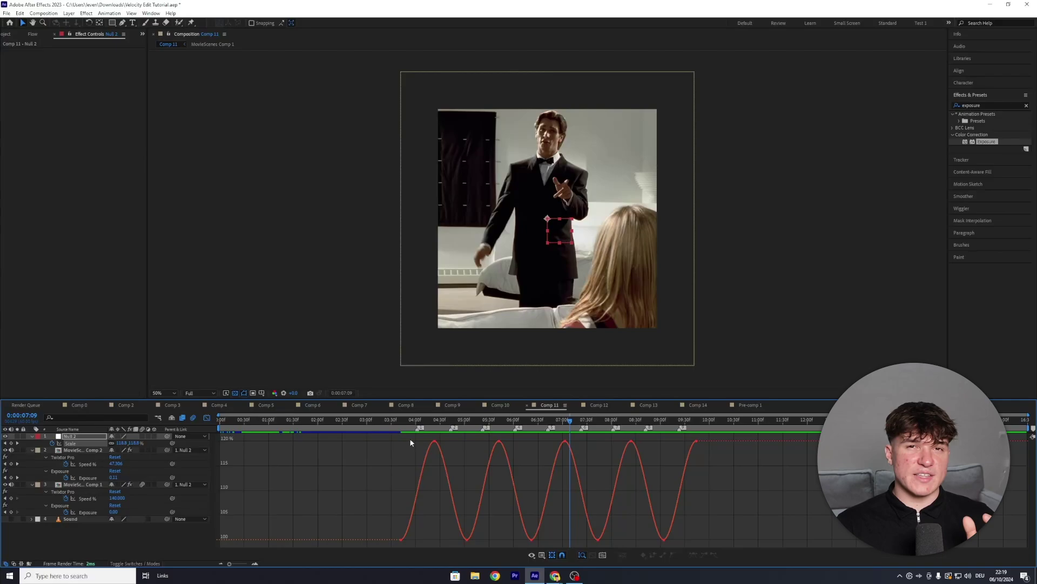
key("space")
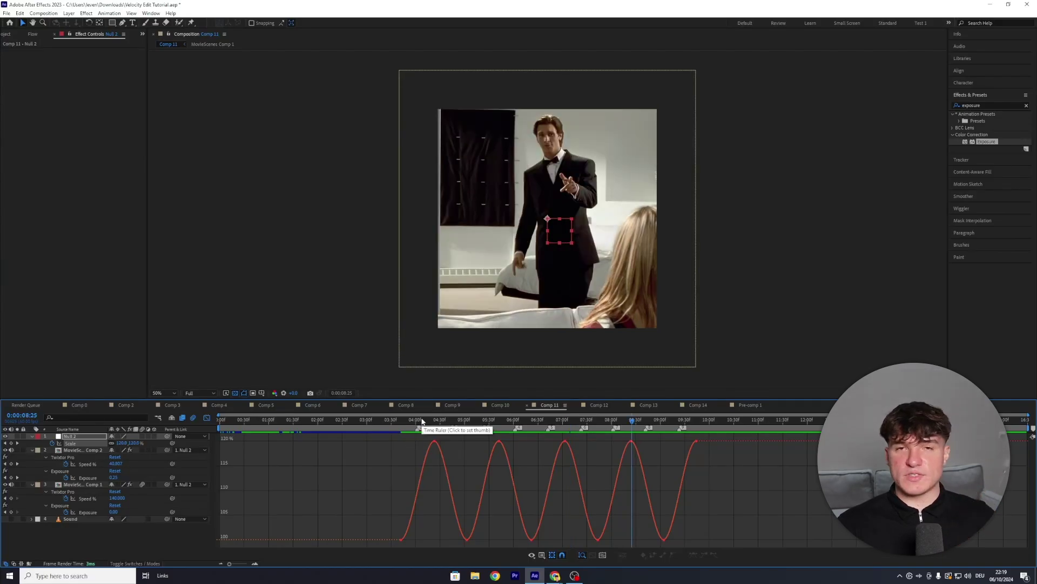
Drag the first pulse's Bezier handles outward at 4:07 for sharper ramps
left_click(421, 419)
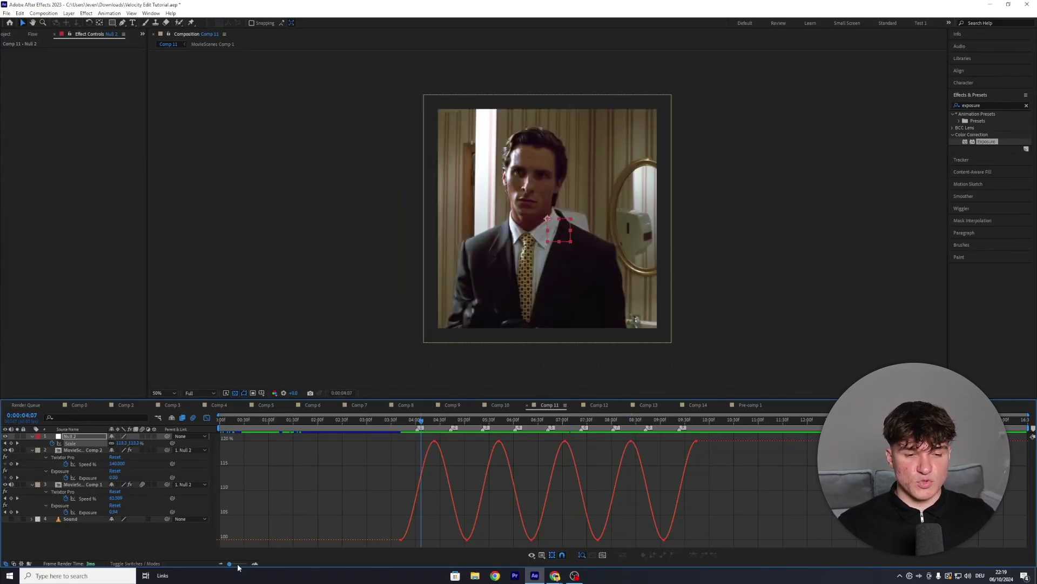
left_click_drag(230, 563, 242, 564)
left_click(581, 521)
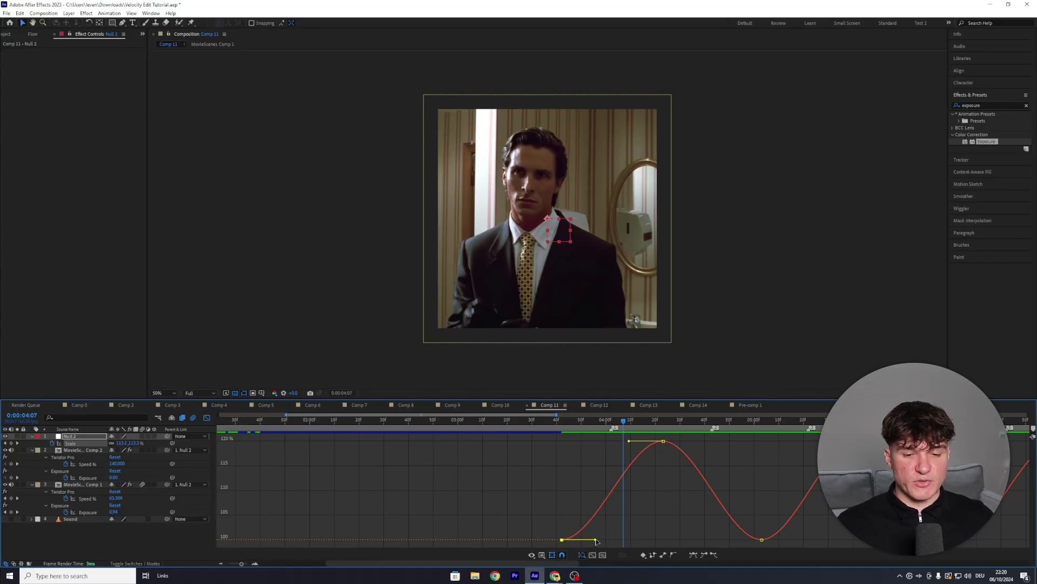
left_click_drag(596, 541, 627, 539)
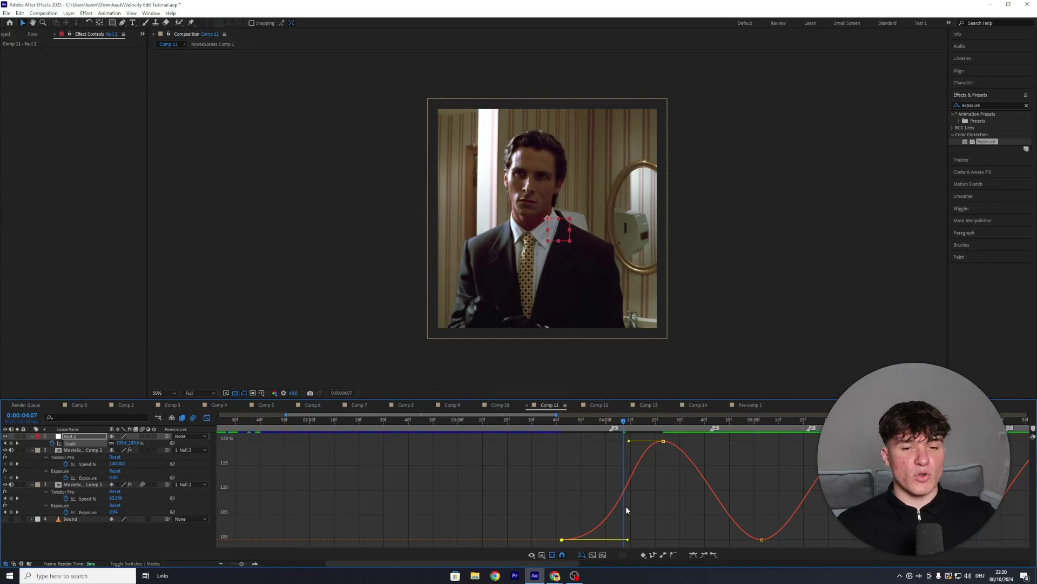
left_click_drag(629, 442, 600, 441)
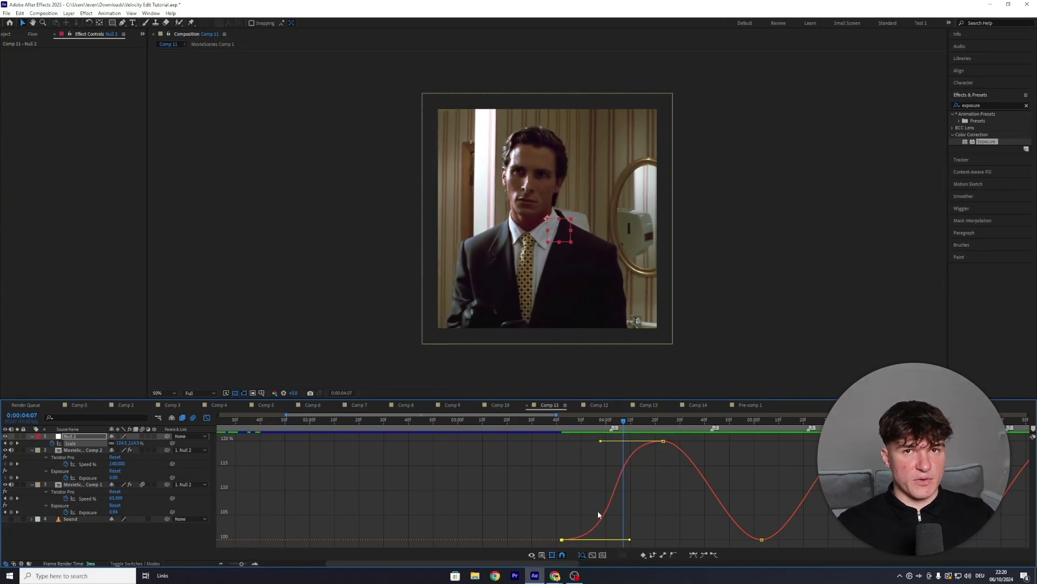
left_click(663, 442)
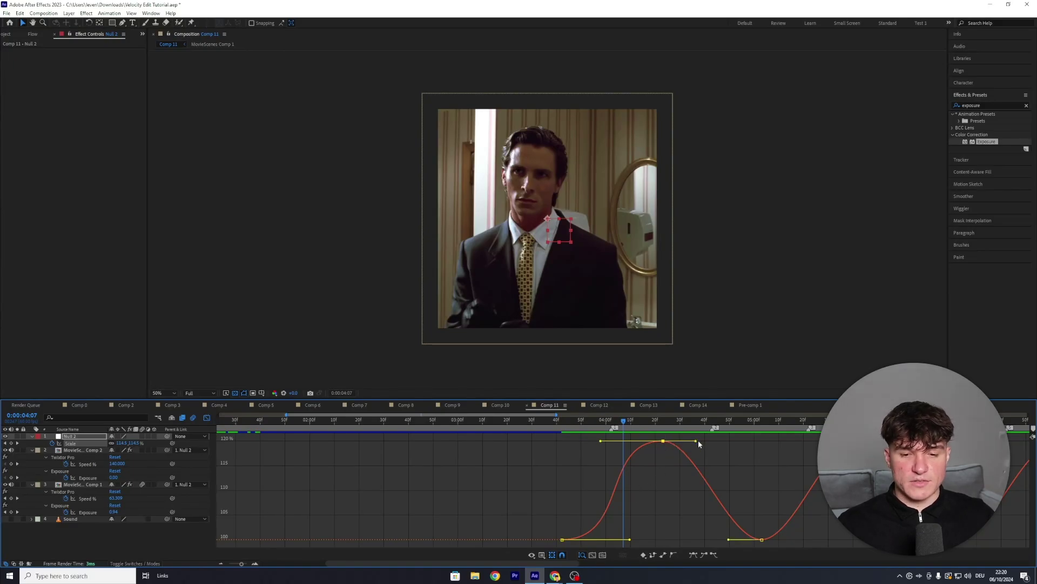
left_click_drag(698, 442, 722, 441)
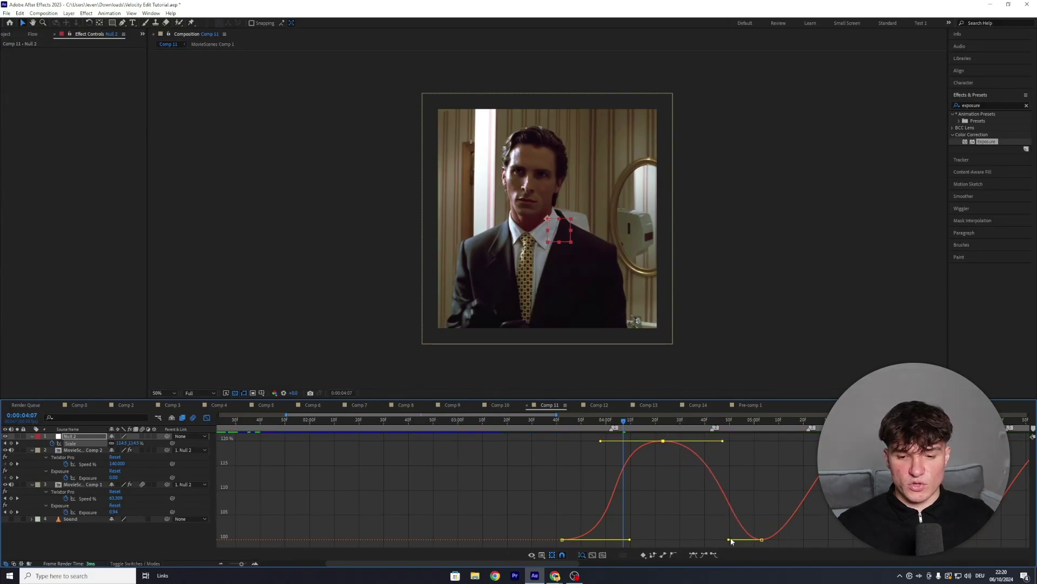
left_click_drag(729, 540, 697, 540)
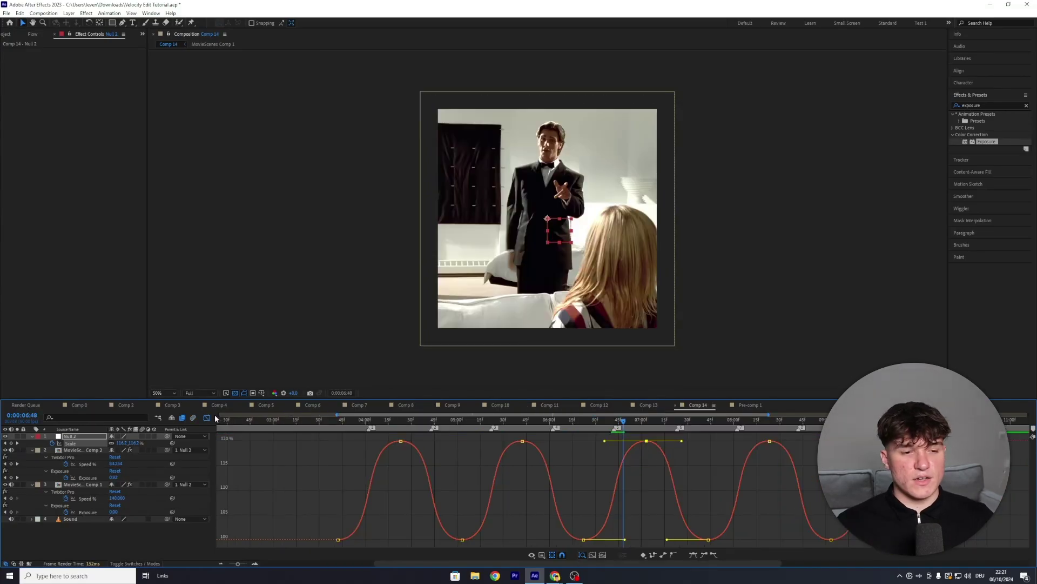
Leave the Graph Editor, split Null 2 at 0:00:04:02, and delete the earlier piece
left_click(208, 418)
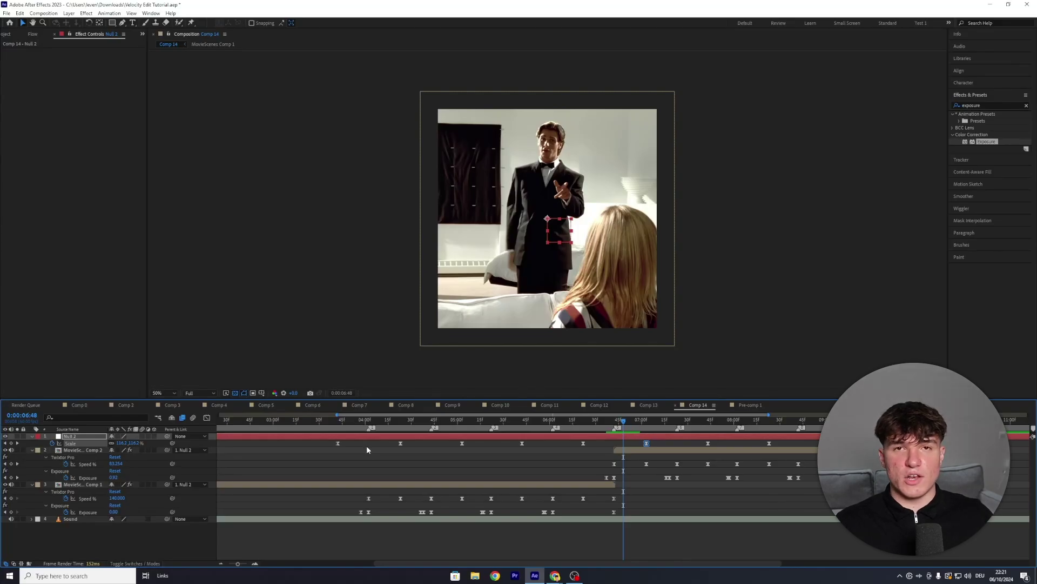
left_click(368, 420)
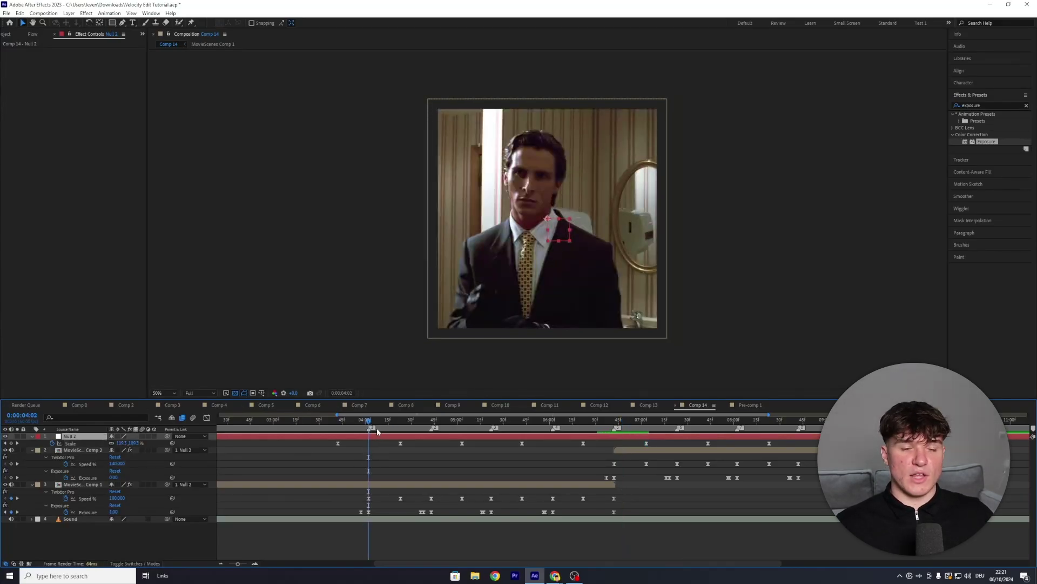
key("ctrl+shift+d")
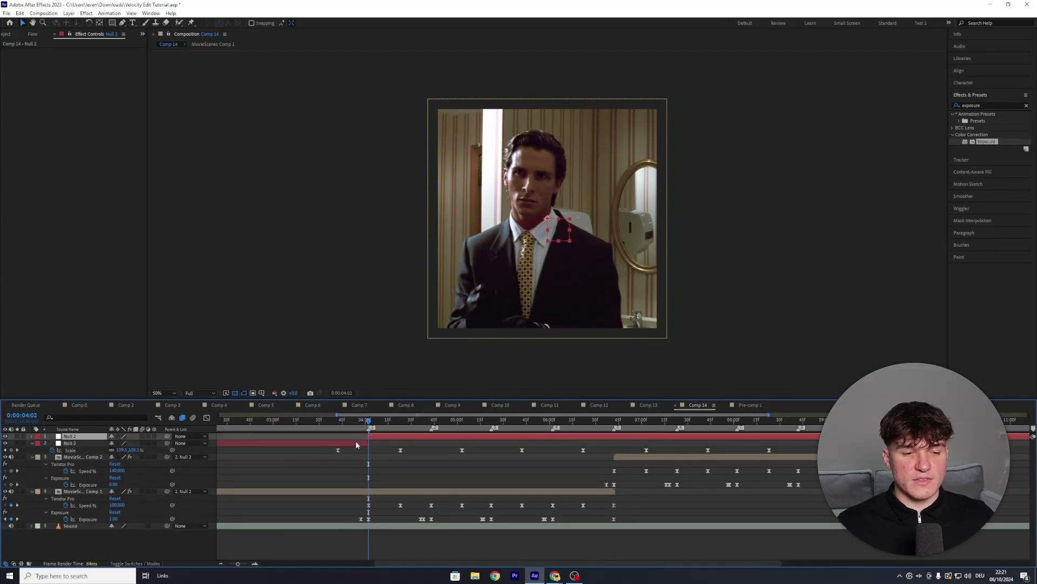
key("Delete")
key("ctrl+t")
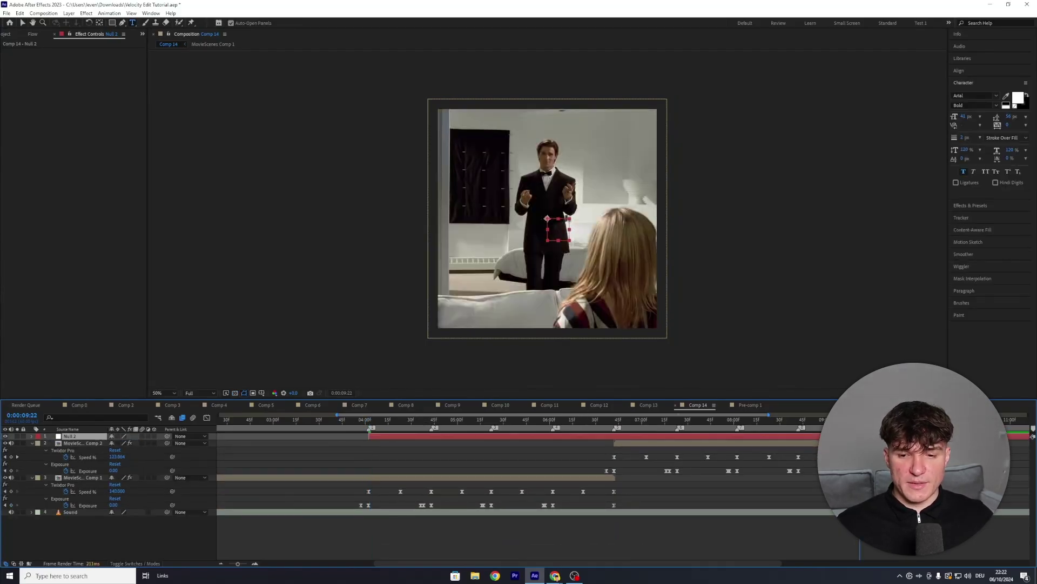
key("ctrl+z")
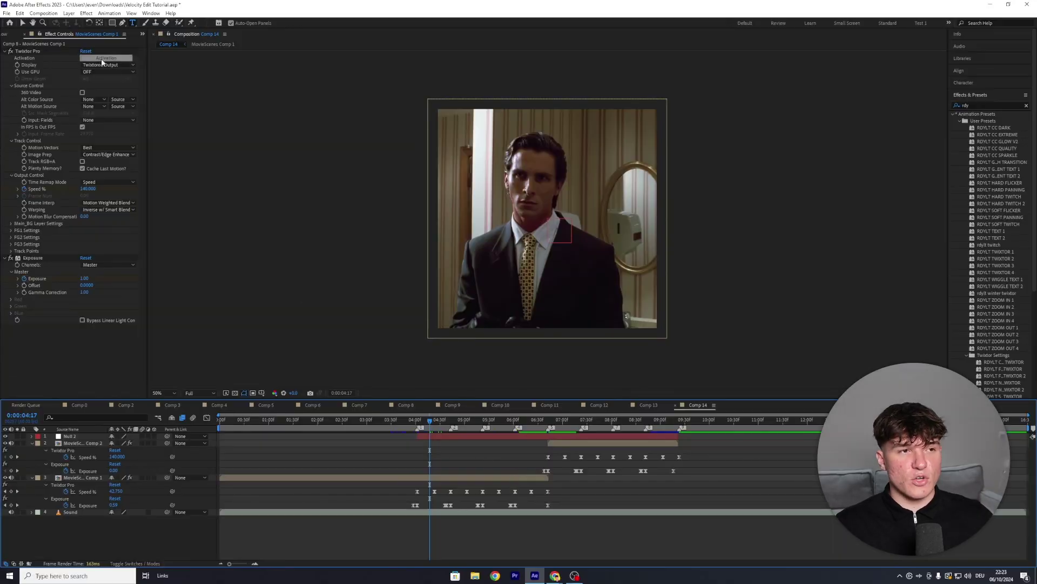
Add a new Adjustment Layer to Comp 14
left_click(68, 13)
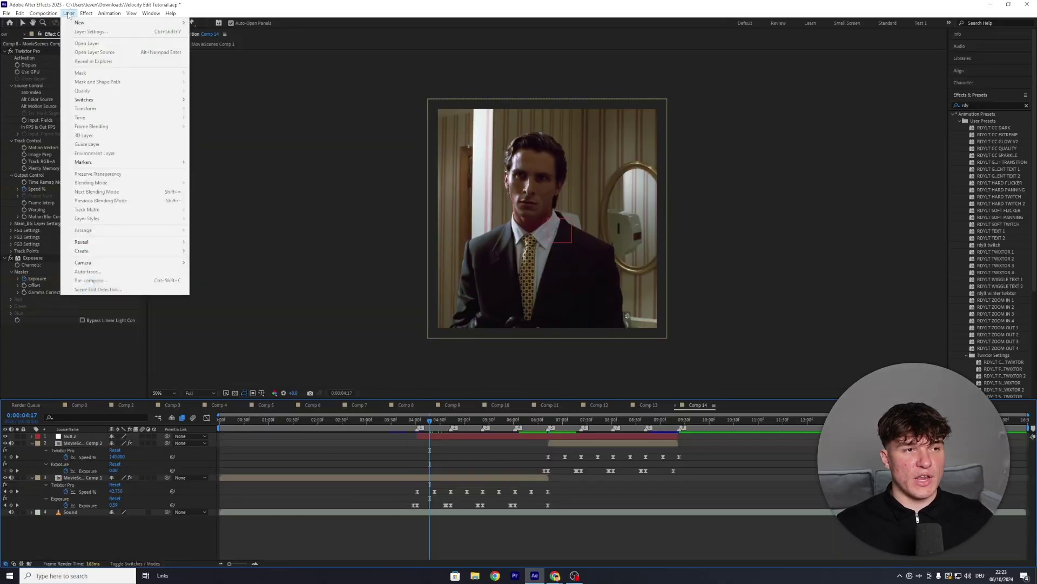
mouse_move(172, 22)
left_click(222, 76)
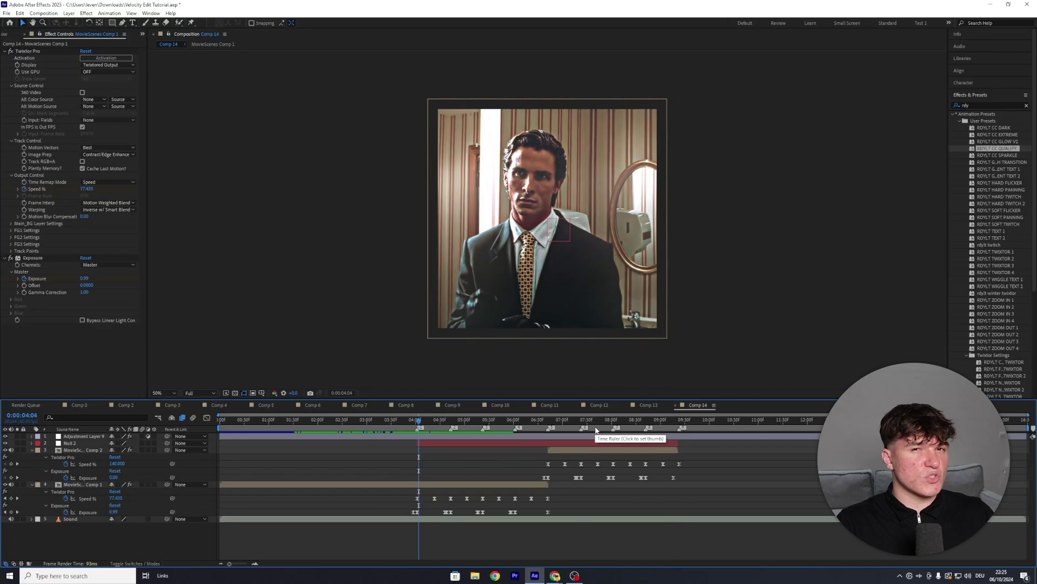
Preview to 0:00:09:22, return to 0:00:04:02, and select MovieScenes Comp 1
left_click(677, 422)
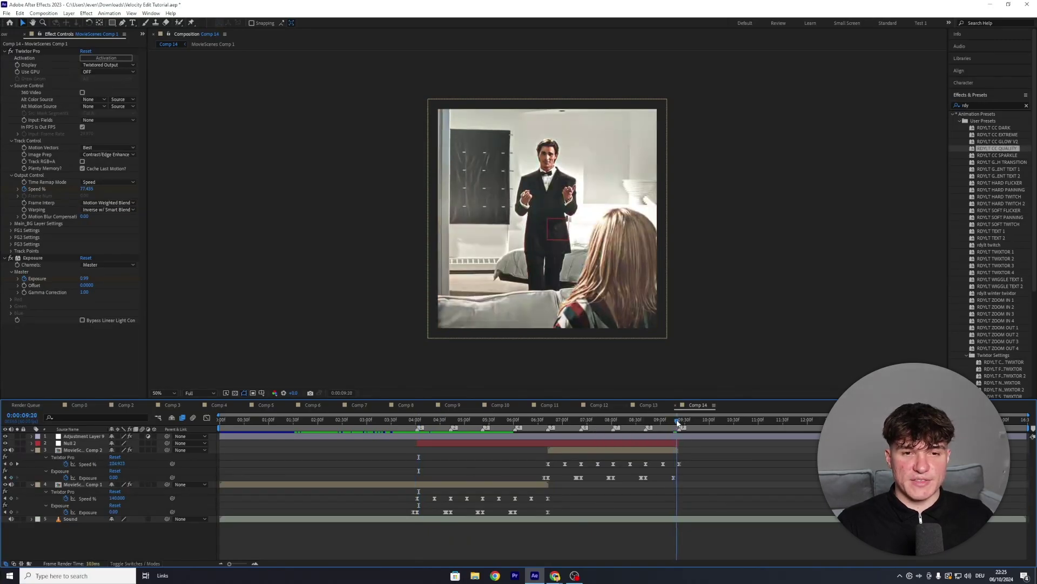
left_click_drag(677, 422, 679, 422)
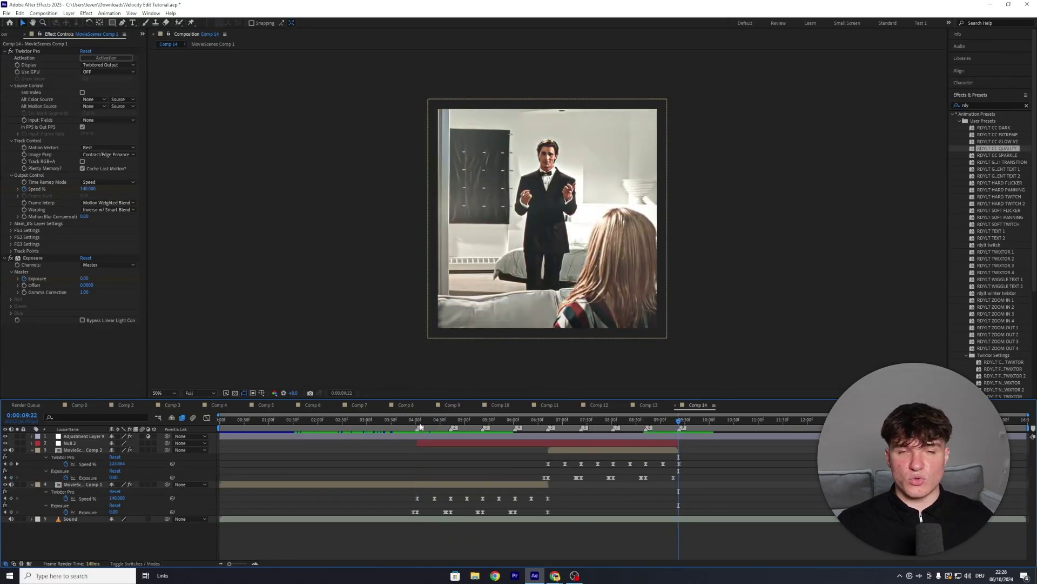
left_click(418, 425)
left_click(421, 486)
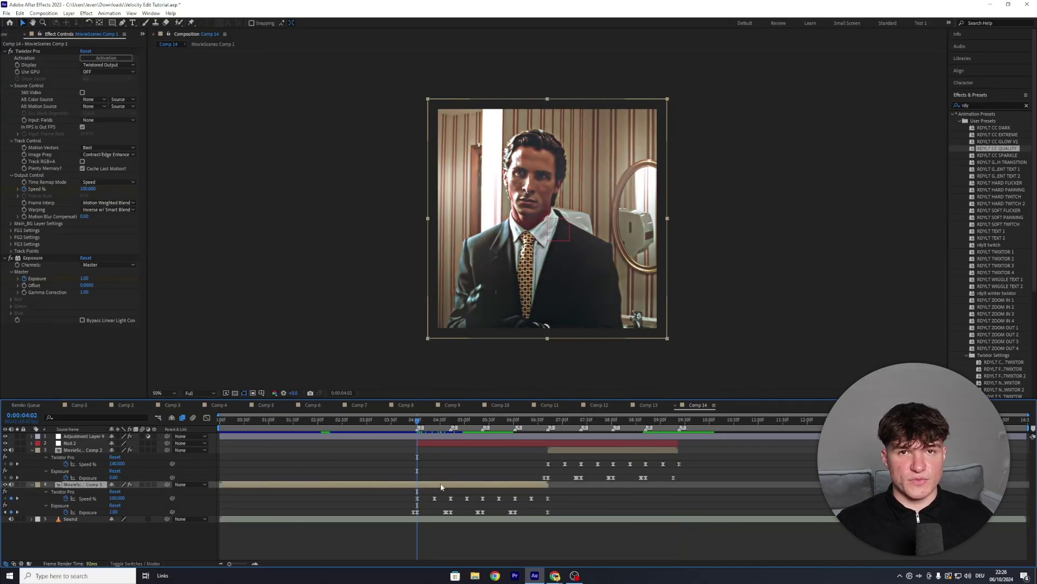
Split MovieScenes Comp 1 at 0:00:04:02 and pre-compose the selected layers into Pre-comp 4
key("ctrl+shift+d")
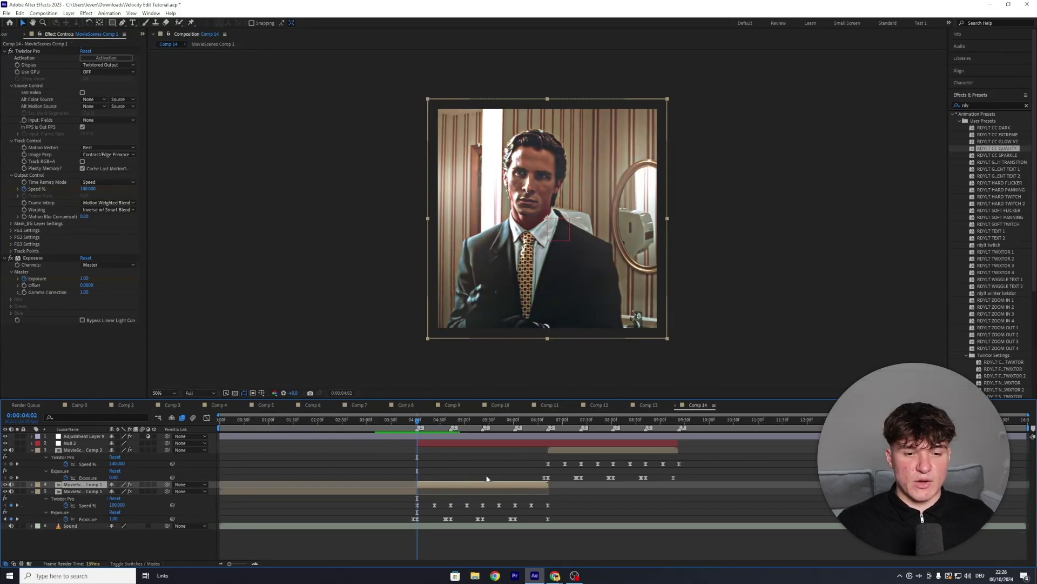
left_click(566, 442, "shift")
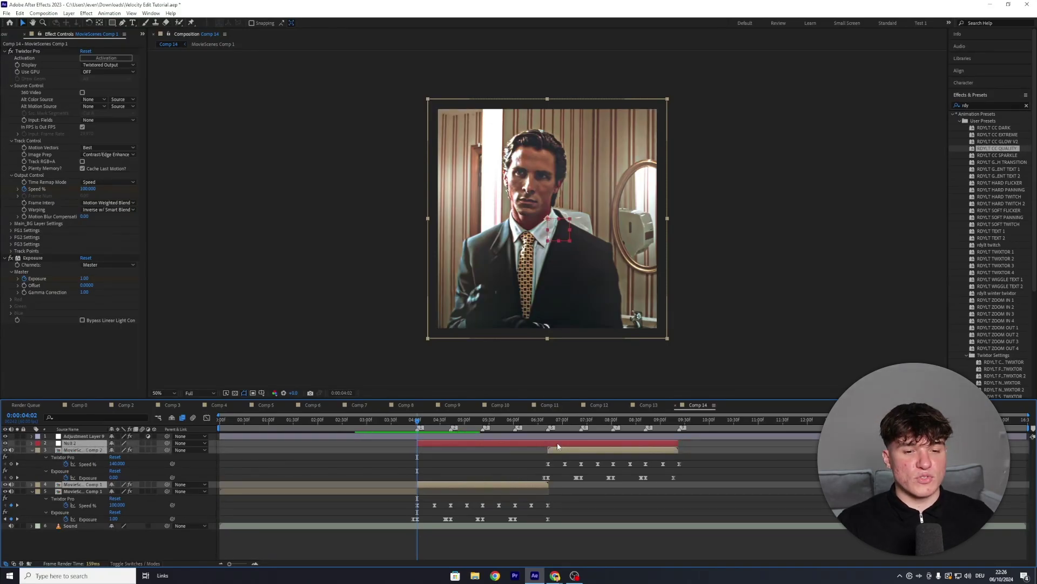
right_click(557, 443)
left_click(591, 395)
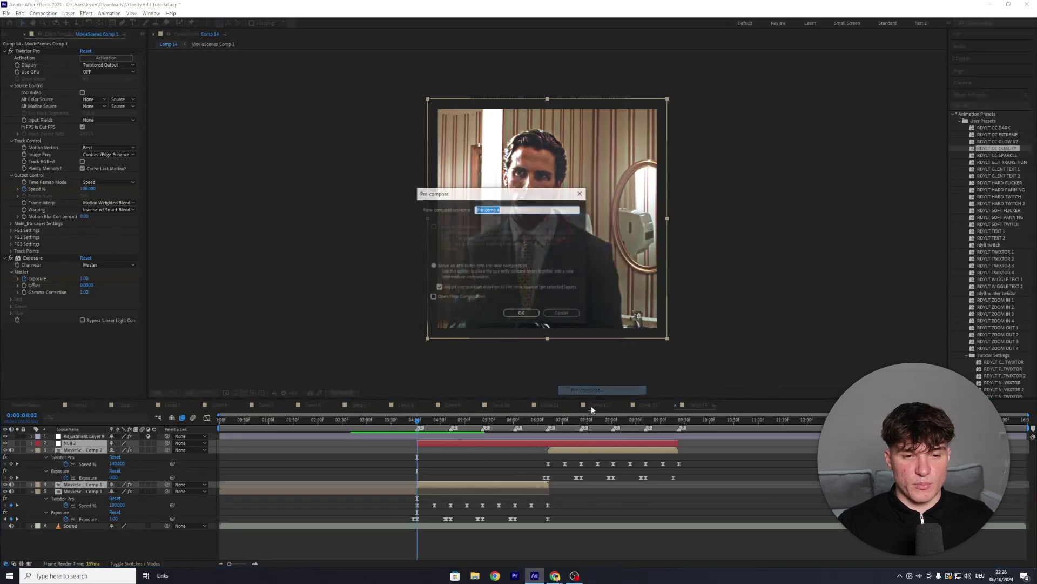
key("Return")
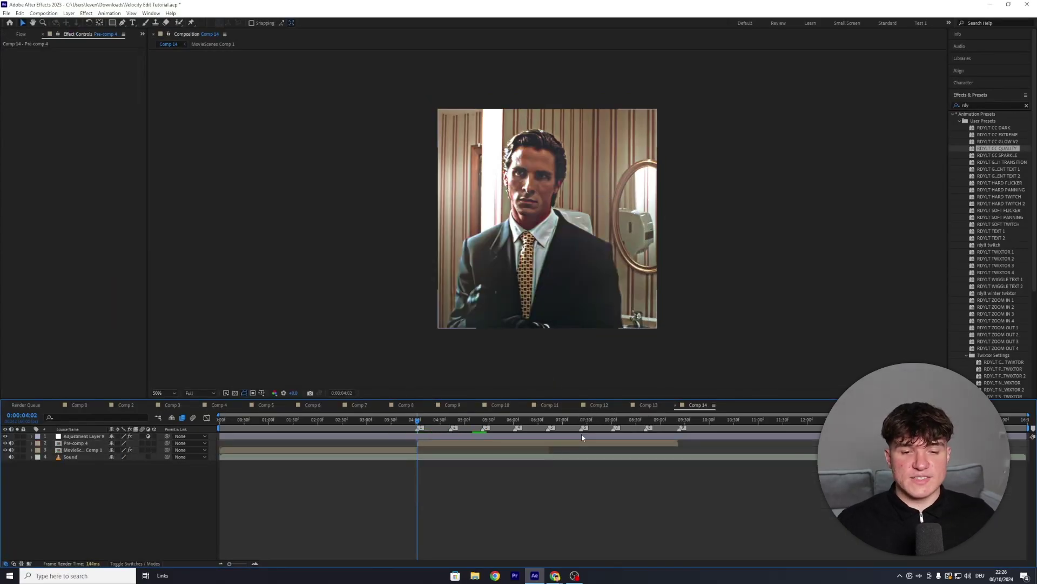
Duplicate Pre-comp 4 and place the copy where the original ends
left_click(552, 442)
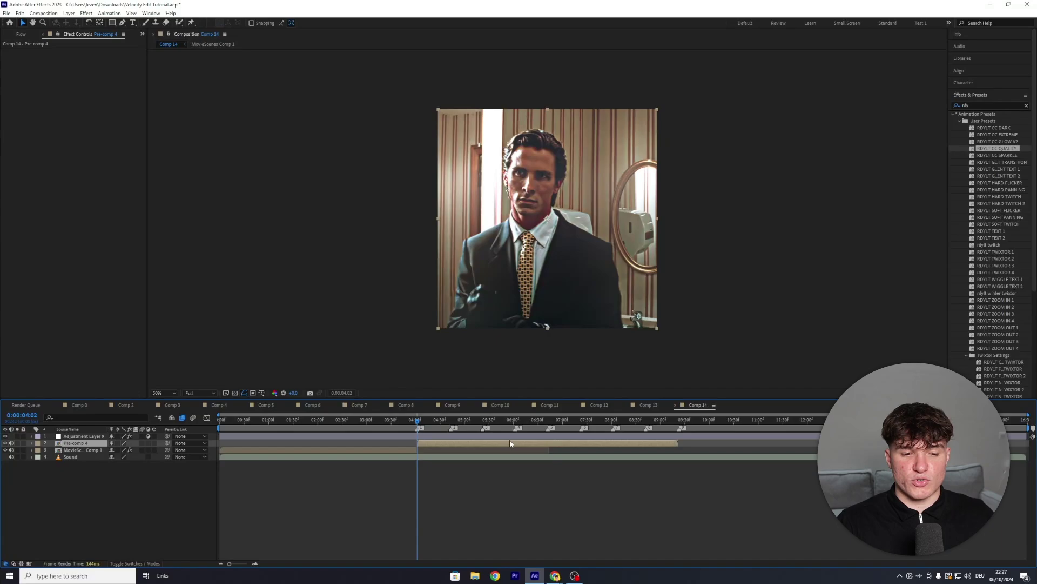
key("ctrl+d")
left_click_drag(433, 446, 696, 449)
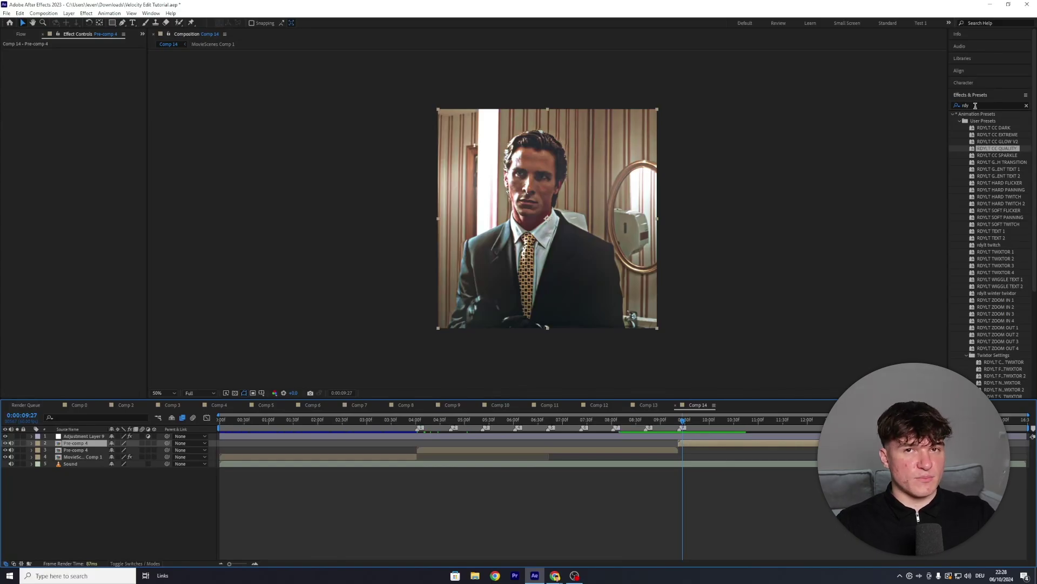
Drag Sapphire S_ReverseClip onto the Pre-comp 4 layer and return the playhead to the start
double_click(976, 106)
type("s_reverse")
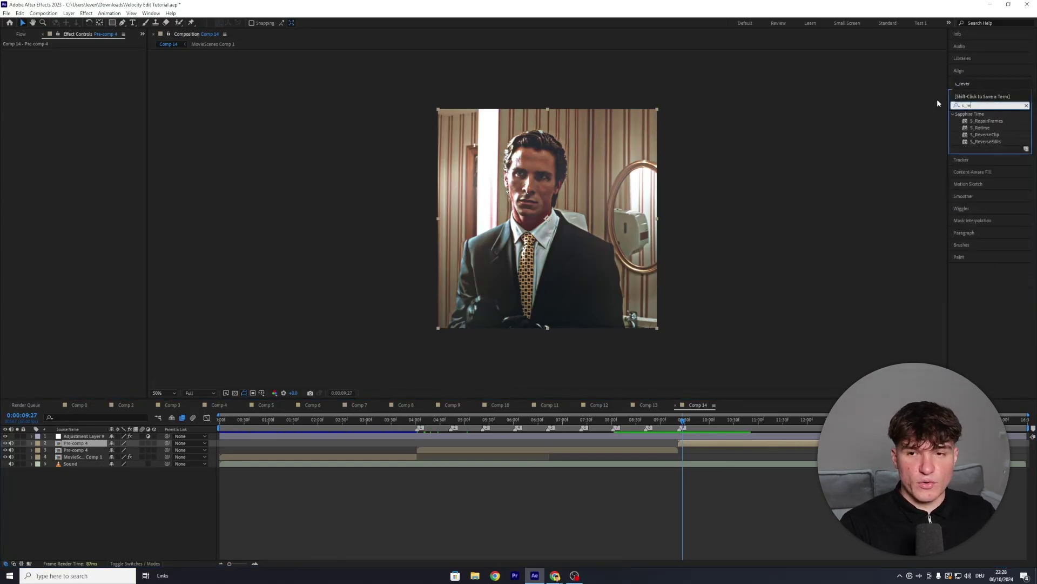
left_click(989, 121)
left_click_drag(992, 123, 717, 451)
key("Home")
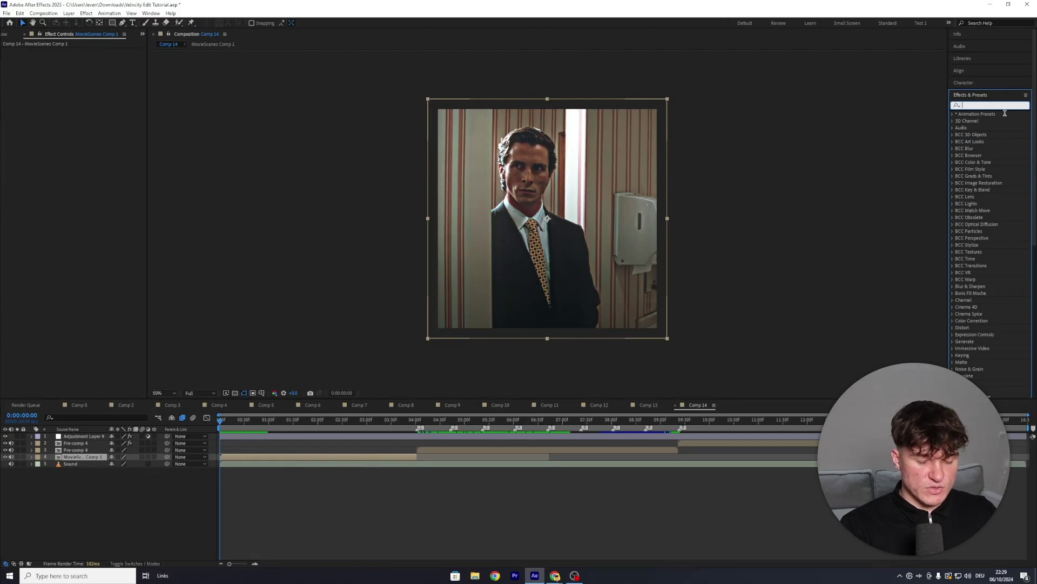
Apply the Black & White and S_JpegDamage effects to the MovieScenes Comp 1 layer
type("black")
left_click_drag(985, 162, 345, 459)
left_click(989, 106)
type("s_")
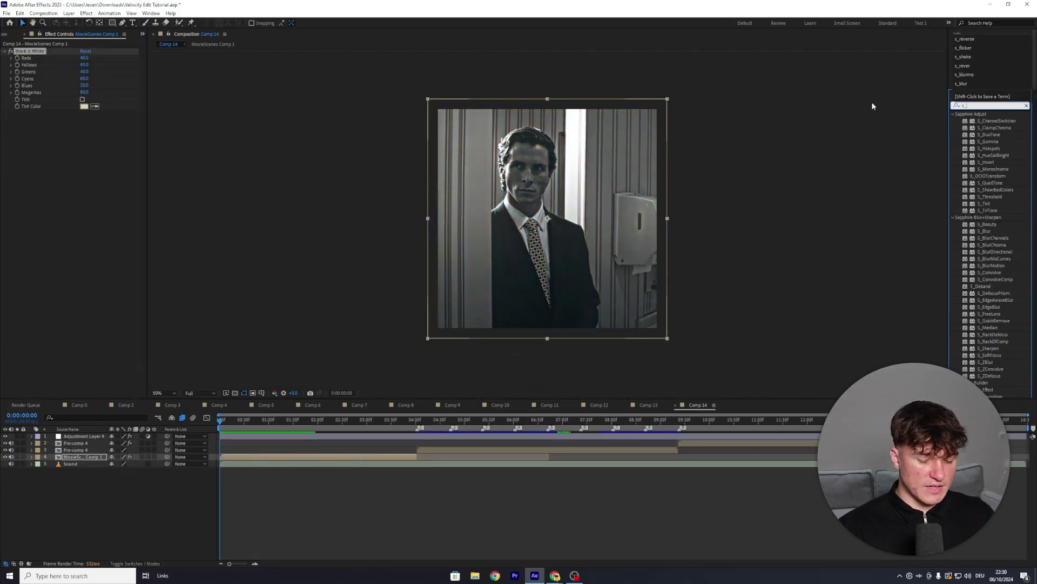
type("jpeg")
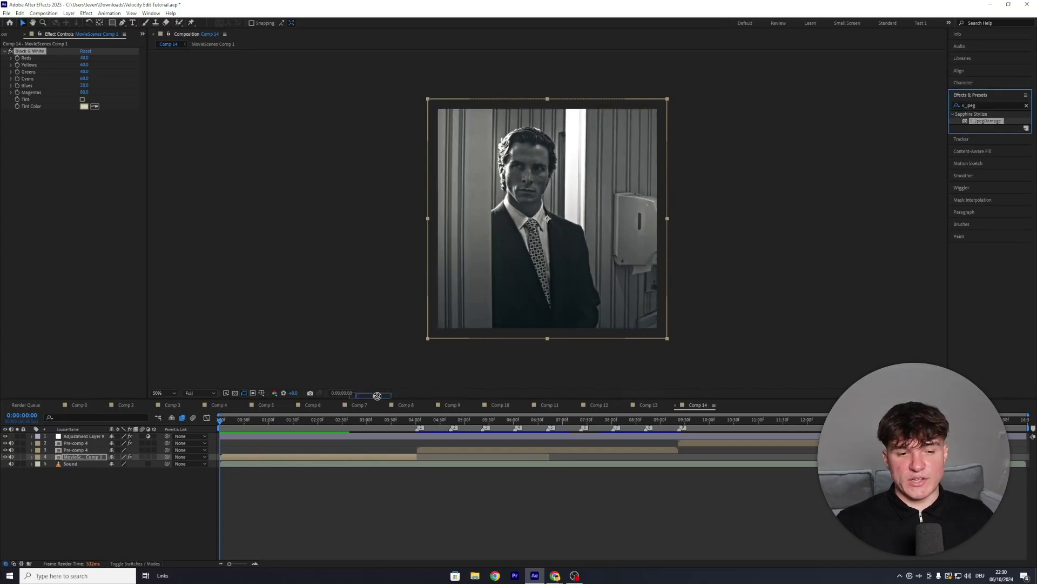
left_click_drag(377, 395, 342, 455)
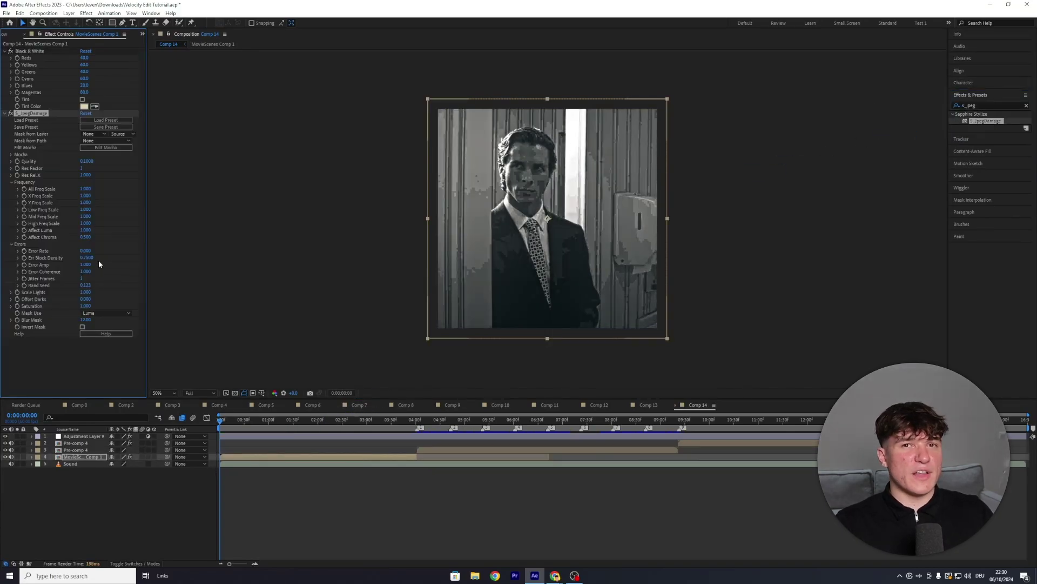
Lower the S_JpegDamage Quality to 0.15 in Effect Controls
left_click_drag(90, 162, 58, 158)
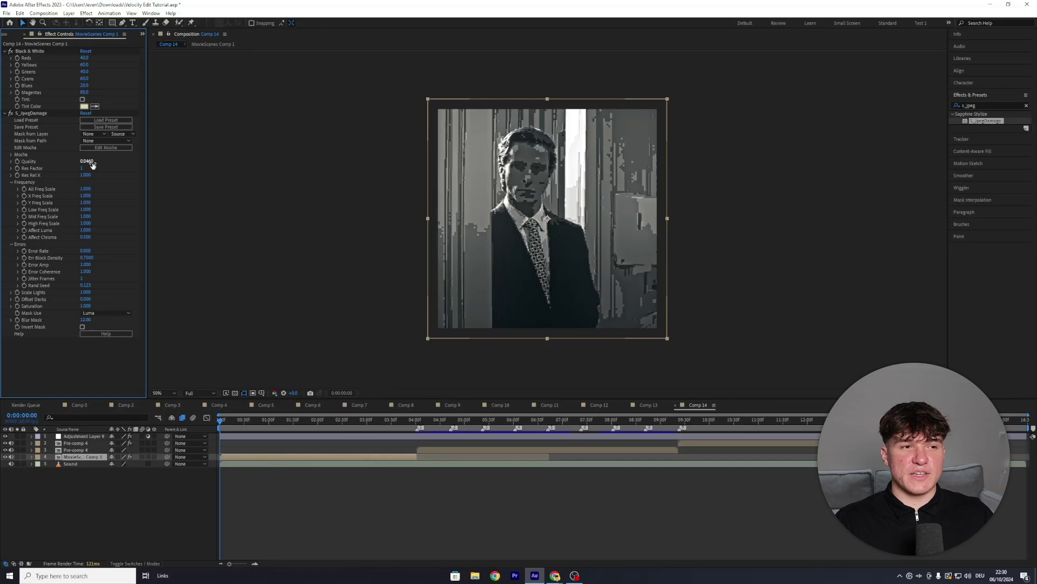
left_click(91, 162)
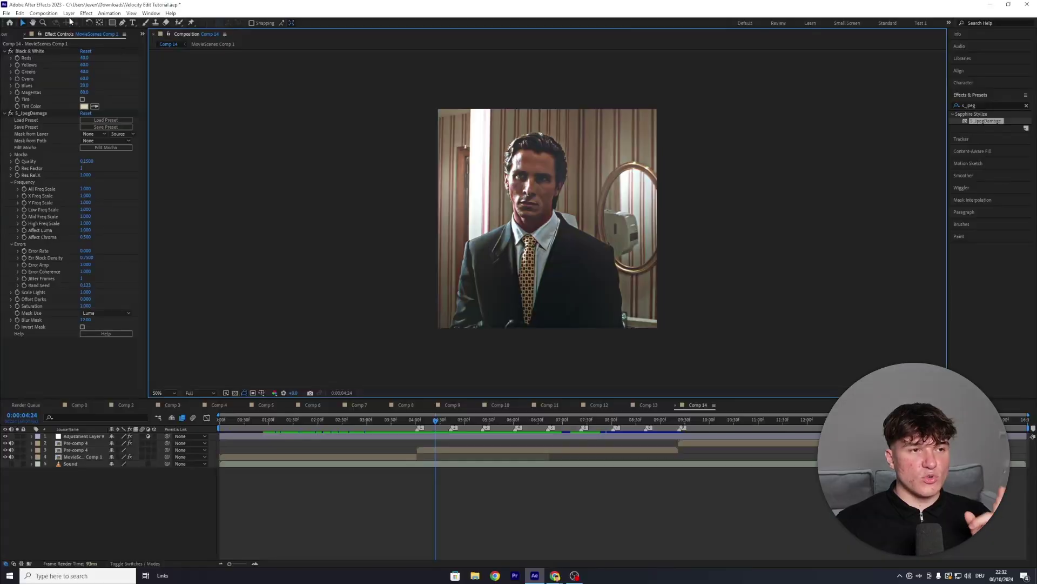
left_click(69, 15)
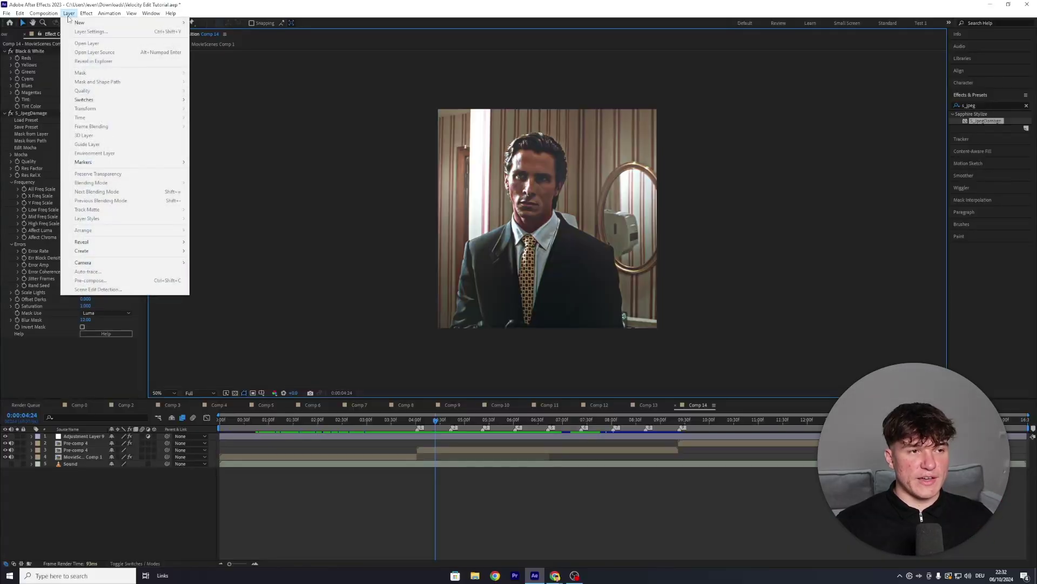
Add a new white solid layer to Comp 14
mouse_move(79, 22)
left_click(205, 31)
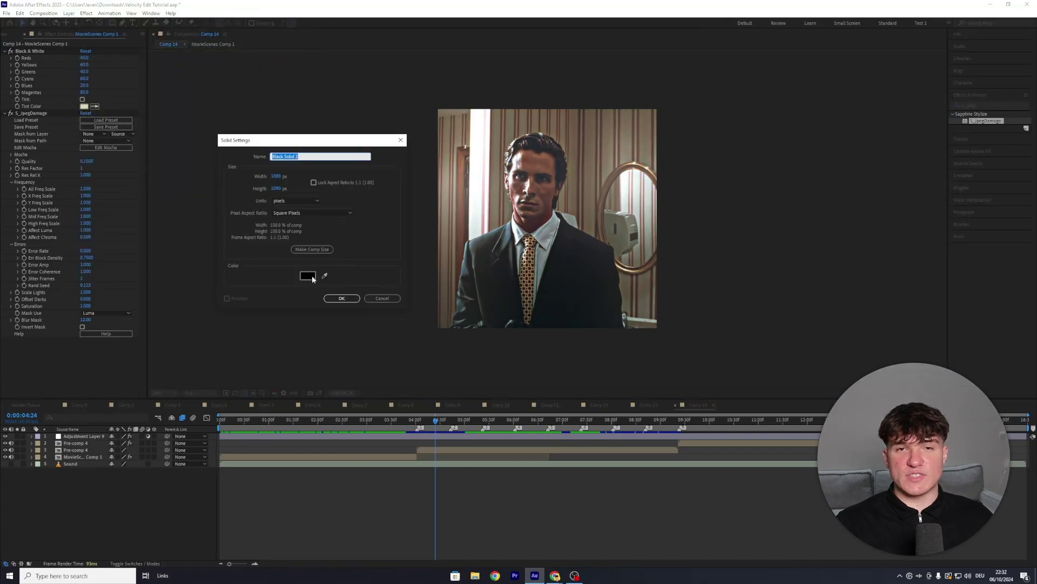
left_click(313, 277)
left_click(697, 112)
left_click(874, 109)
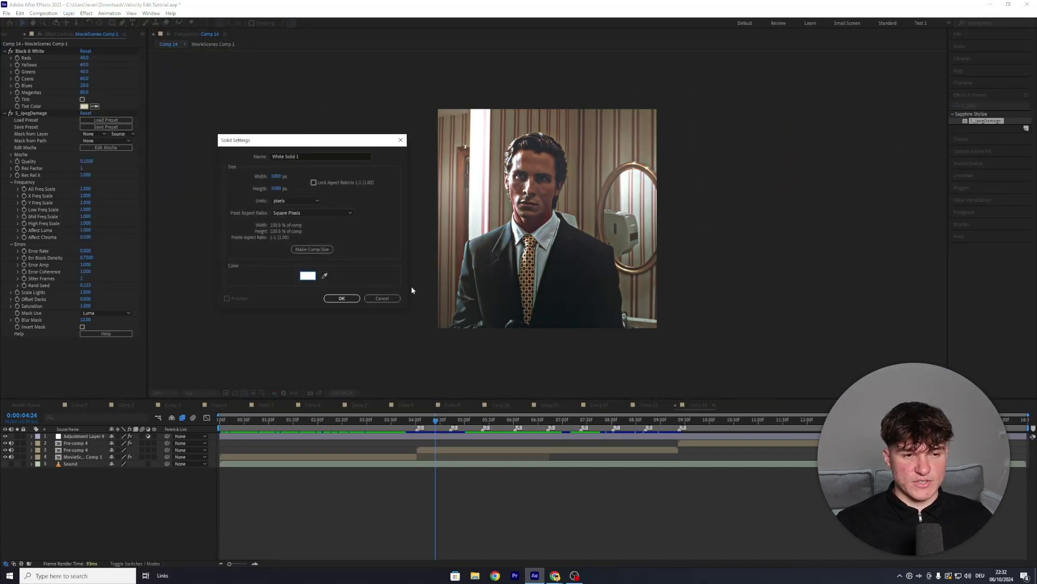
left_click(342, 298)
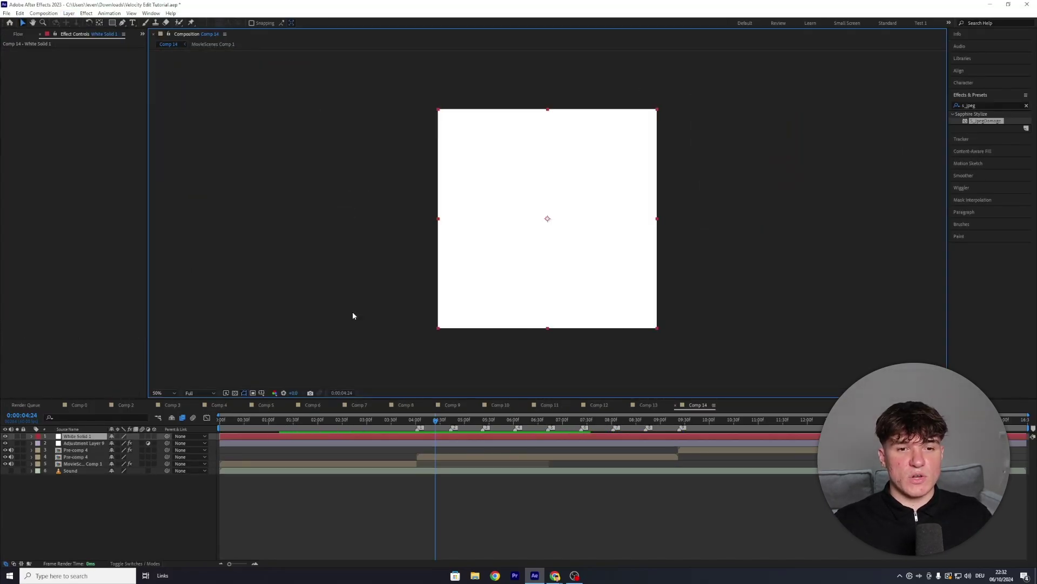
Split the white solid at 0:00:04:03, delete the earlier piece, and preview the flash
left_click(422, 420)
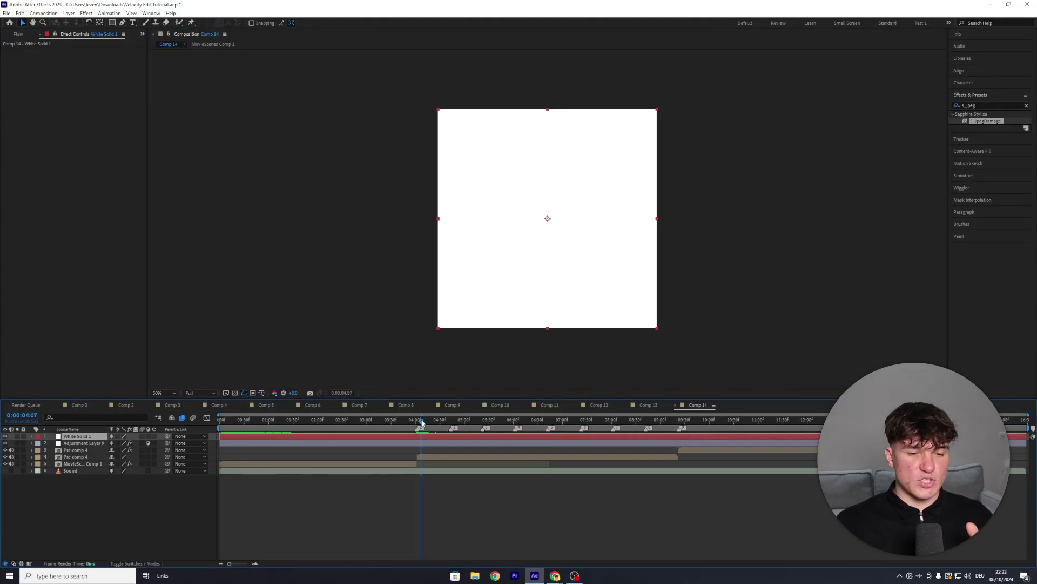
left_click_drag(229, 563, 245, 563)
left_click(594, 427)
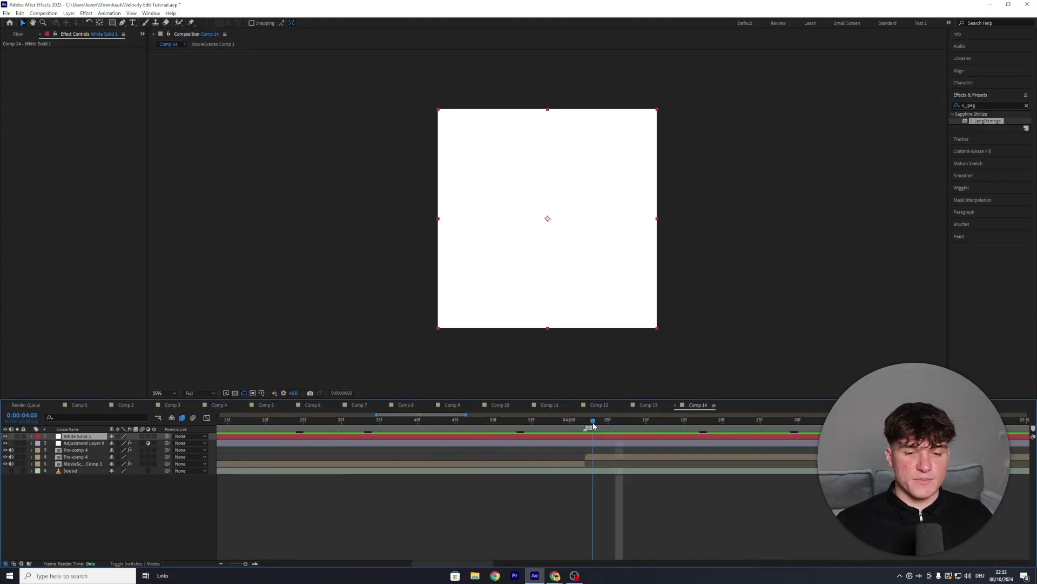
key("ctrl+shift+d")
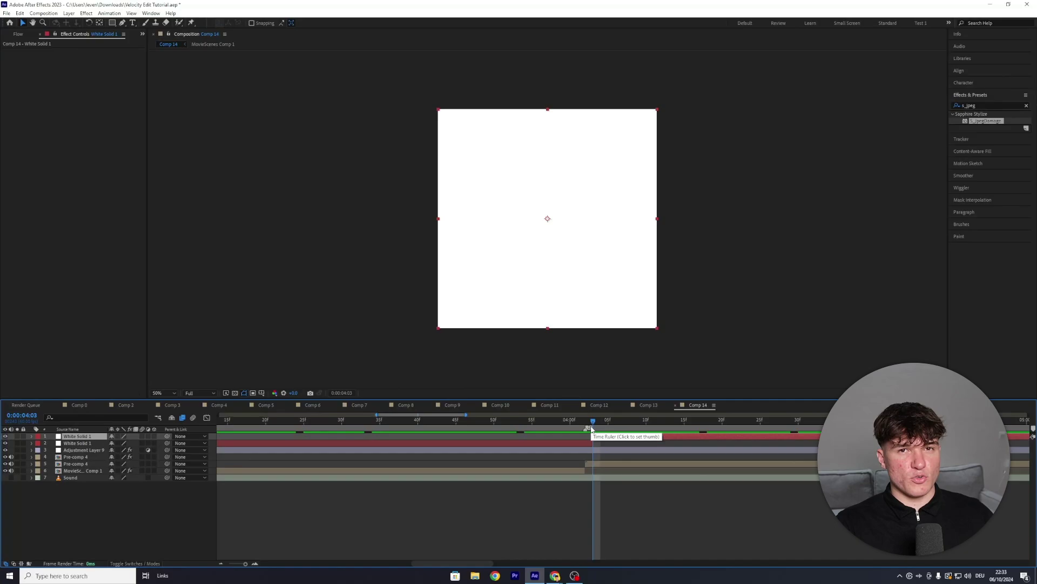
left_click_drag(590, 422, 578, 421)
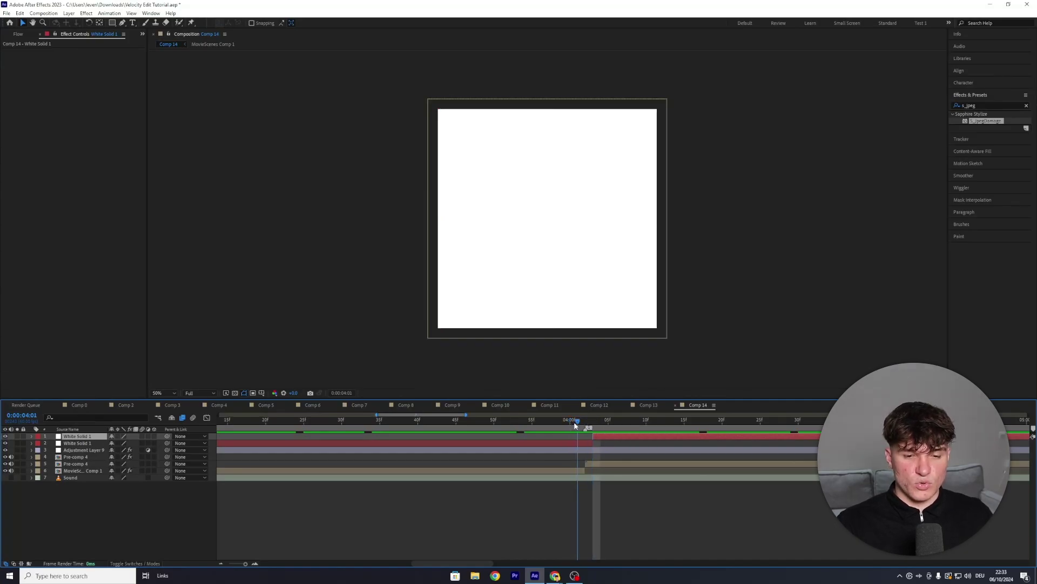
left_click(577, 444)
key("Delete")
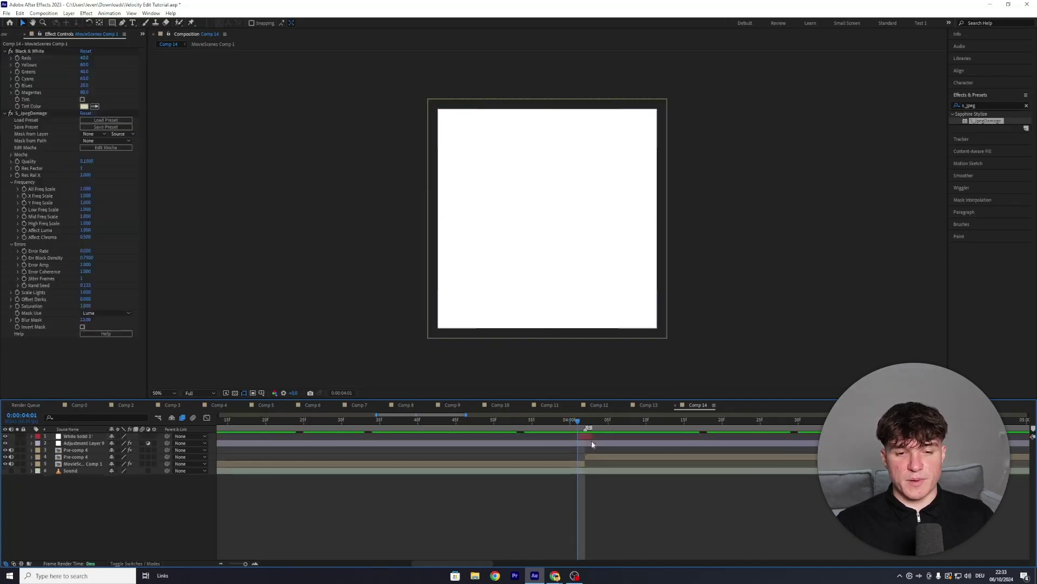
left_click_drag(583, 426, 457, 424)
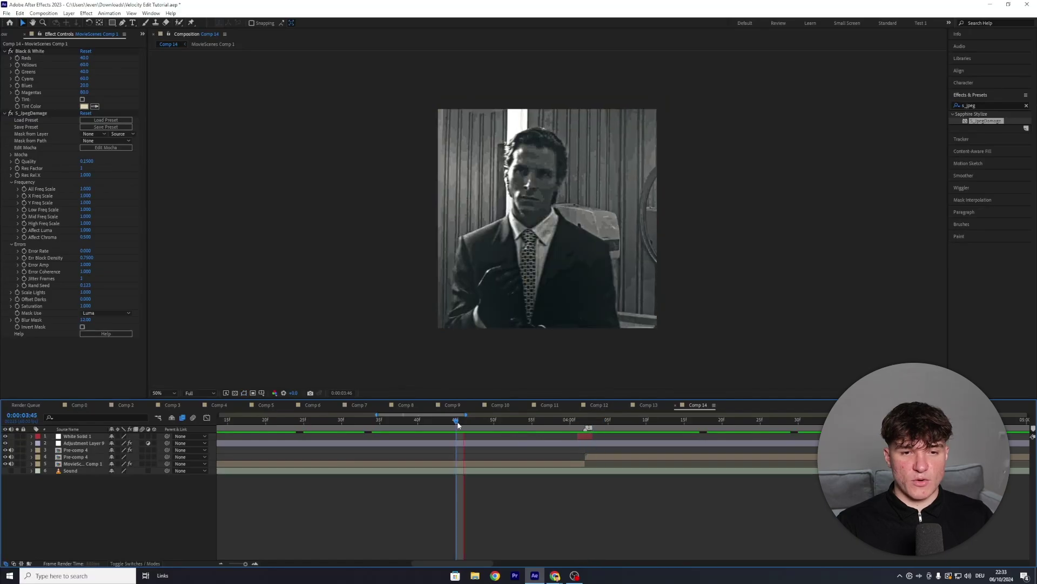
key("space")
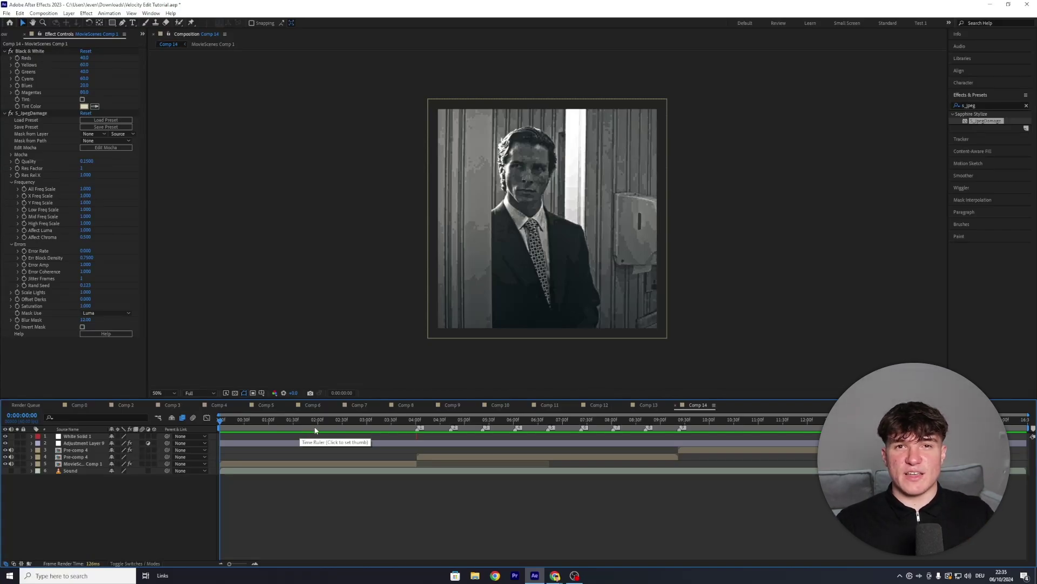
Keyframe MovieScenes Comp 1 Opacity from 0% at 0:00 to 100% at 1:30, then preview
left_click(262, 466)
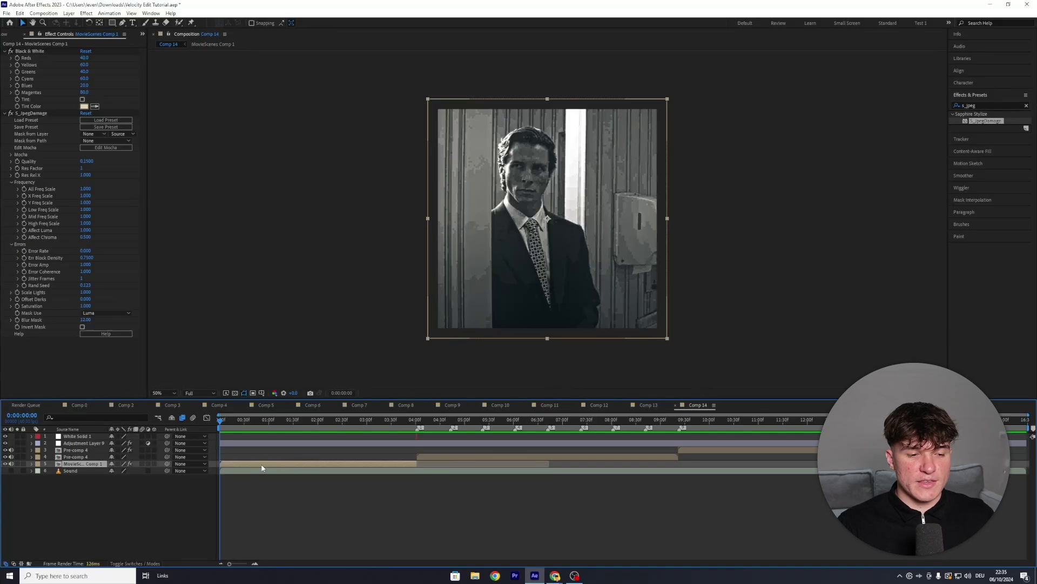
key("t")
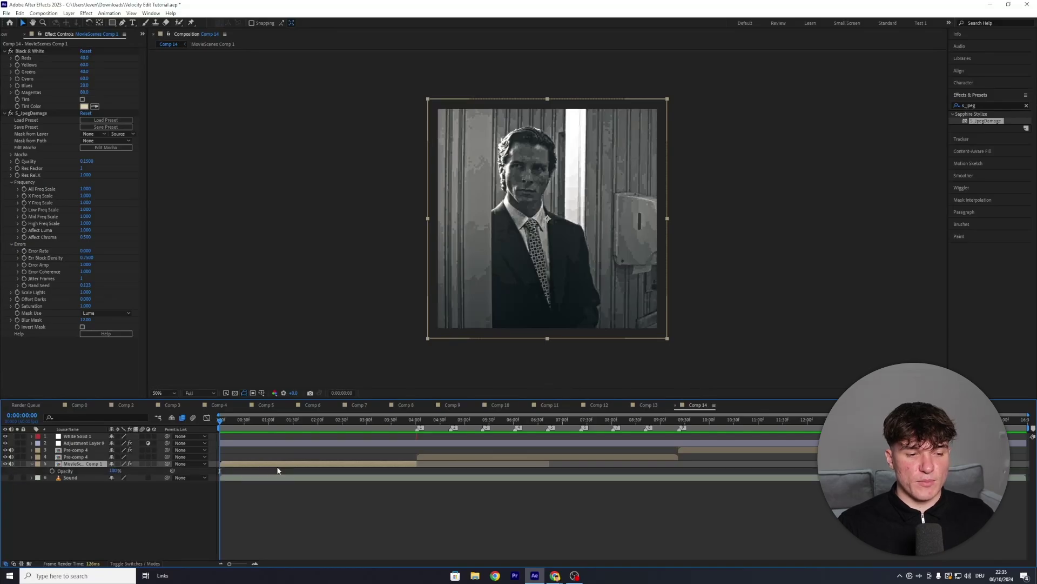
left_click(52, 471)
left_click_drag(113, 474, 33, 475)
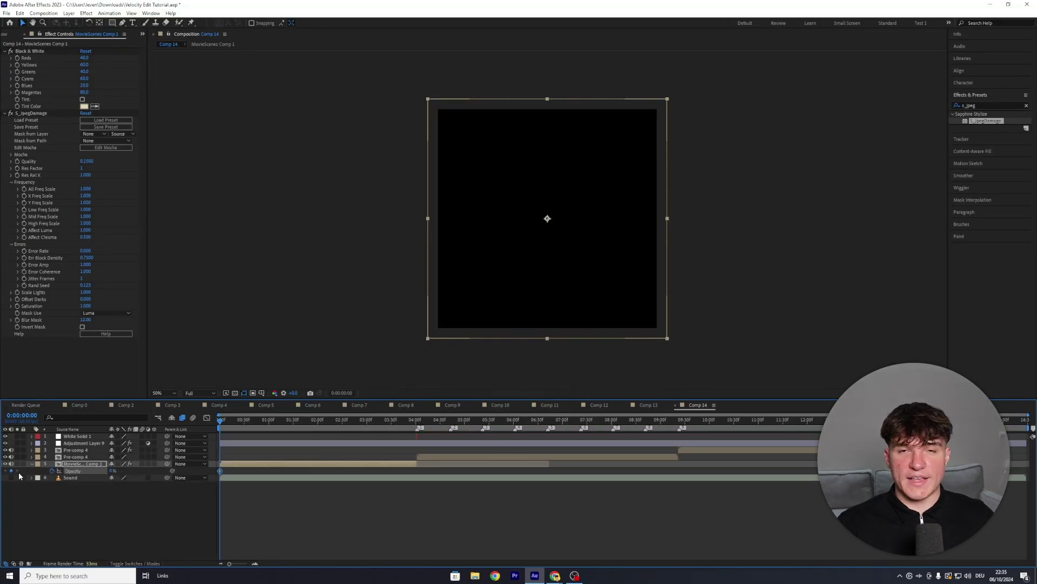
left_click(292, 427)
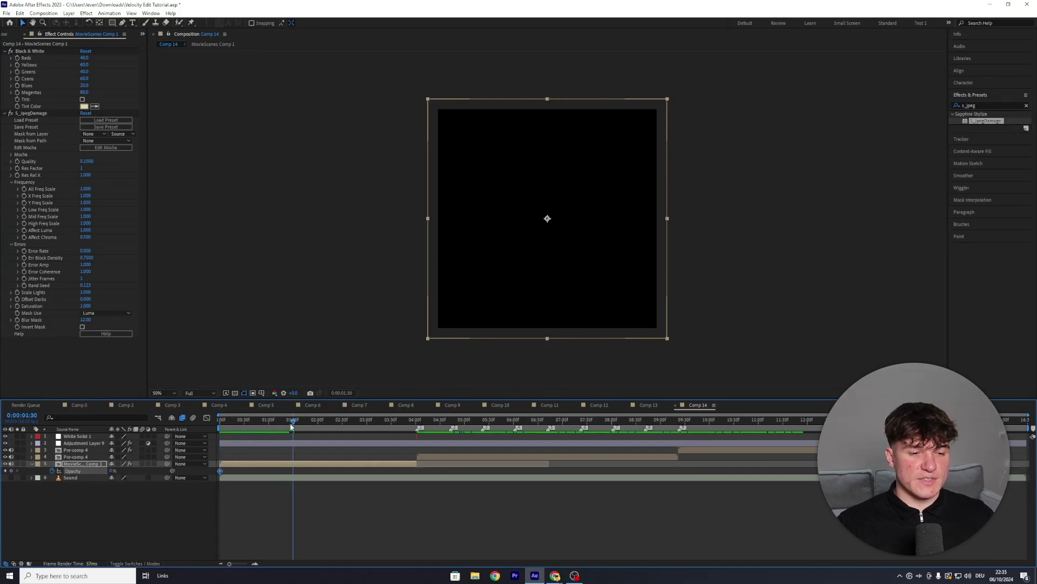
left_click_drag(113, 473, 178, 474)
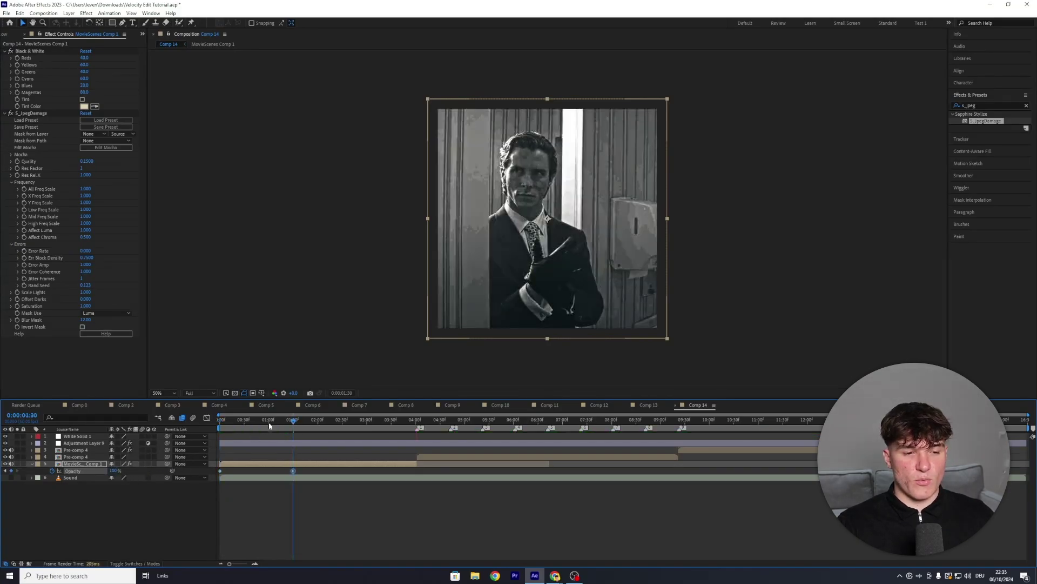
left_click_drag(292, 420, 207, 419)
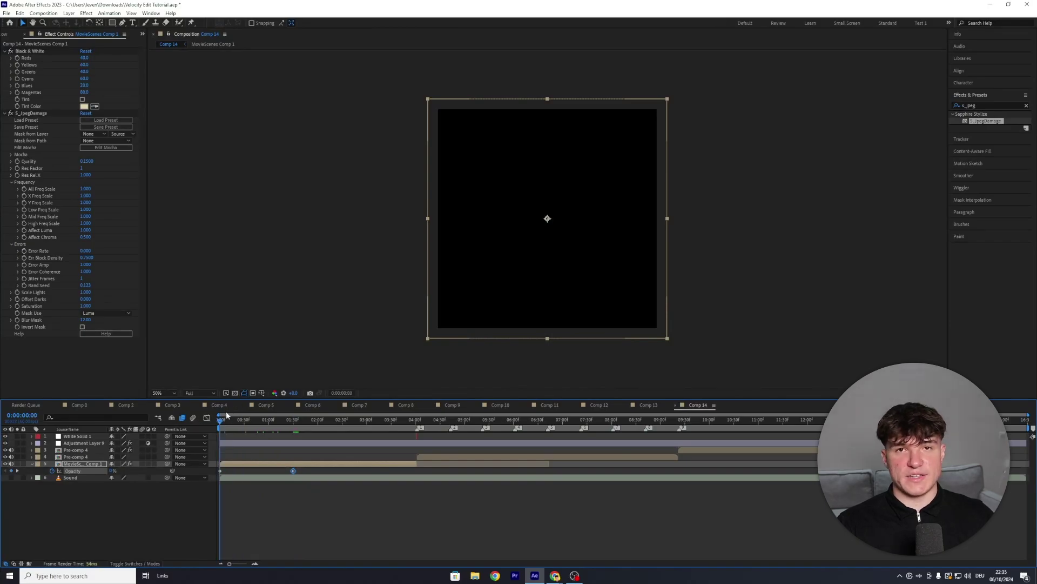
key("space")
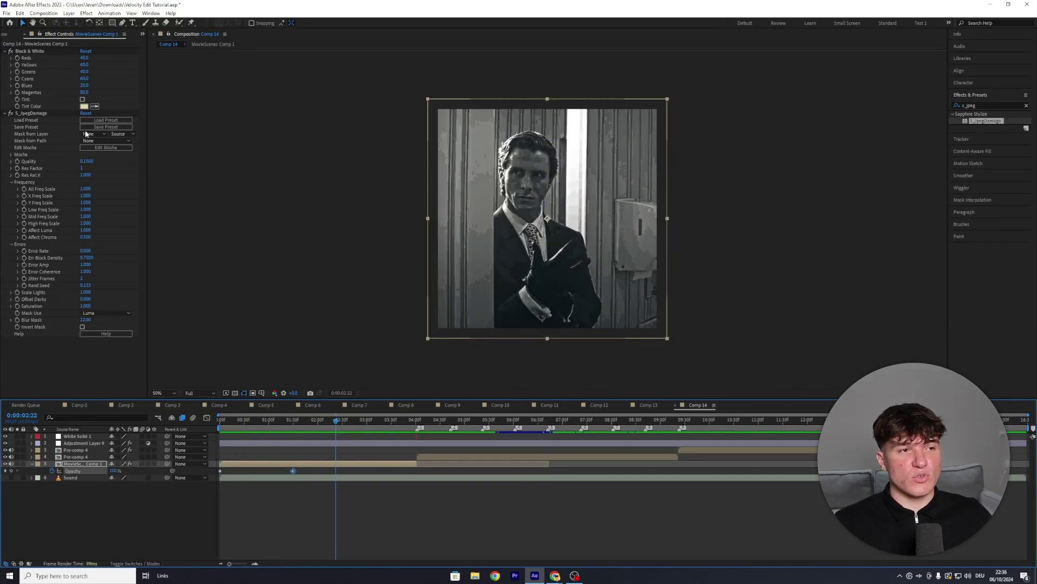
left_click(43, 13)
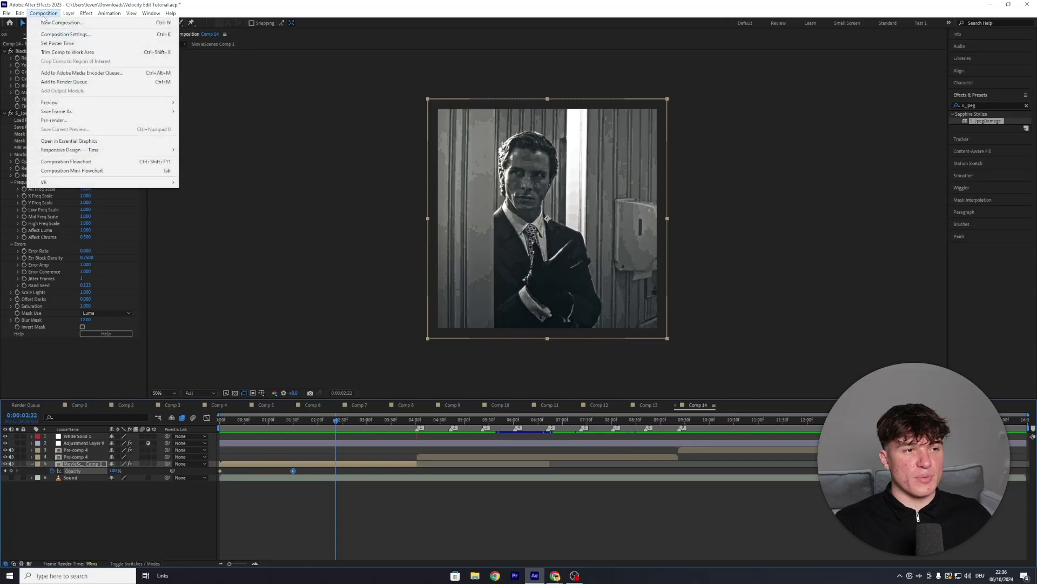
Add Comp 14 to the Render Queue with its output module format set to QuickTime
left_click(106, 83)
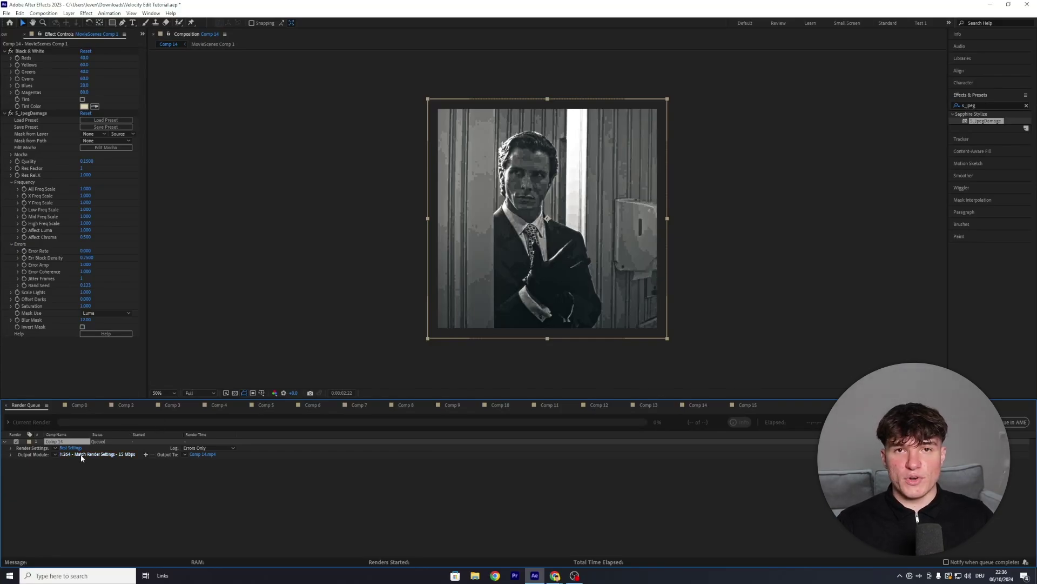
left_click(109, 455)
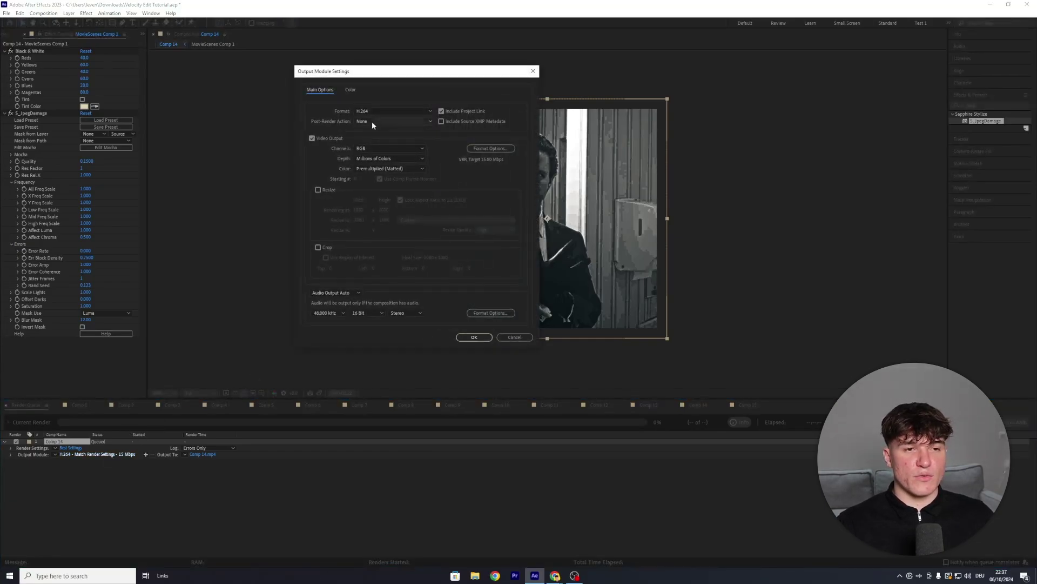
left_click(410, 111)
left_click(373, 209)
left_click(474, 337)
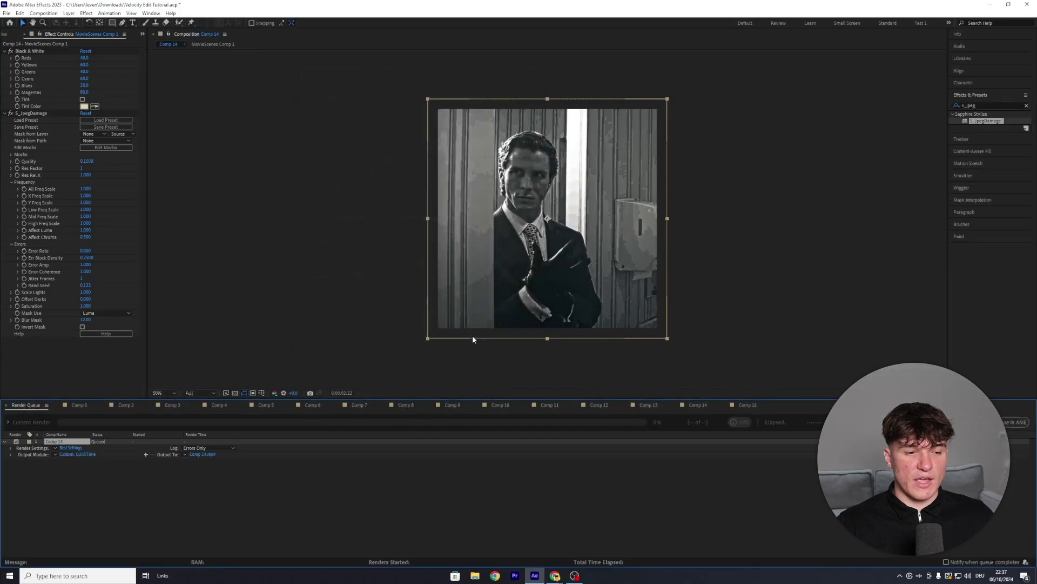